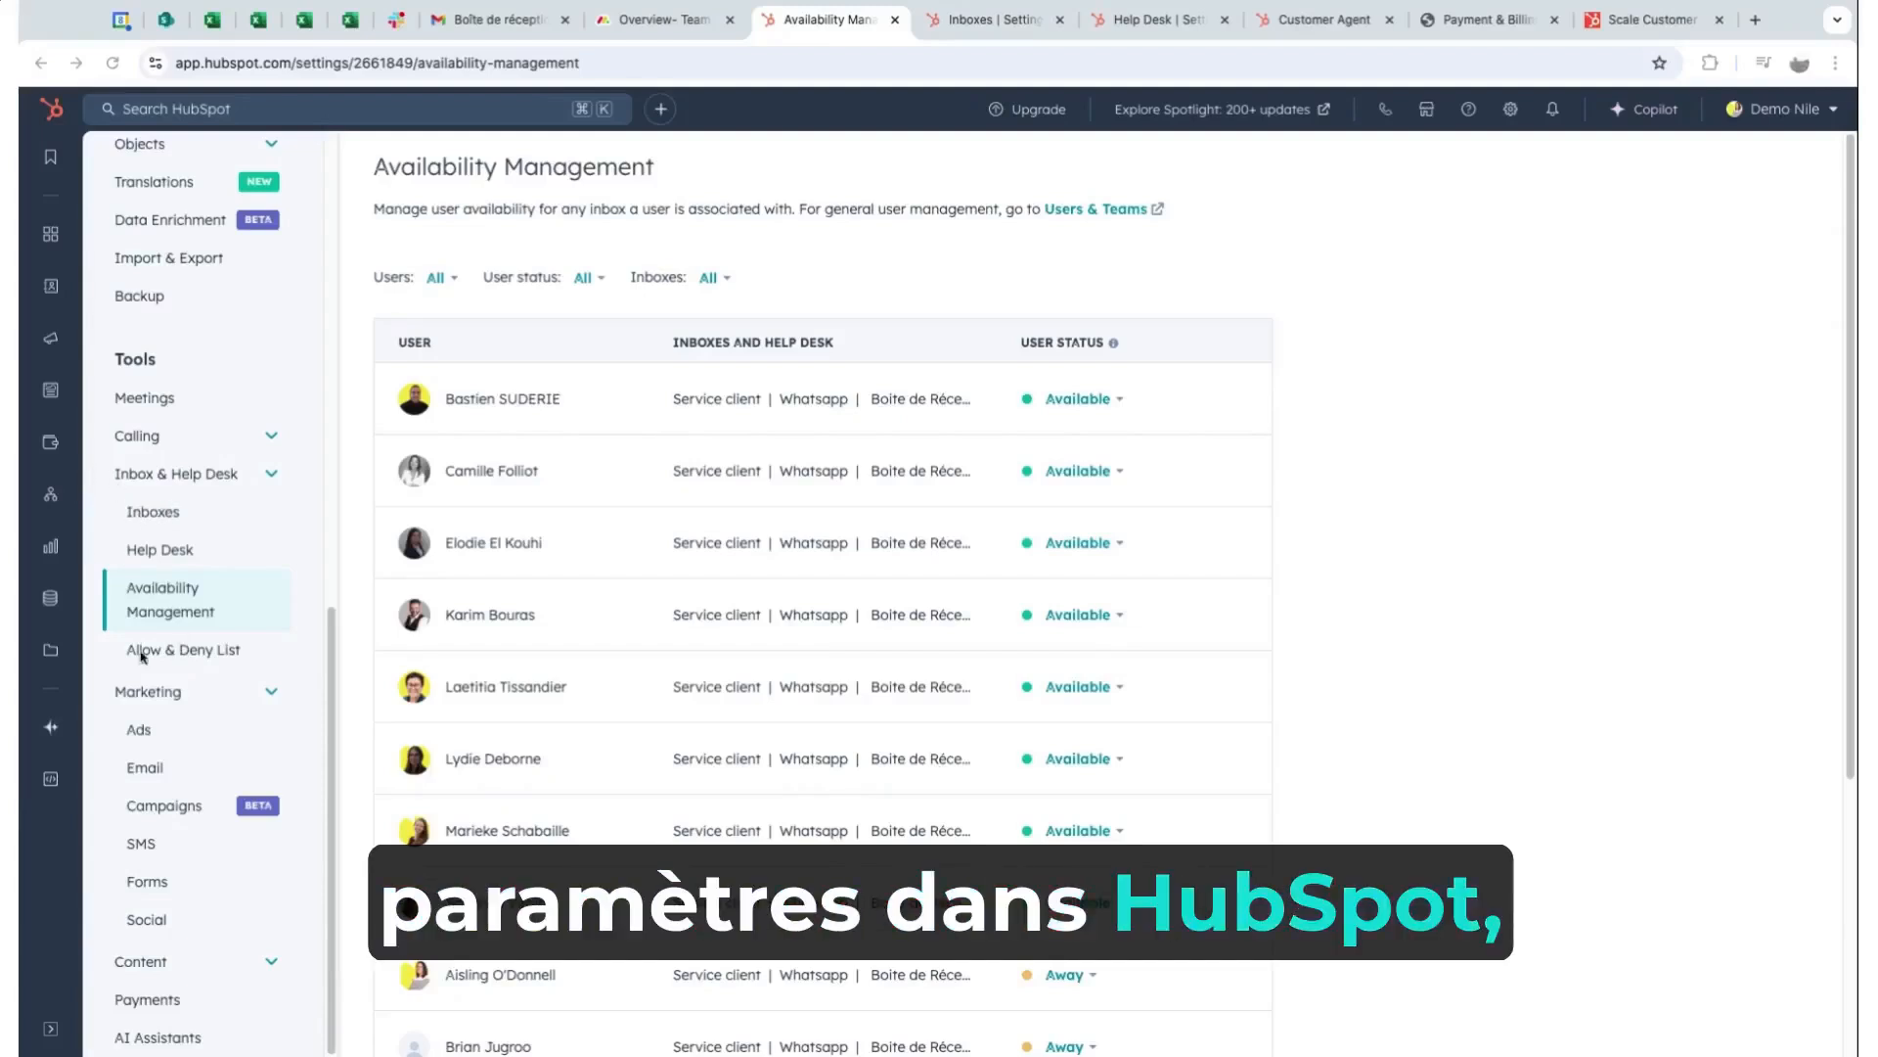
Open the availability management settings and set the first listed user's status to Away.
scroll(157, 607, up, 5)
scroll(209, 607, down, 1)
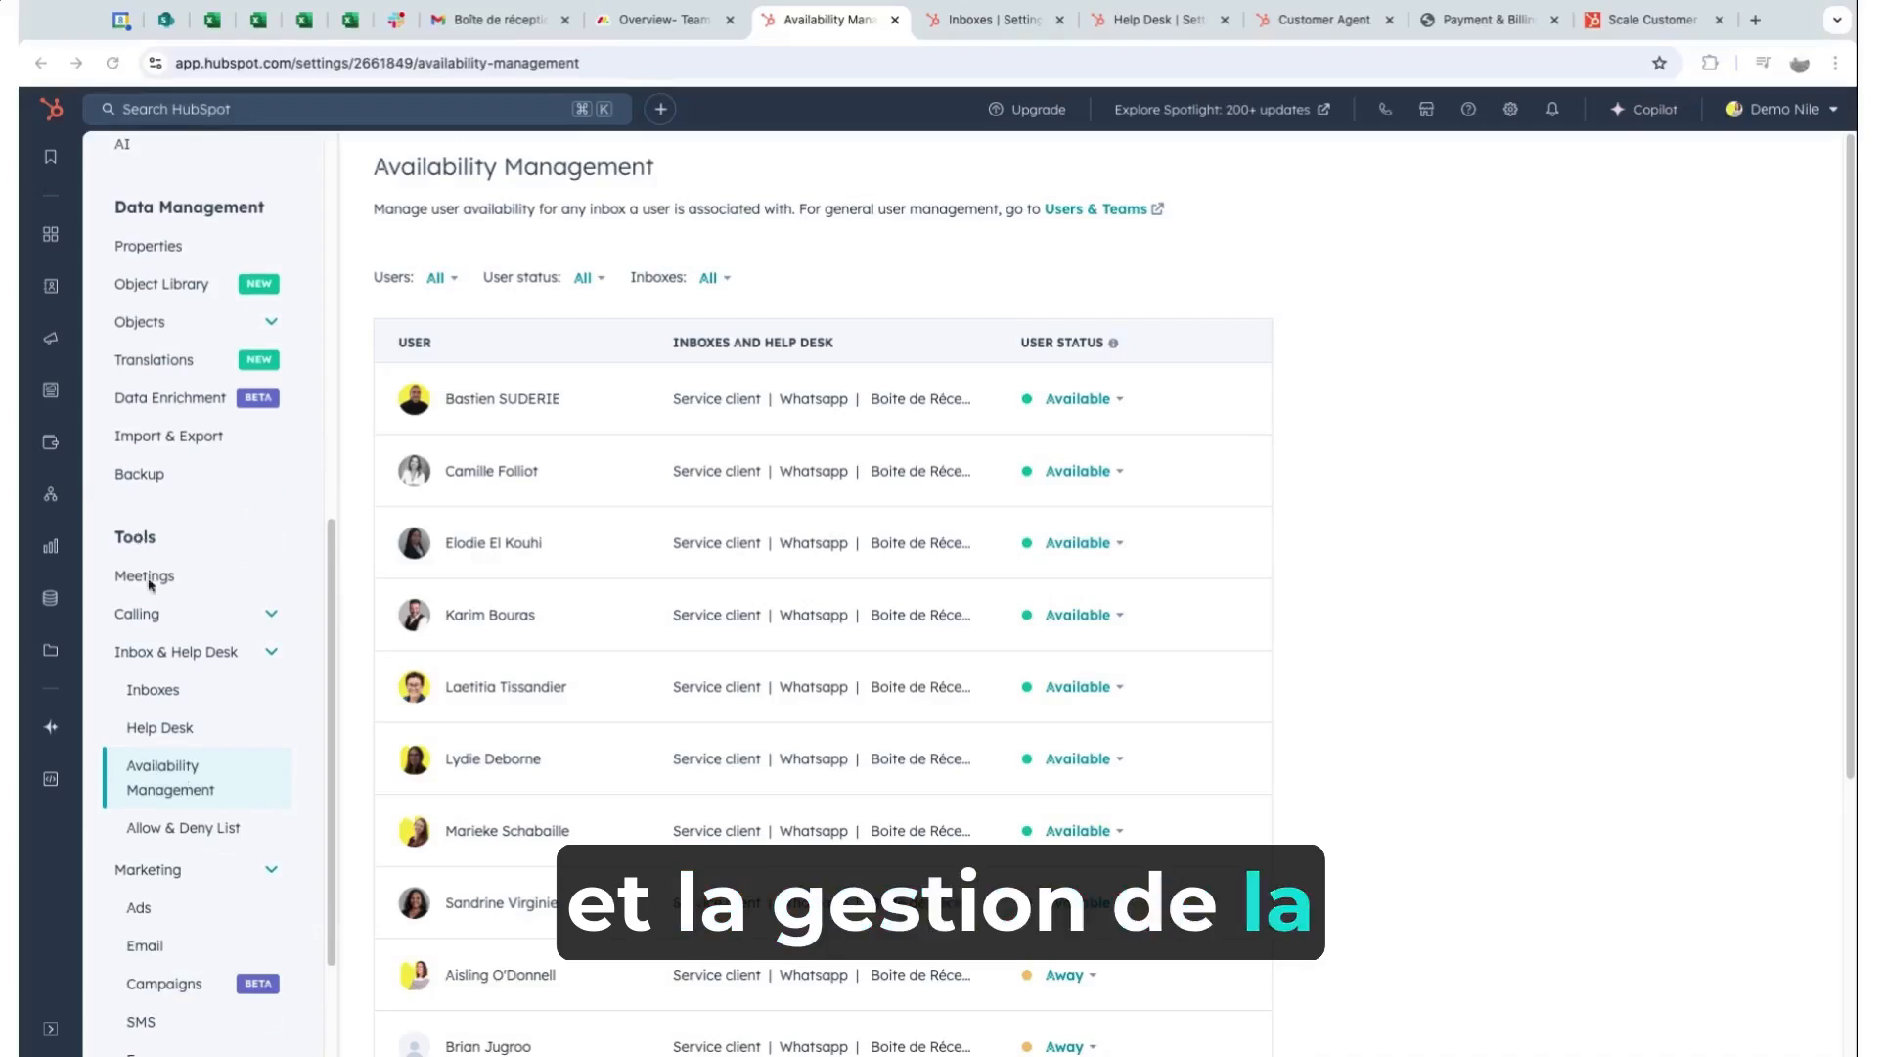
click(146, 789)
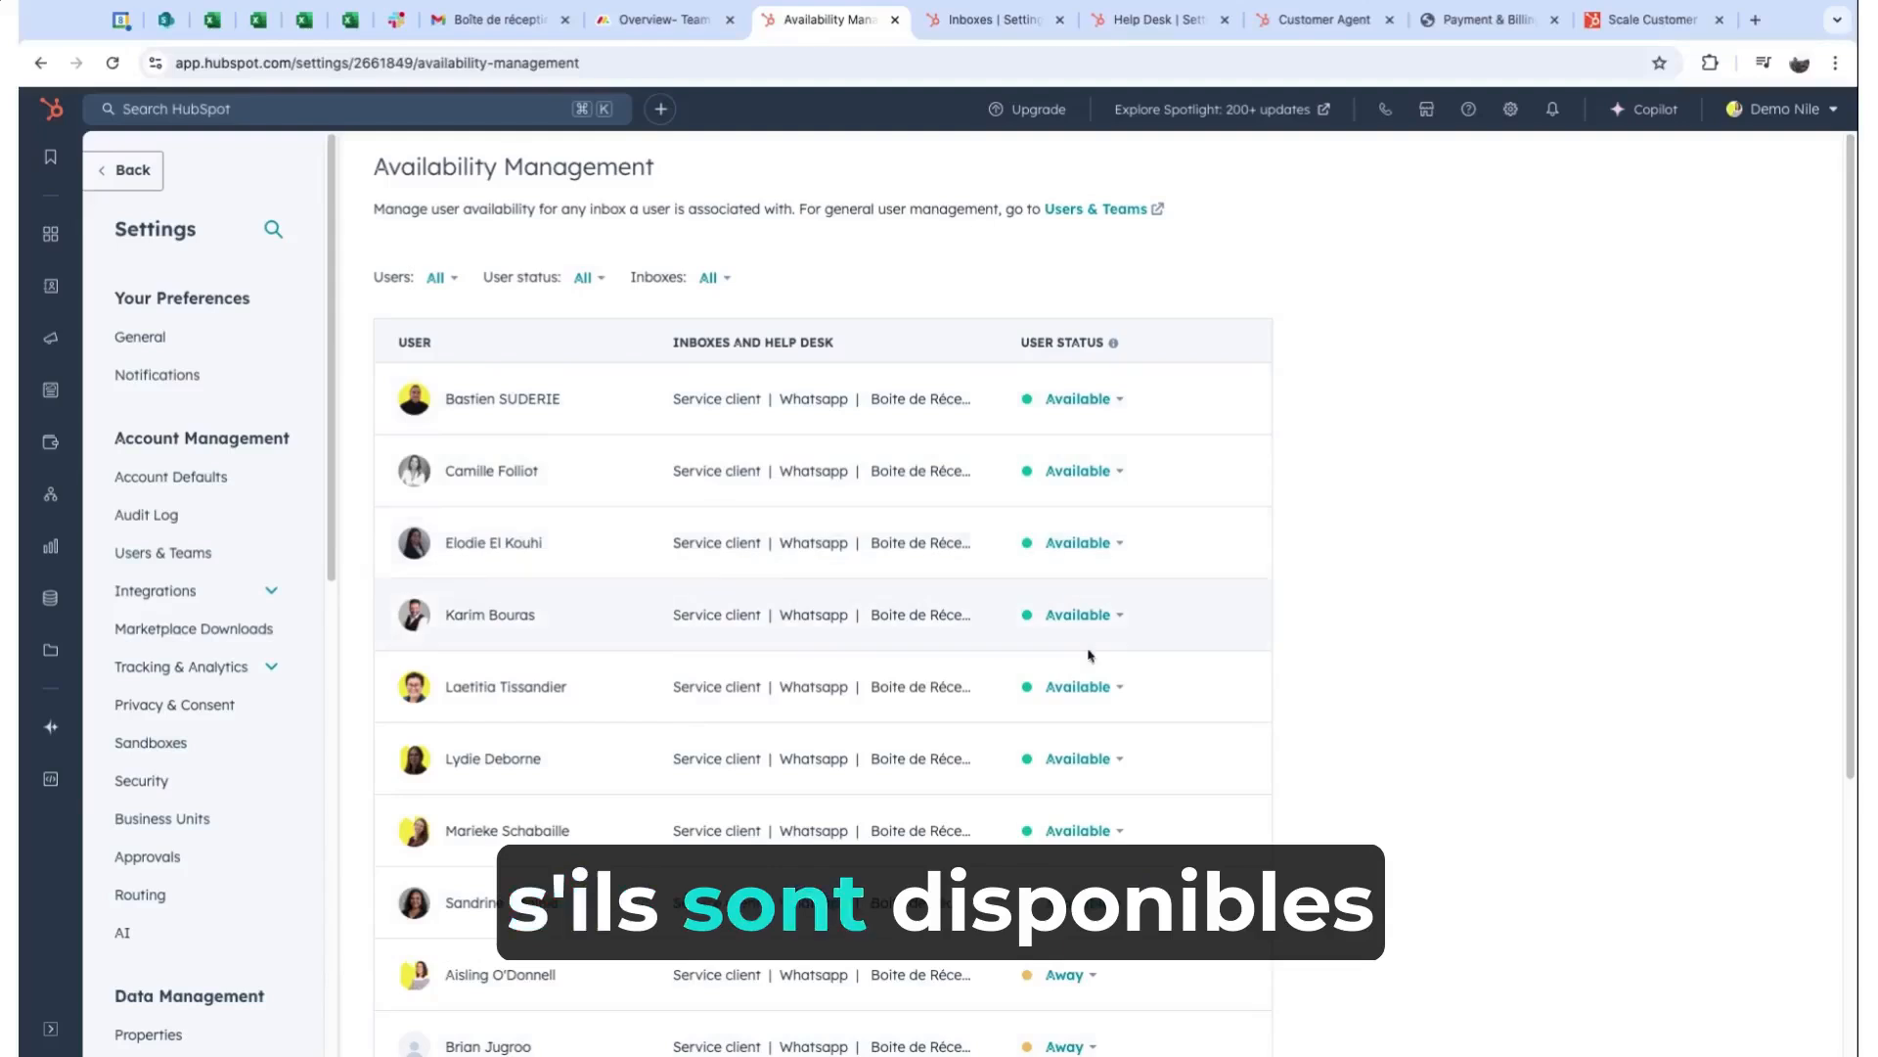
scroll(1054, 650, down, 5)
scroll(1070, 768, up, 5)
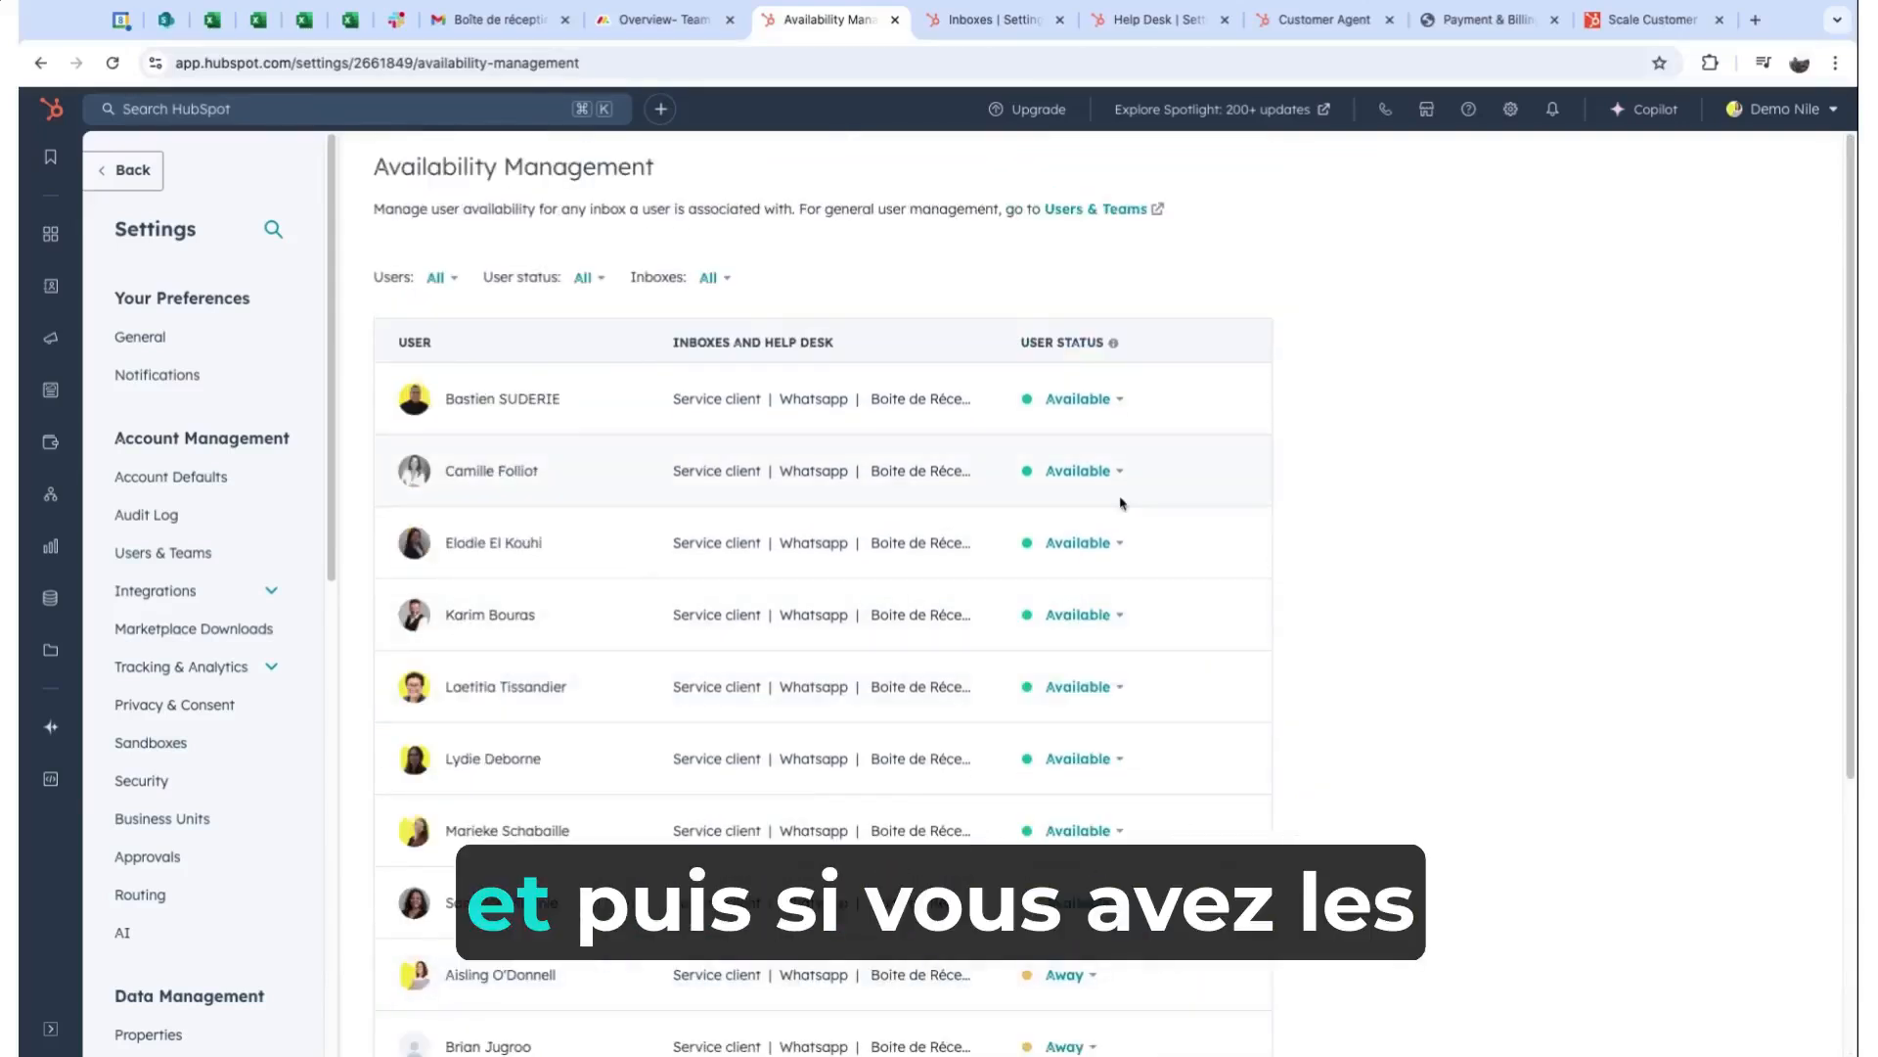
click(1097, 401)
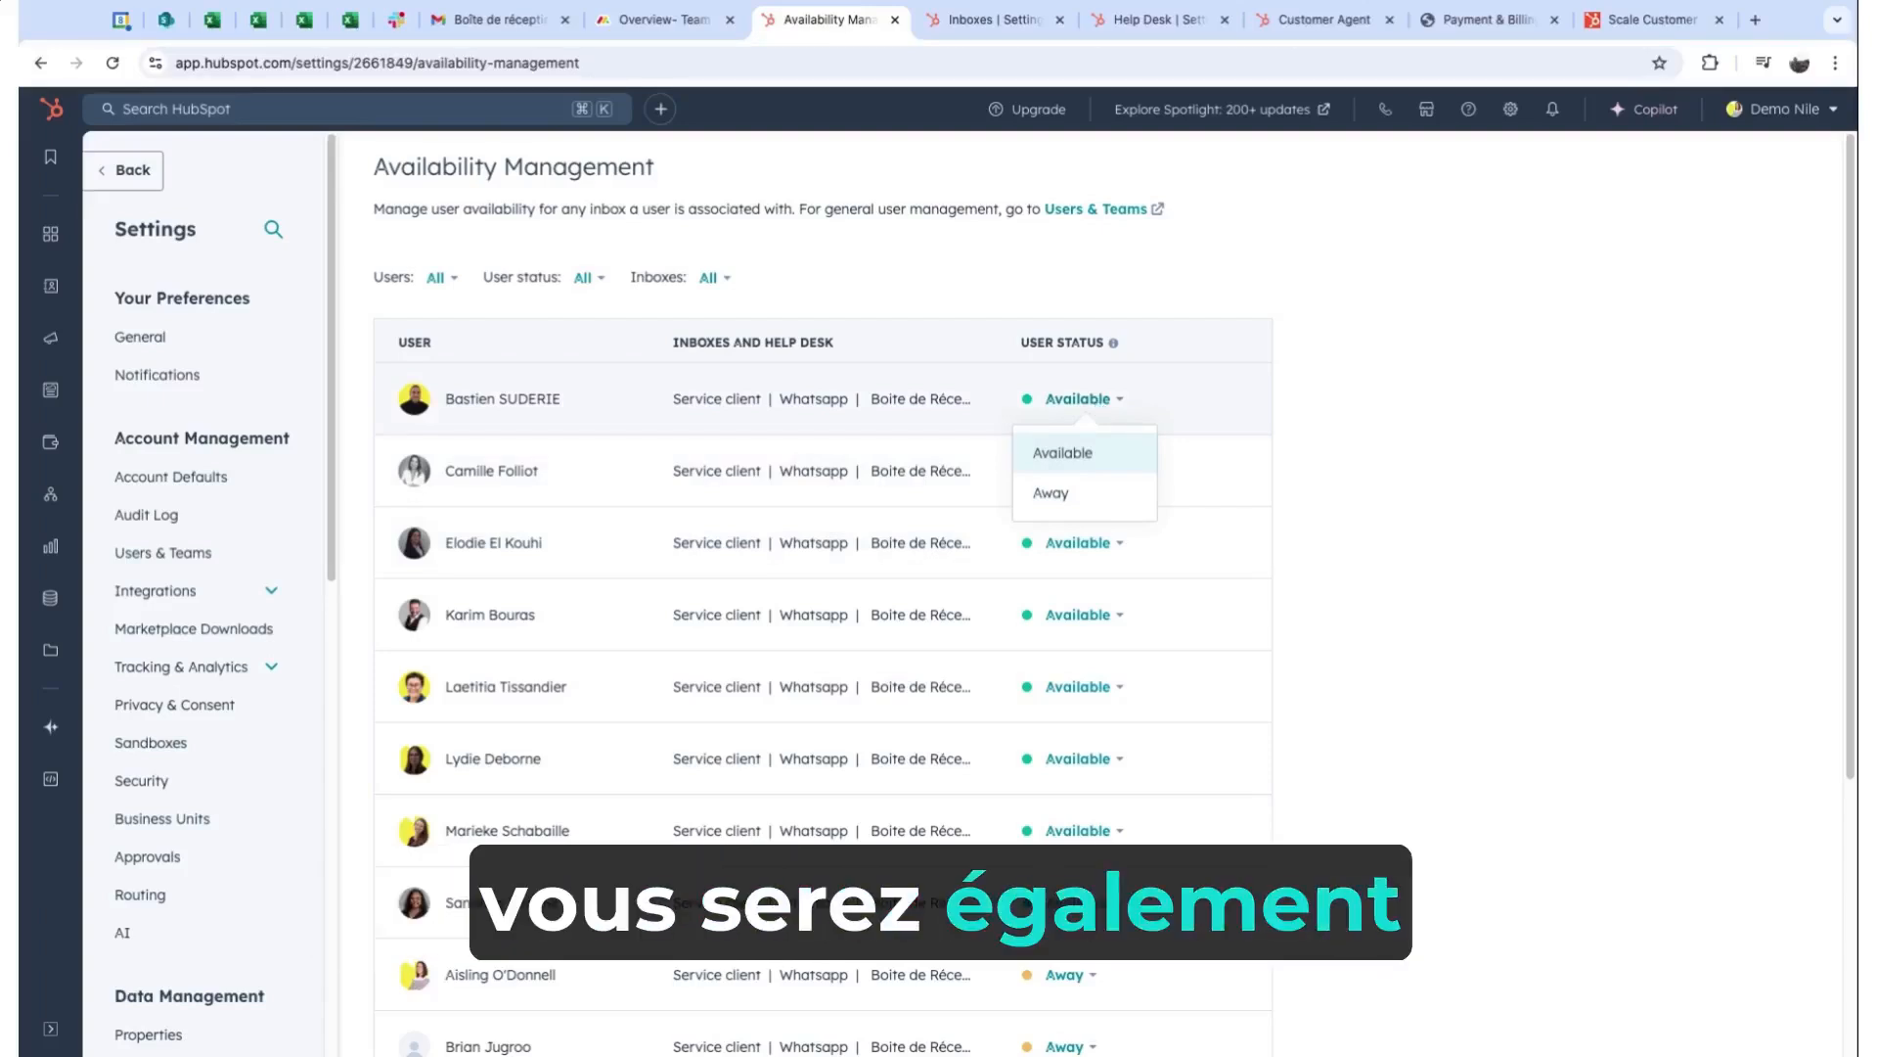
click(1072, 503)
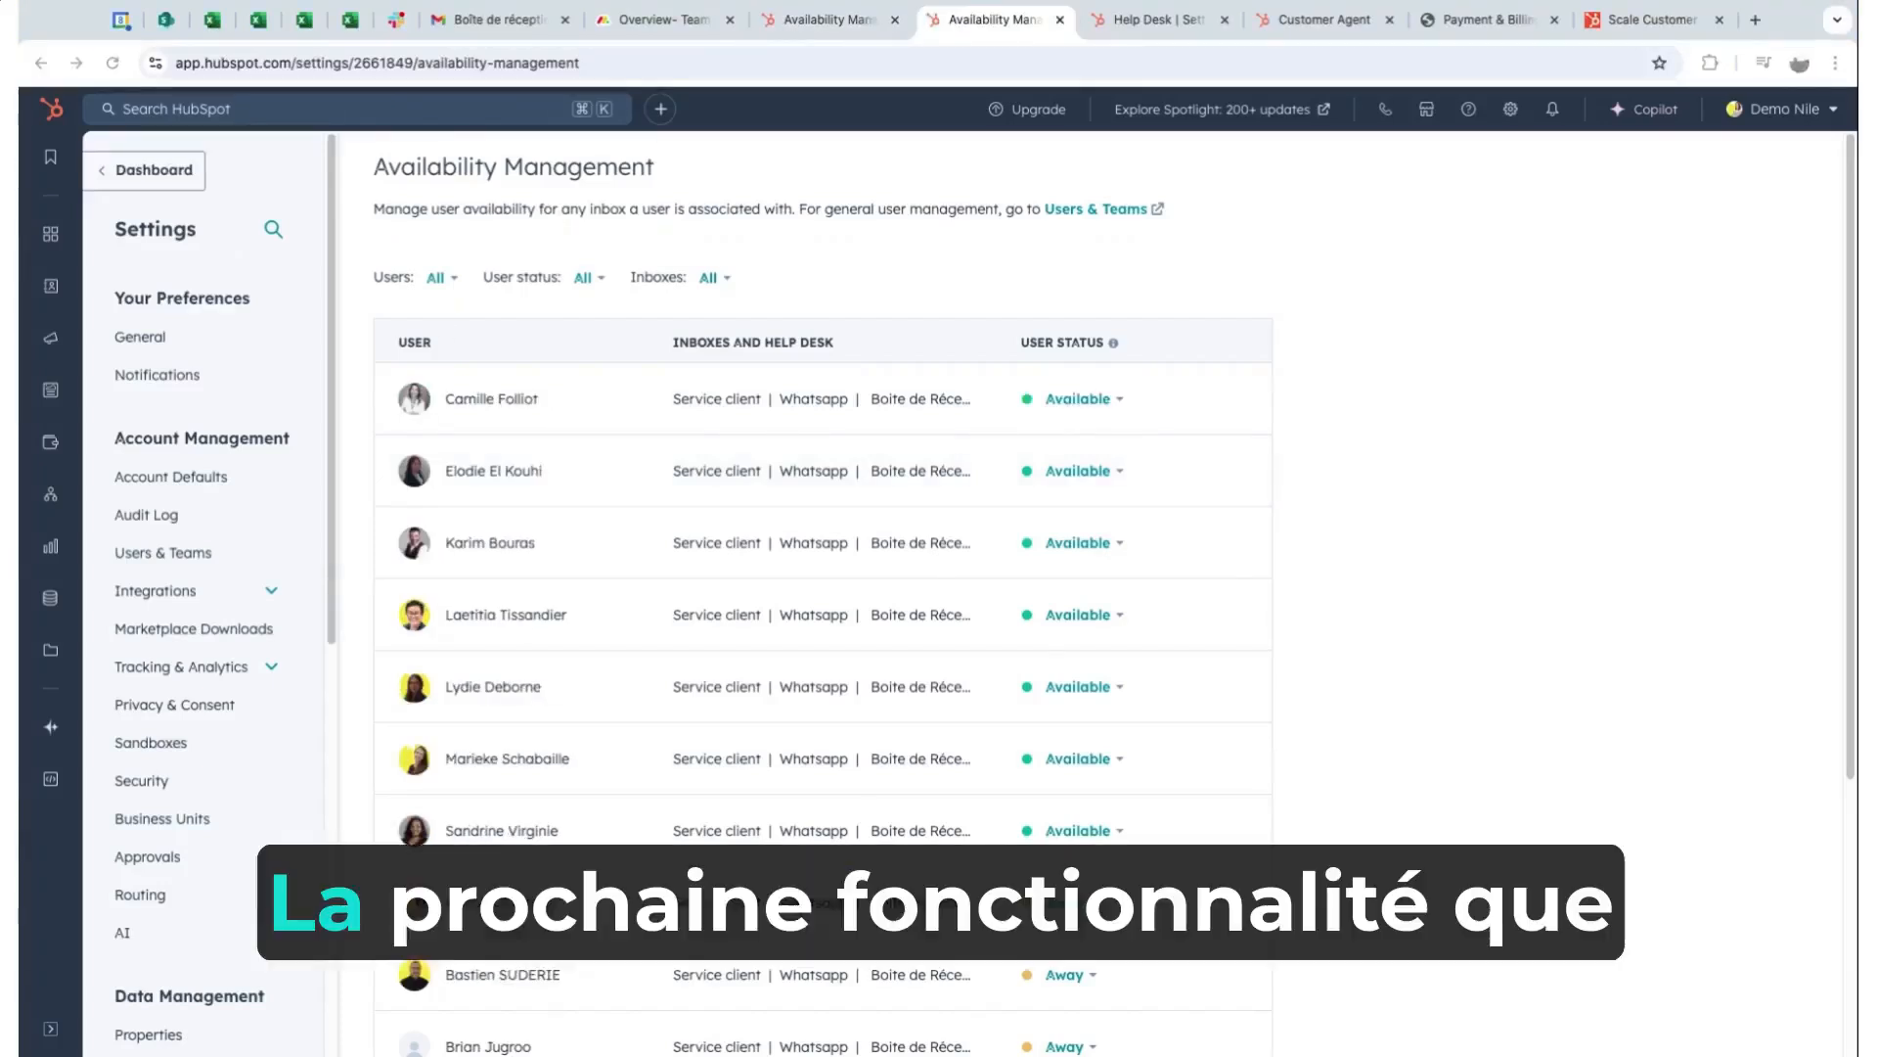
Open the Inboxes settings and look through the inboxes available as the current view.
scroll(796, 901, down, 1)
scroll(821, 587, down, 2)
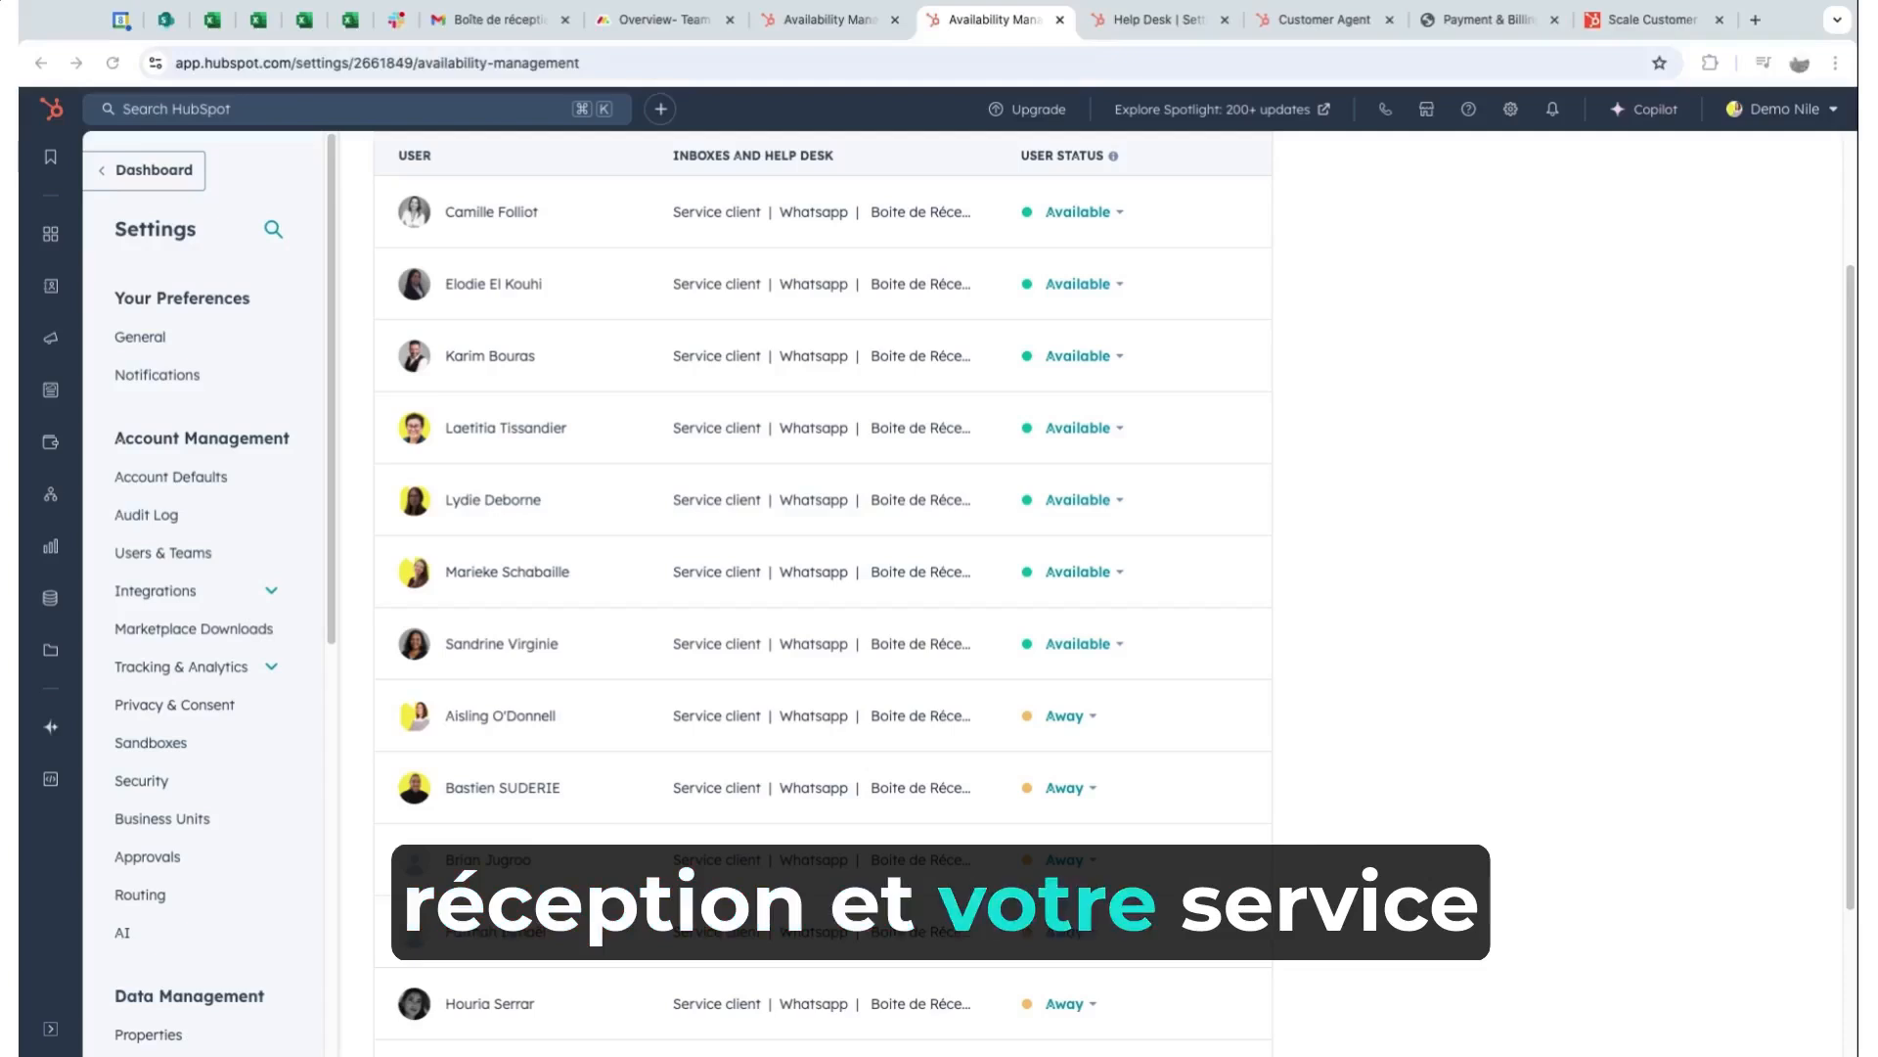
scroll(278, 646, down, 3)
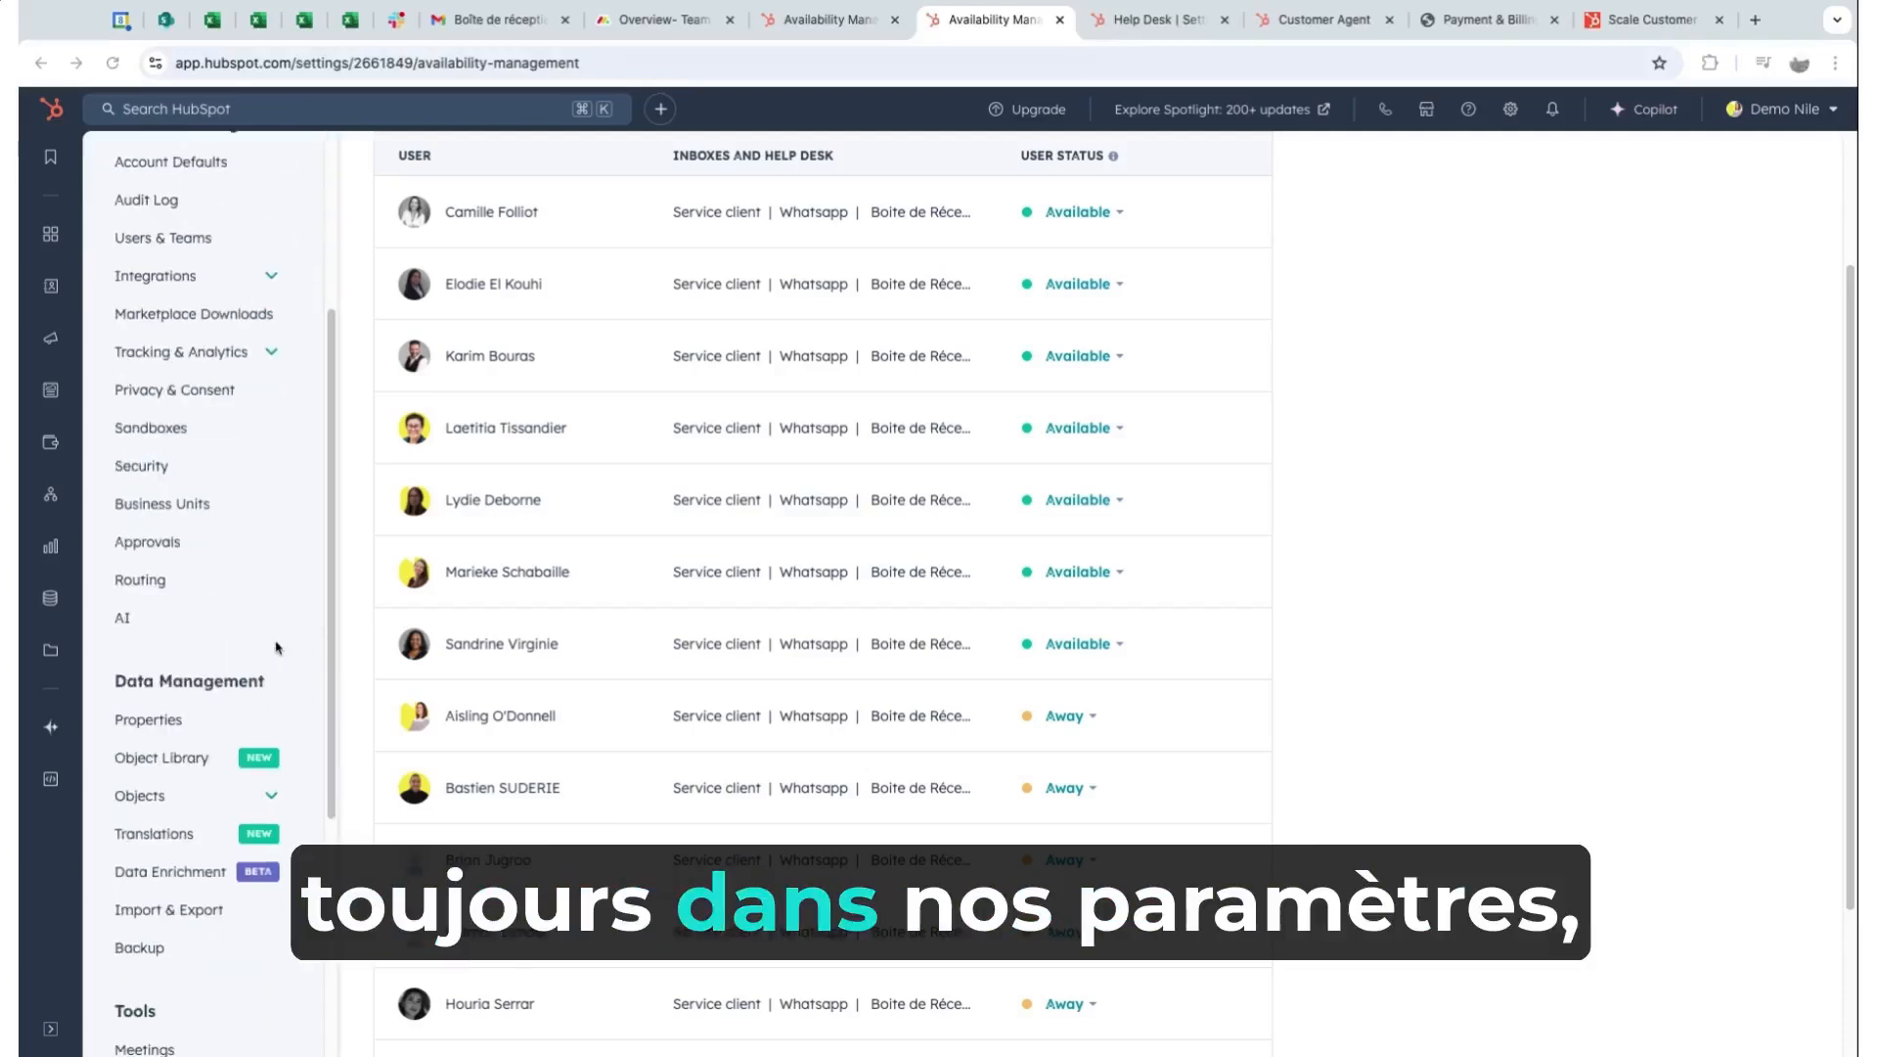
scroll(146, 729, down, 3)
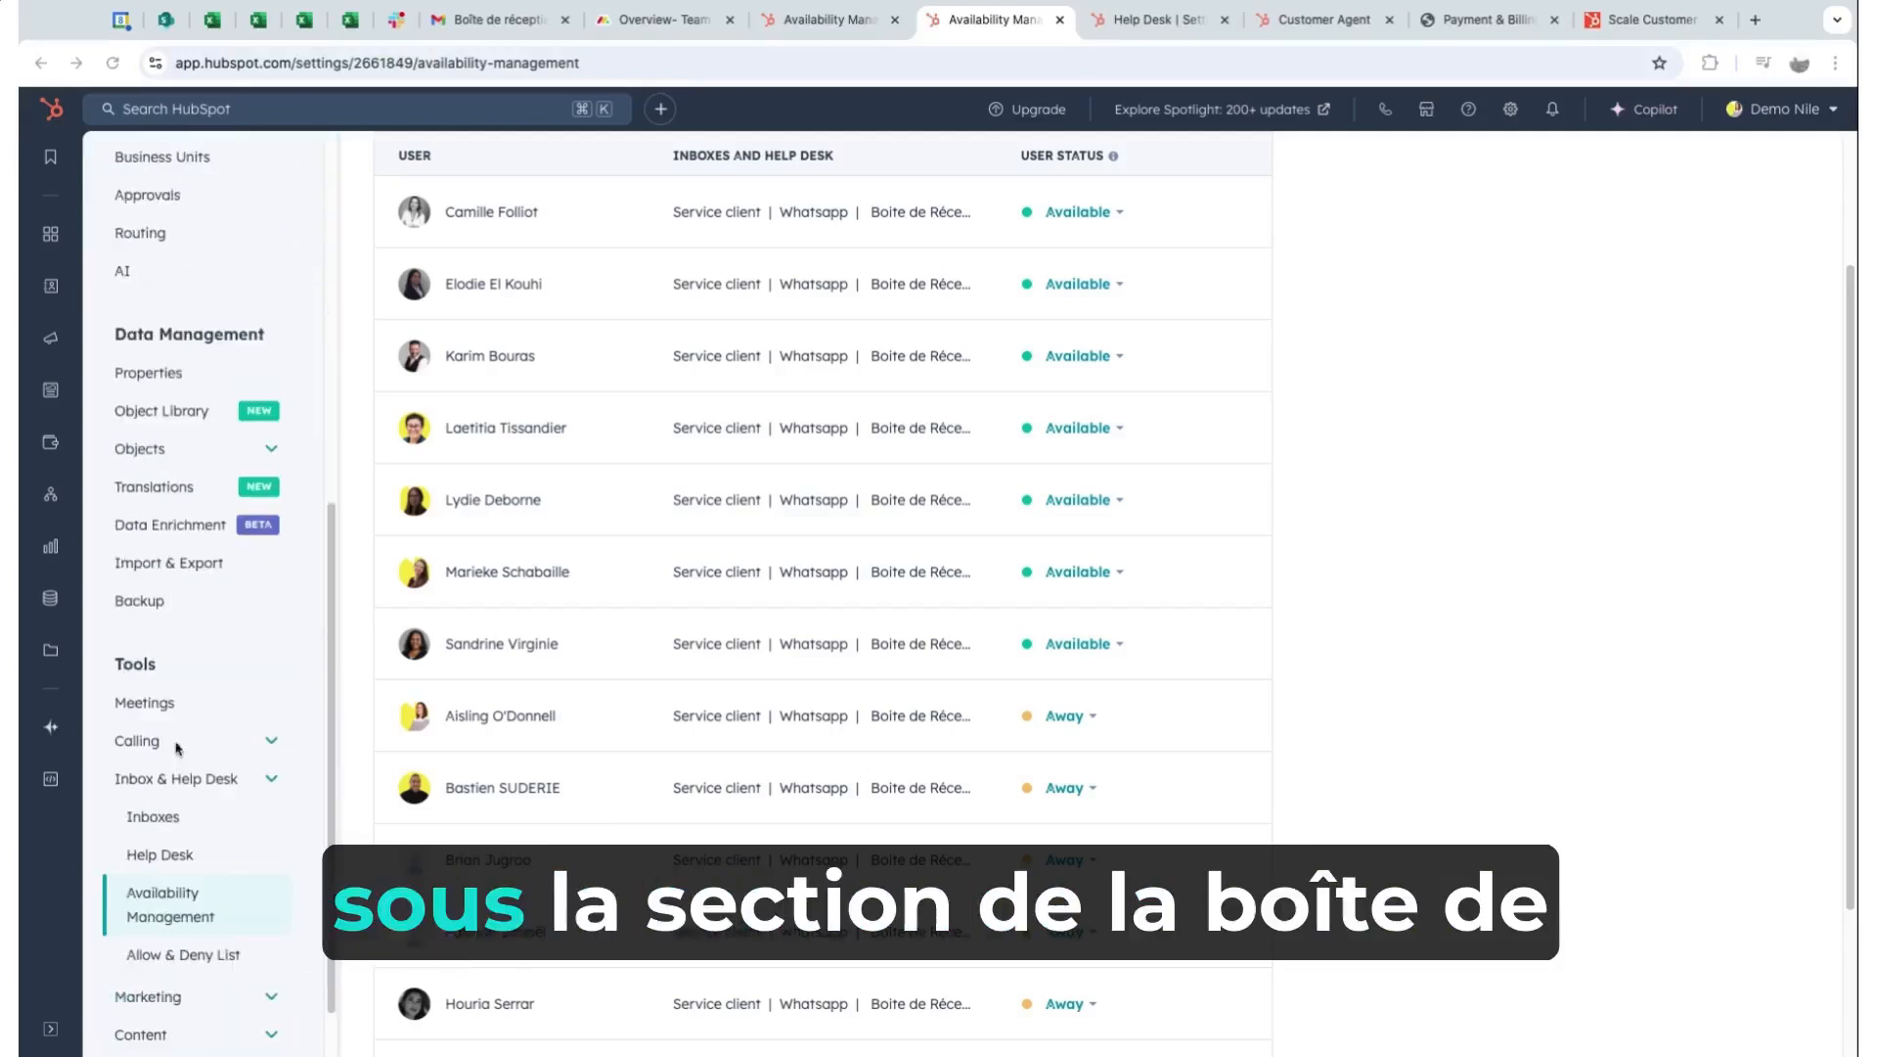
click(153, 817)
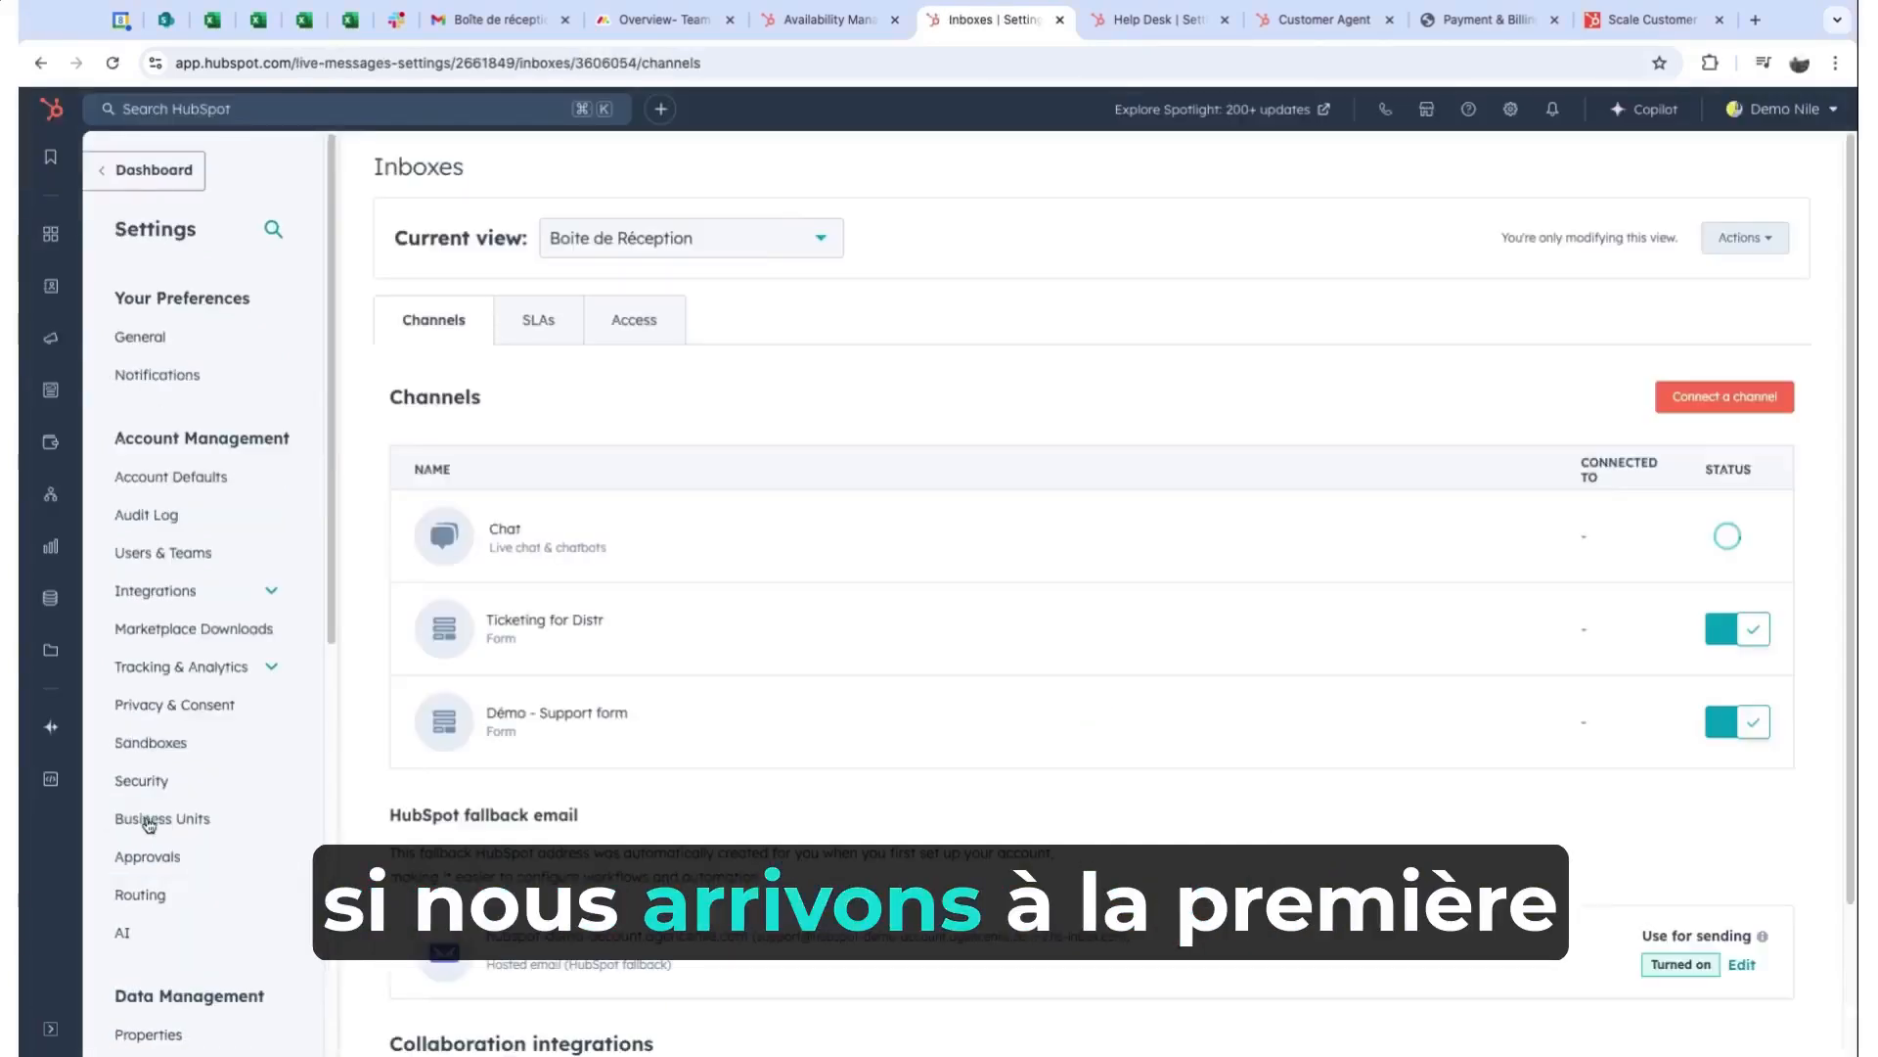
click(739, 246)
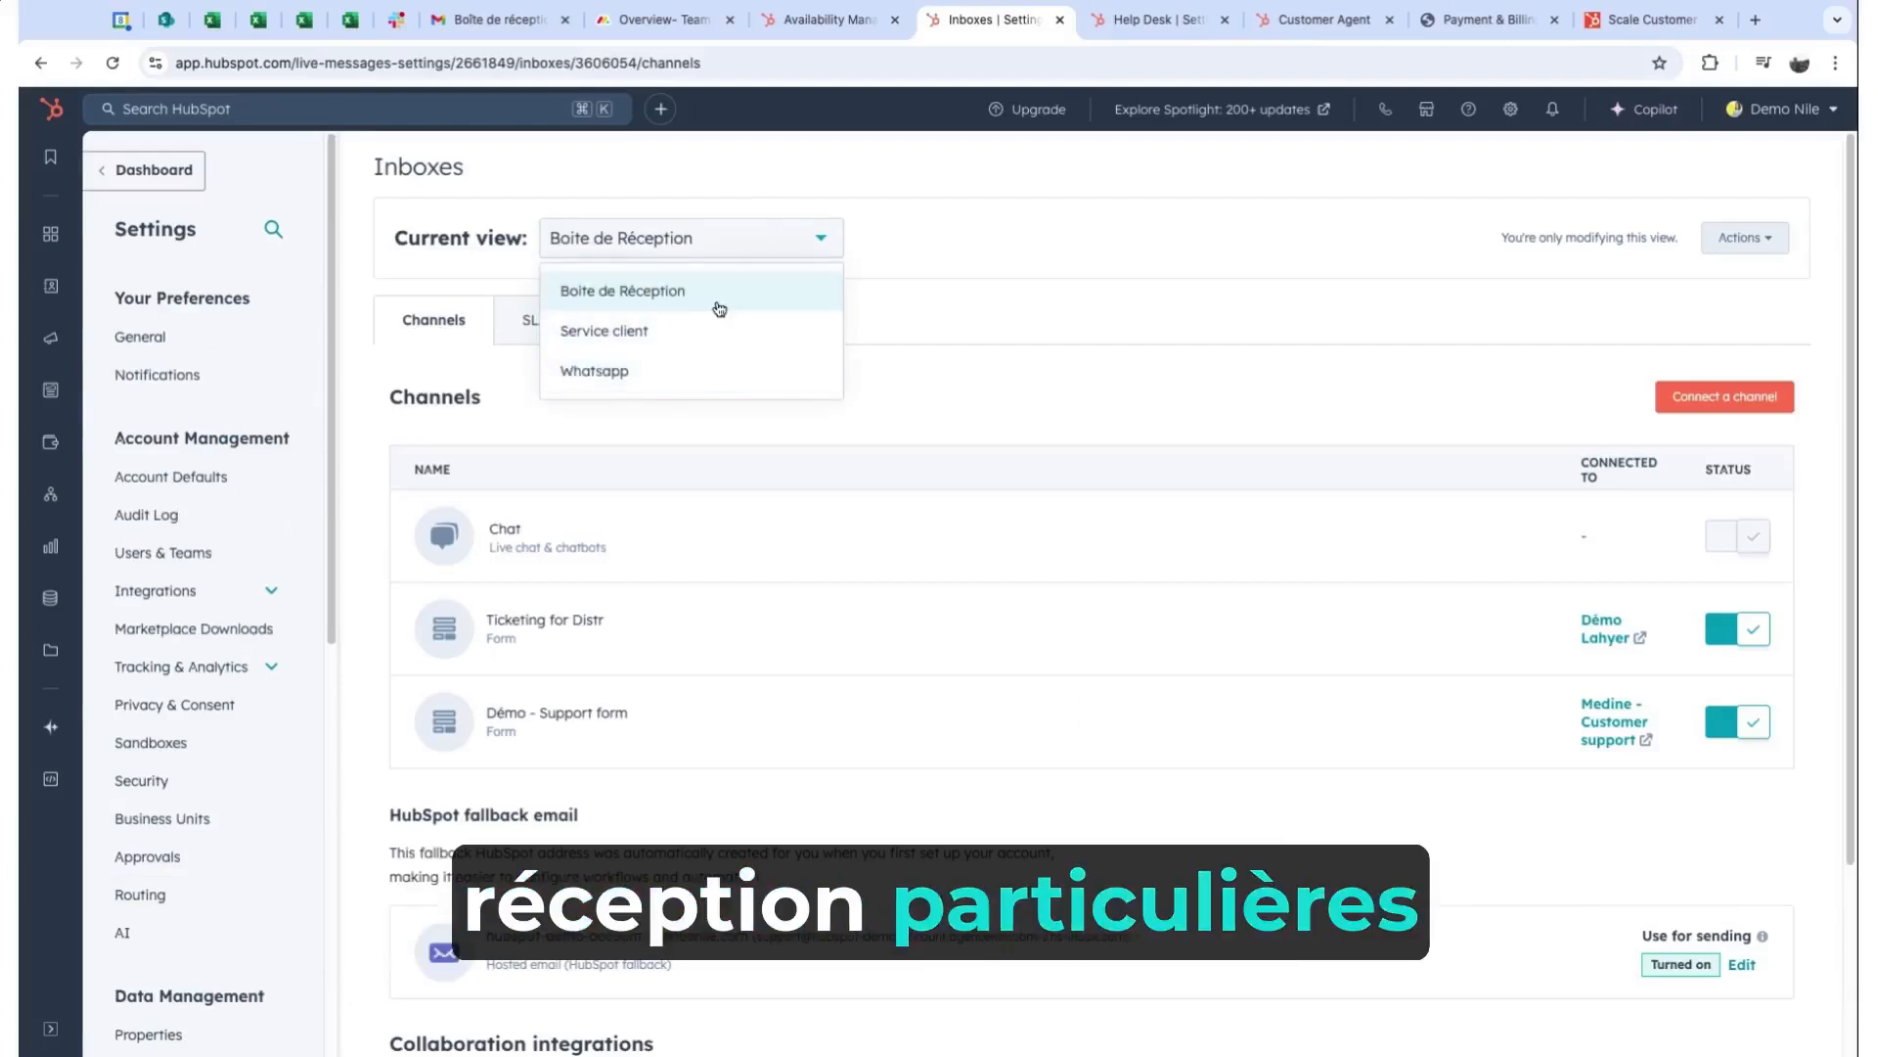
click(964, 273)
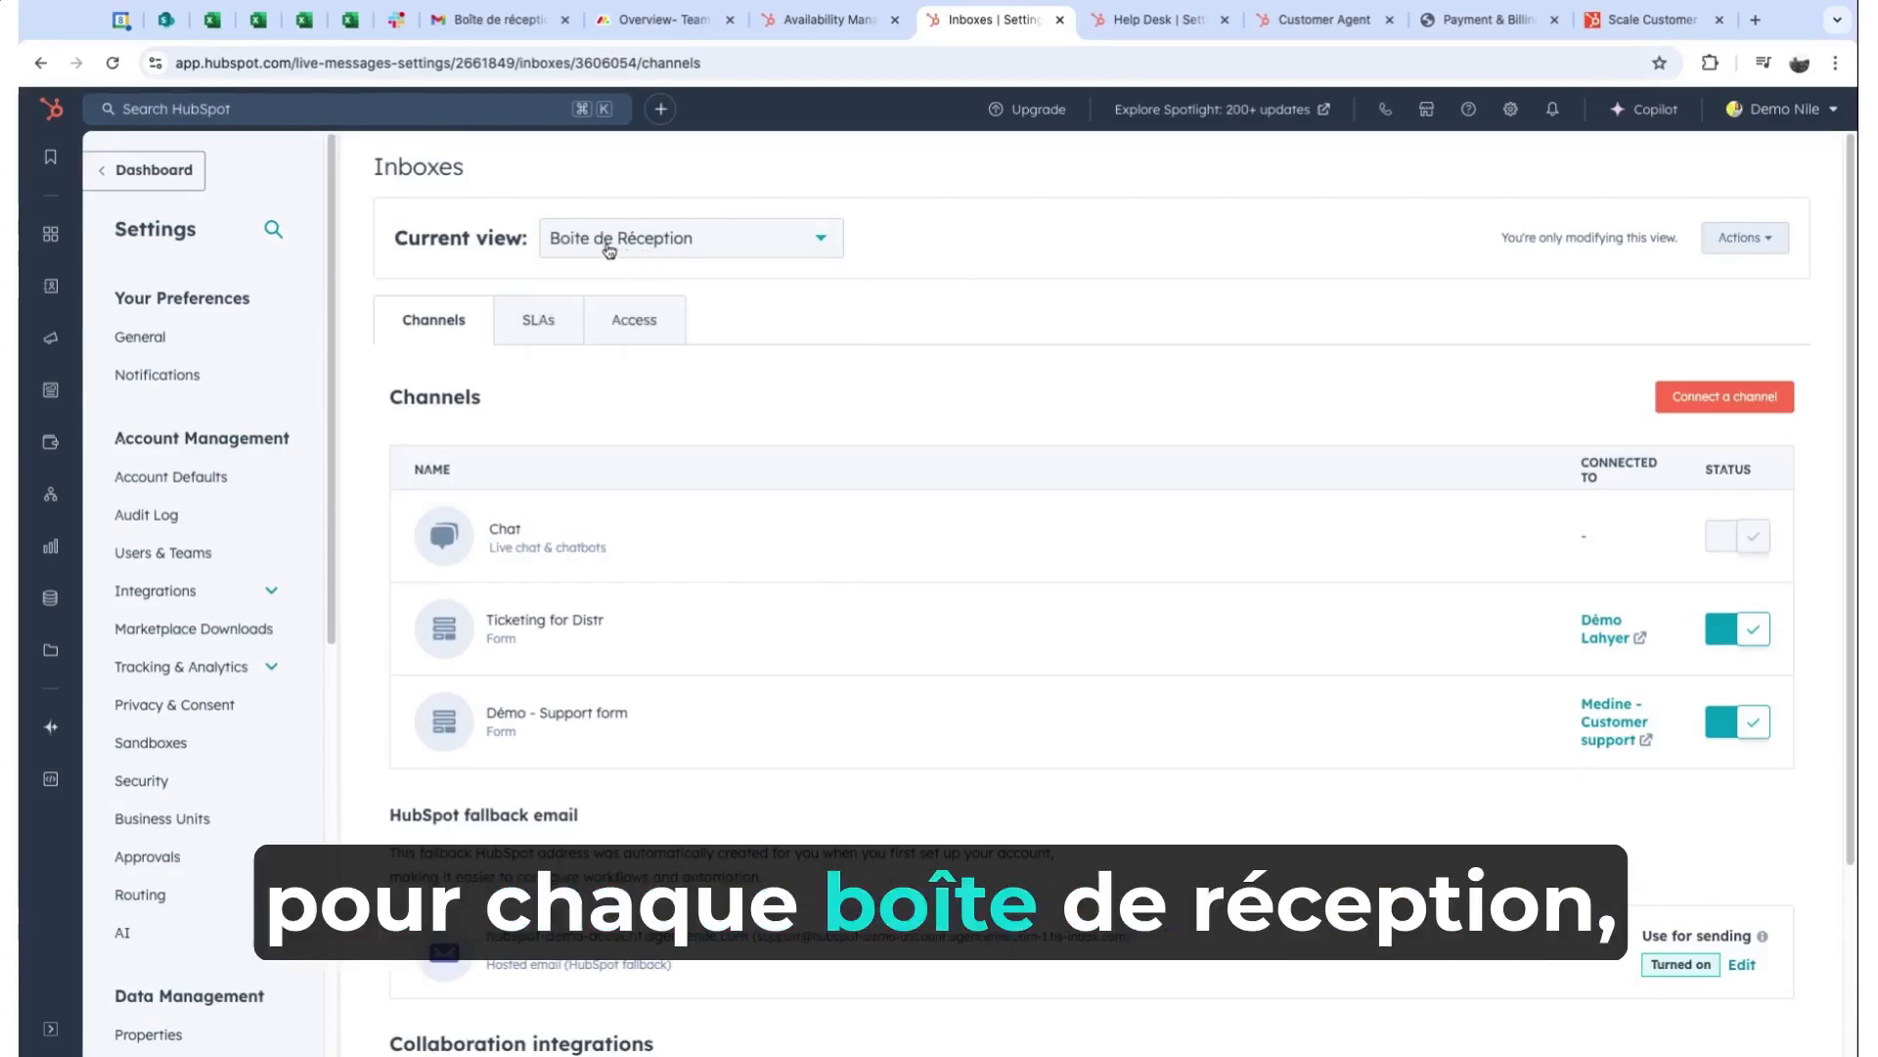
Open the ticket SLAs of the Boite de Réception inbox and examine the time to first reply settings.
click(531, 328)
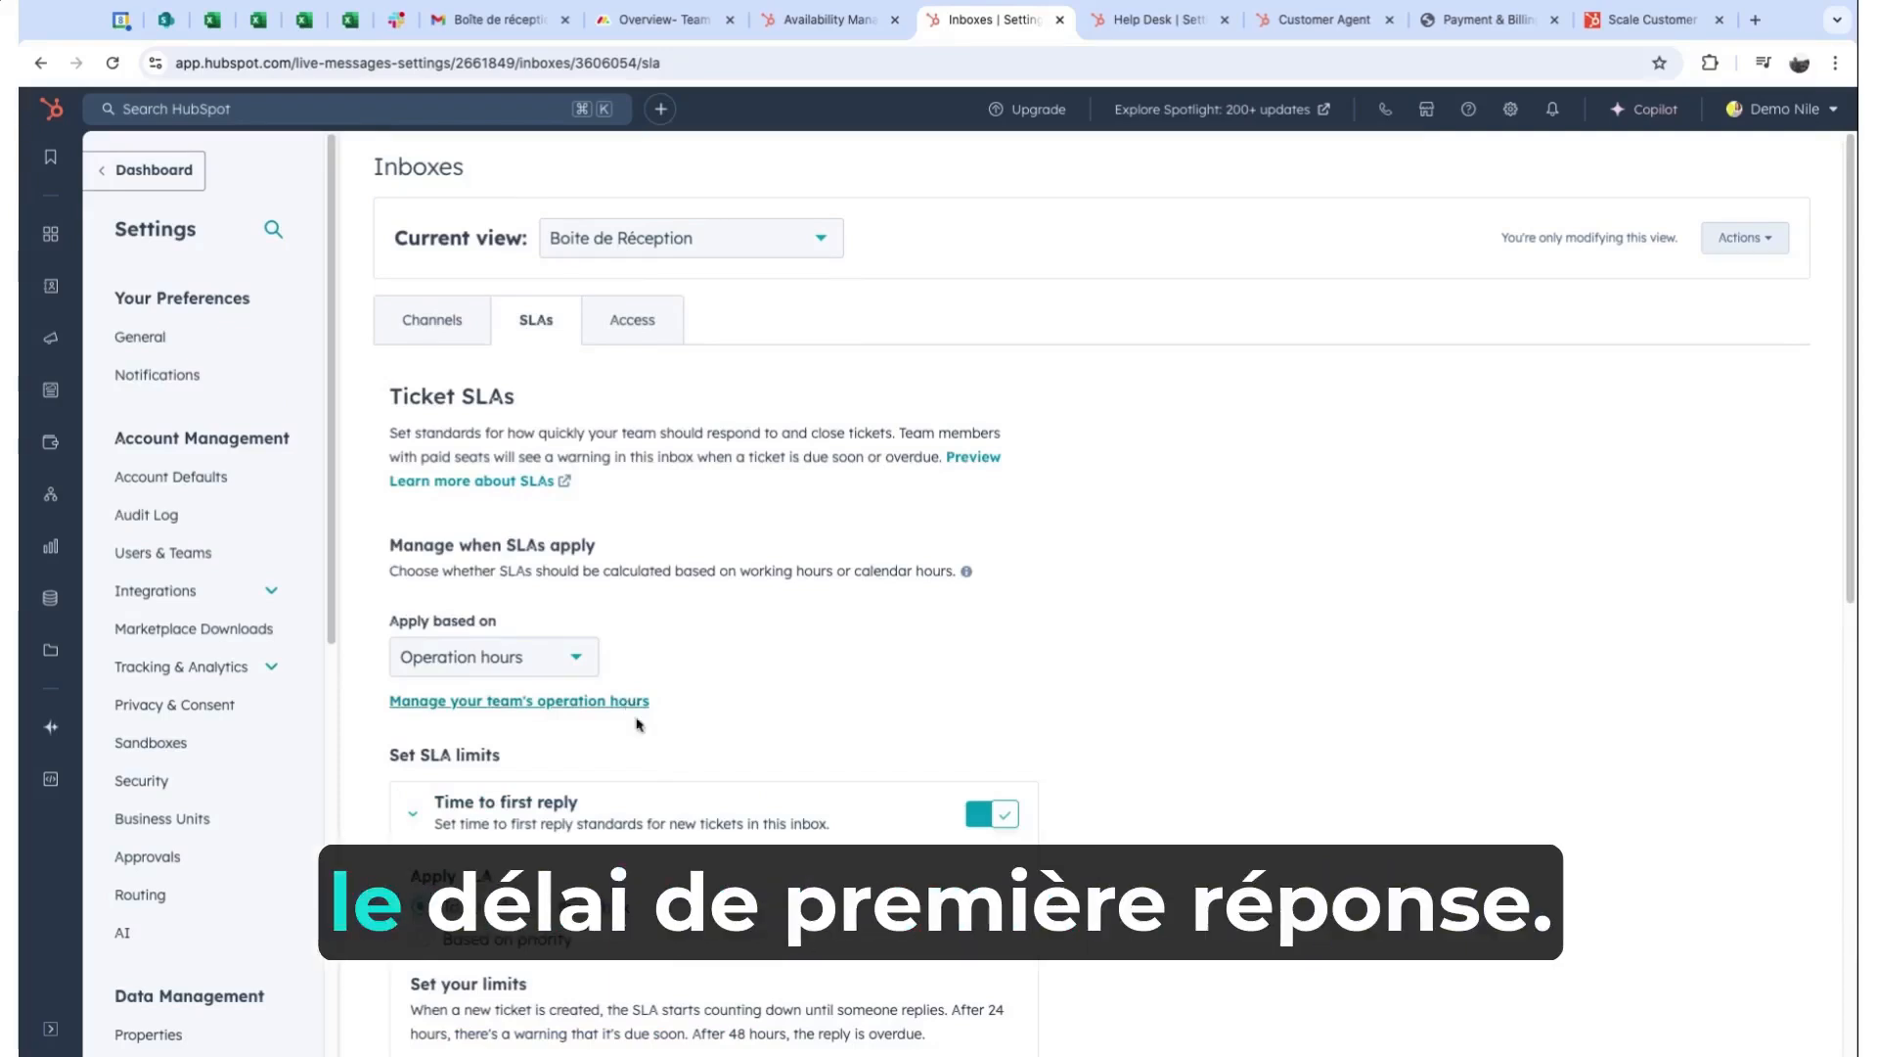
scroll(644, 708, down, 2)
scroll(644, 756, down, 1)
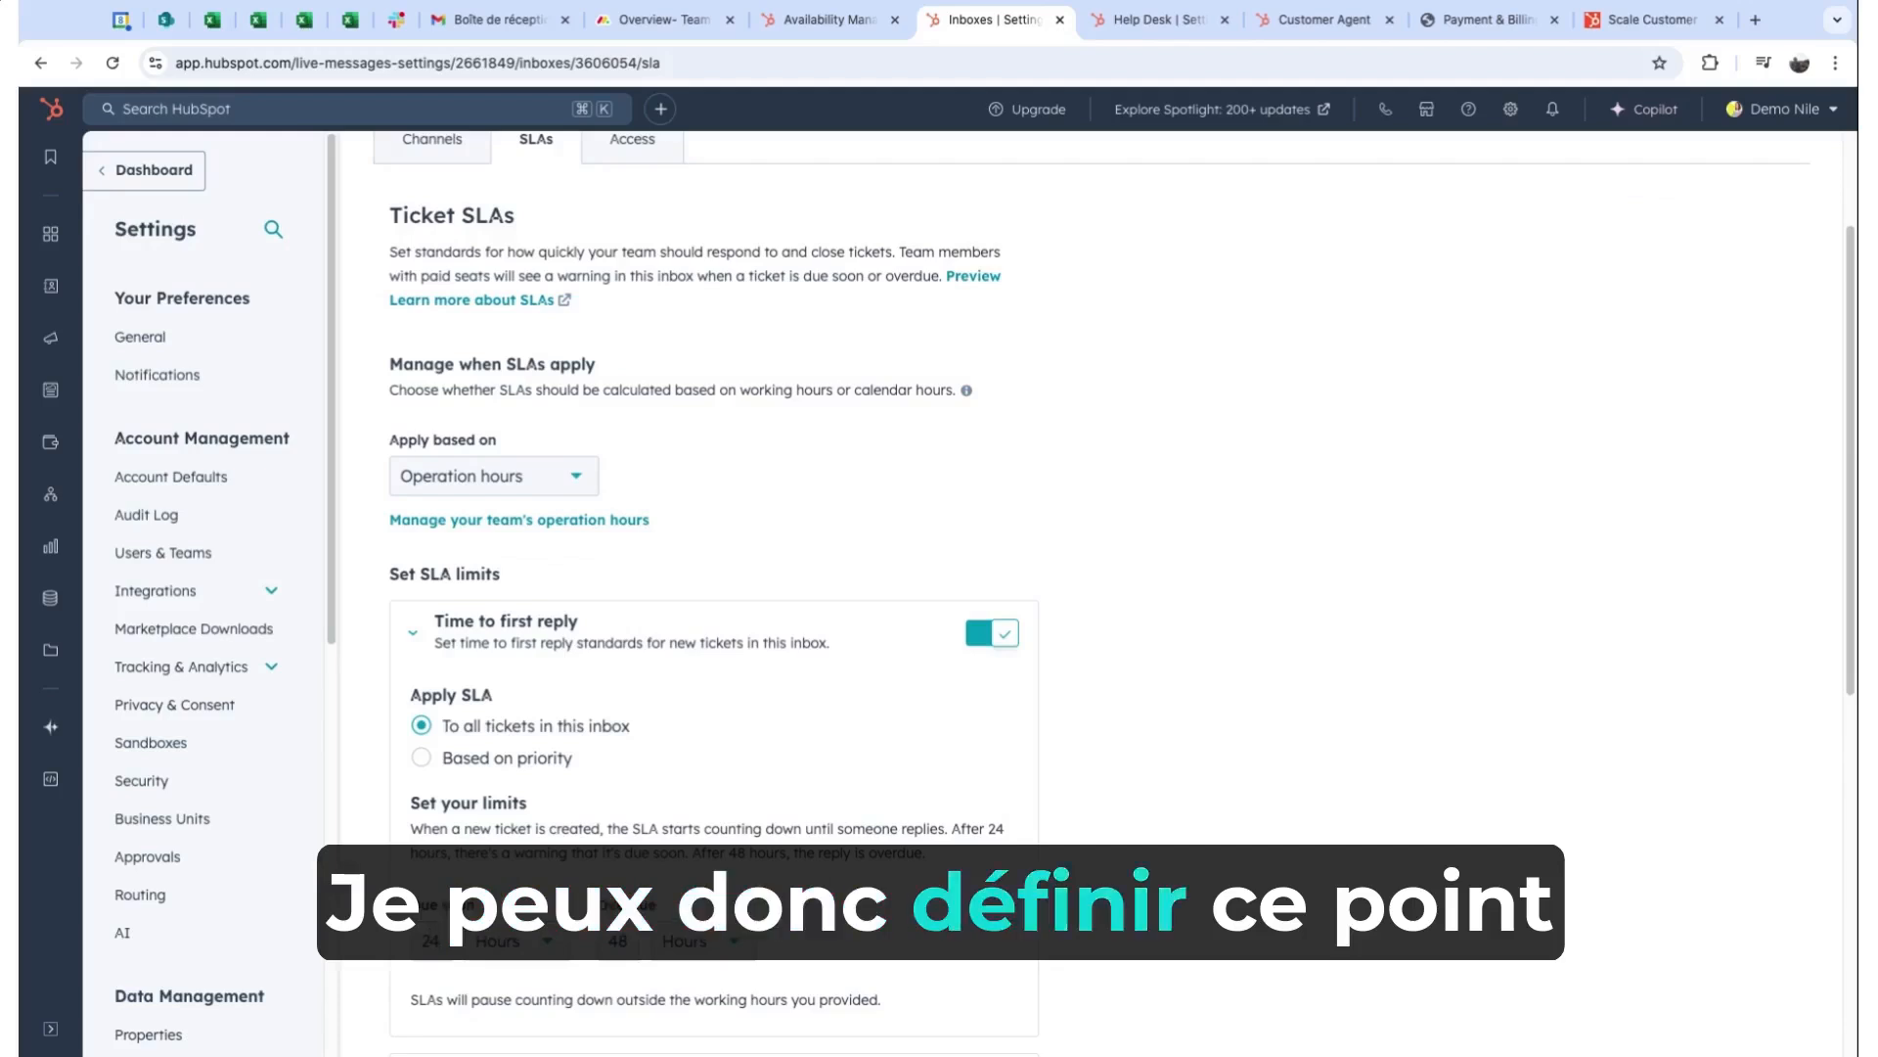
scroll(526, 800, down, 1)
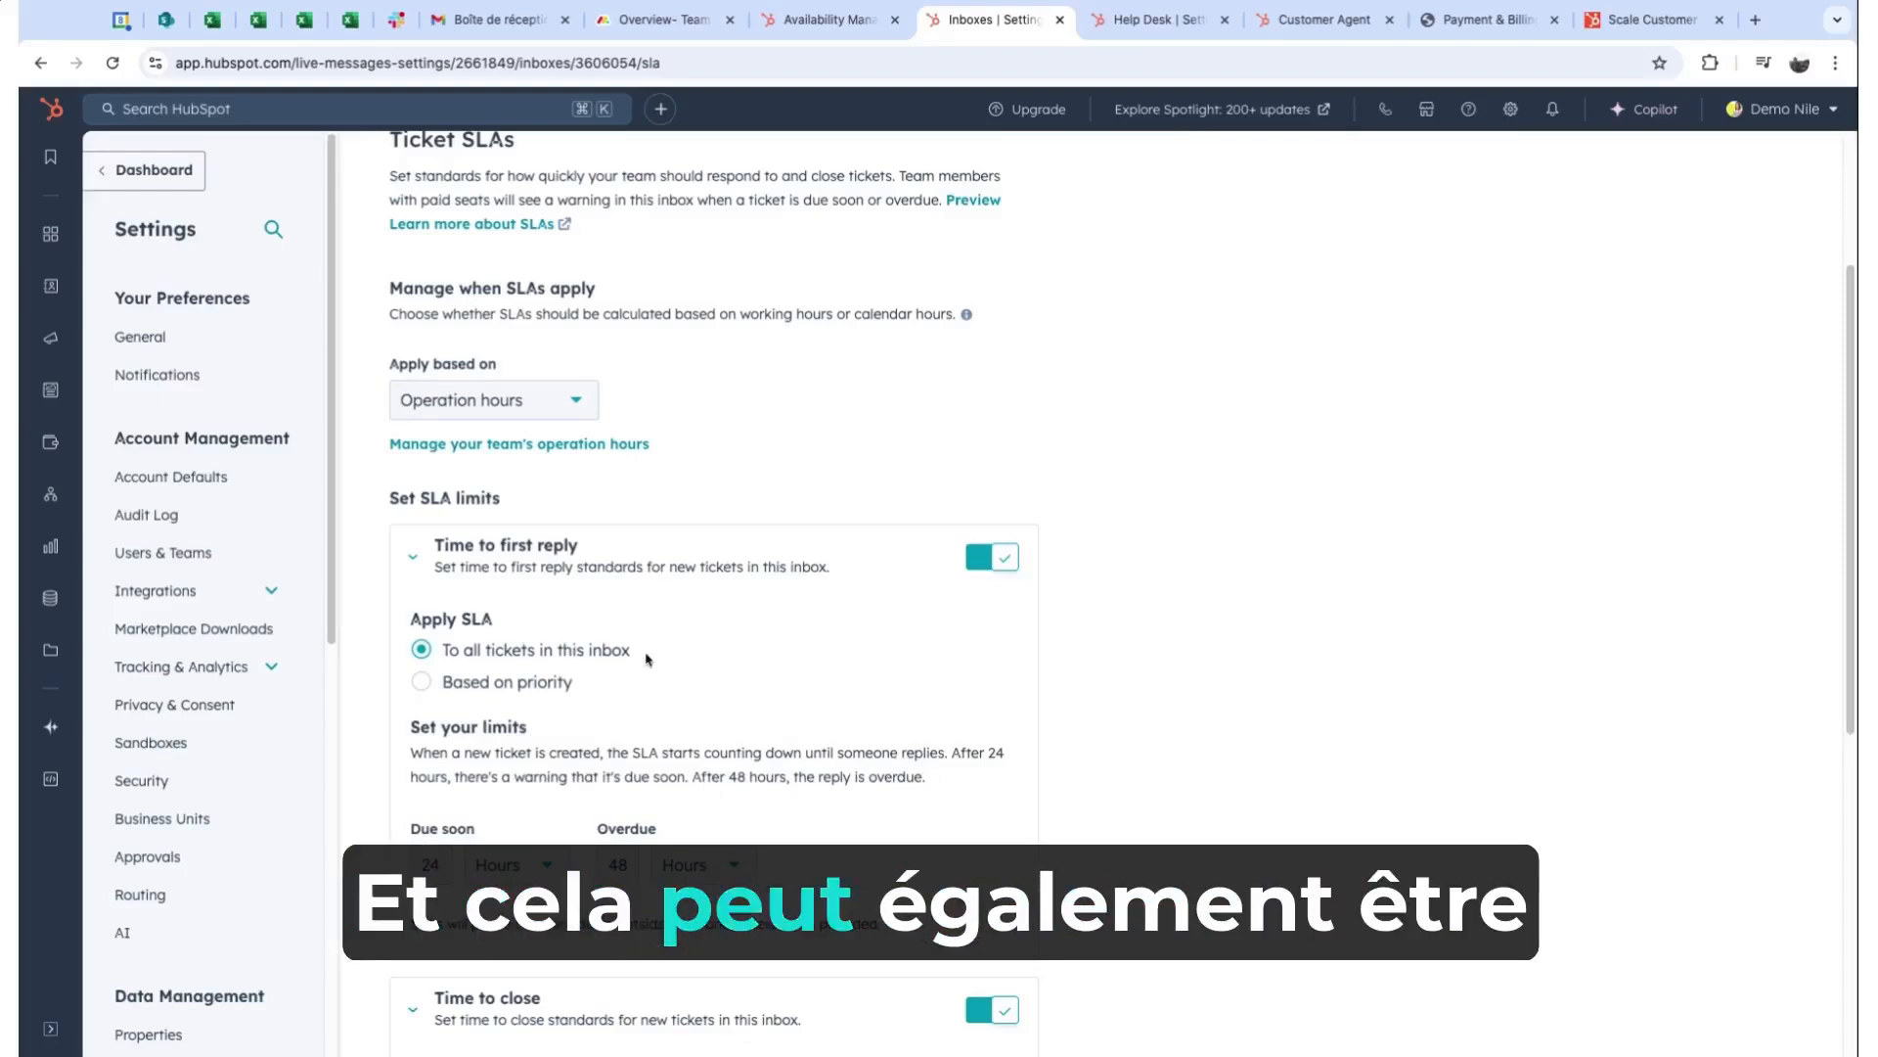
Try applying the time to first reply SLA based on priority, examine the limits per priority, and discard the change.
click(462, 685)
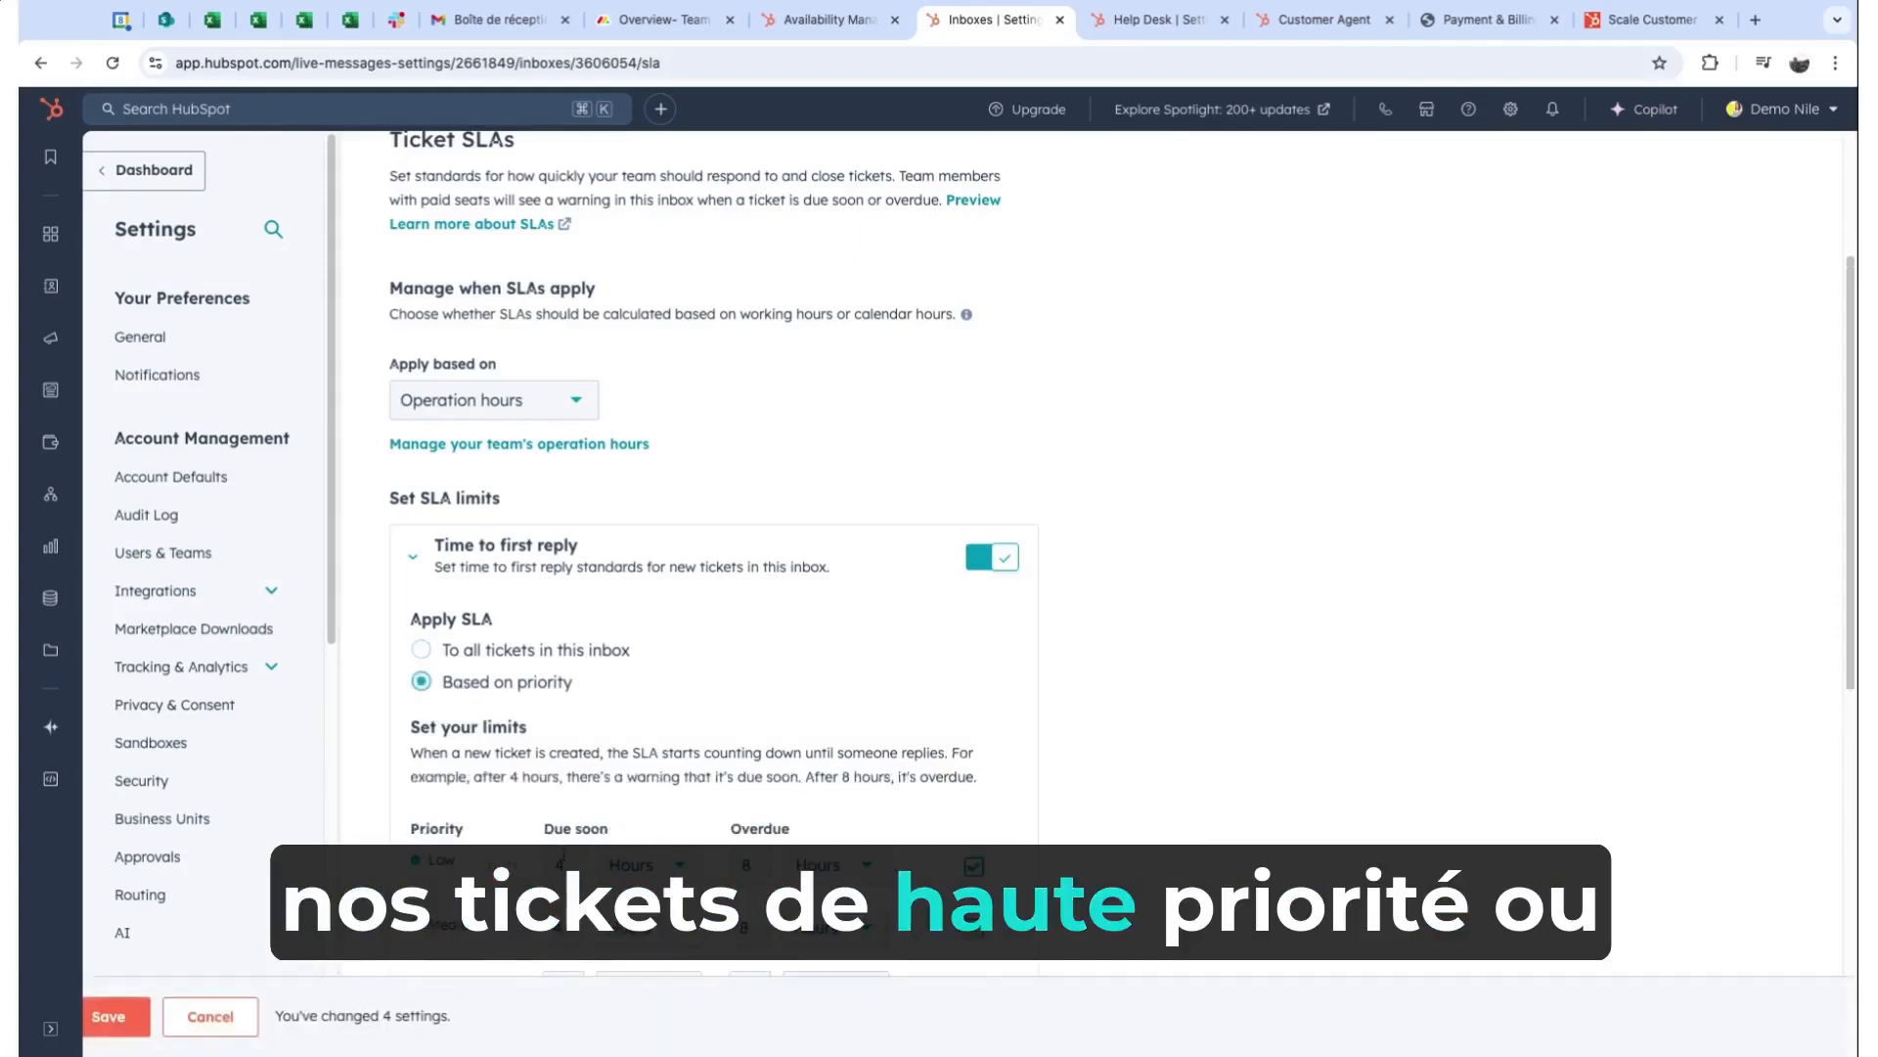
scroll(462, 689, down, 3)
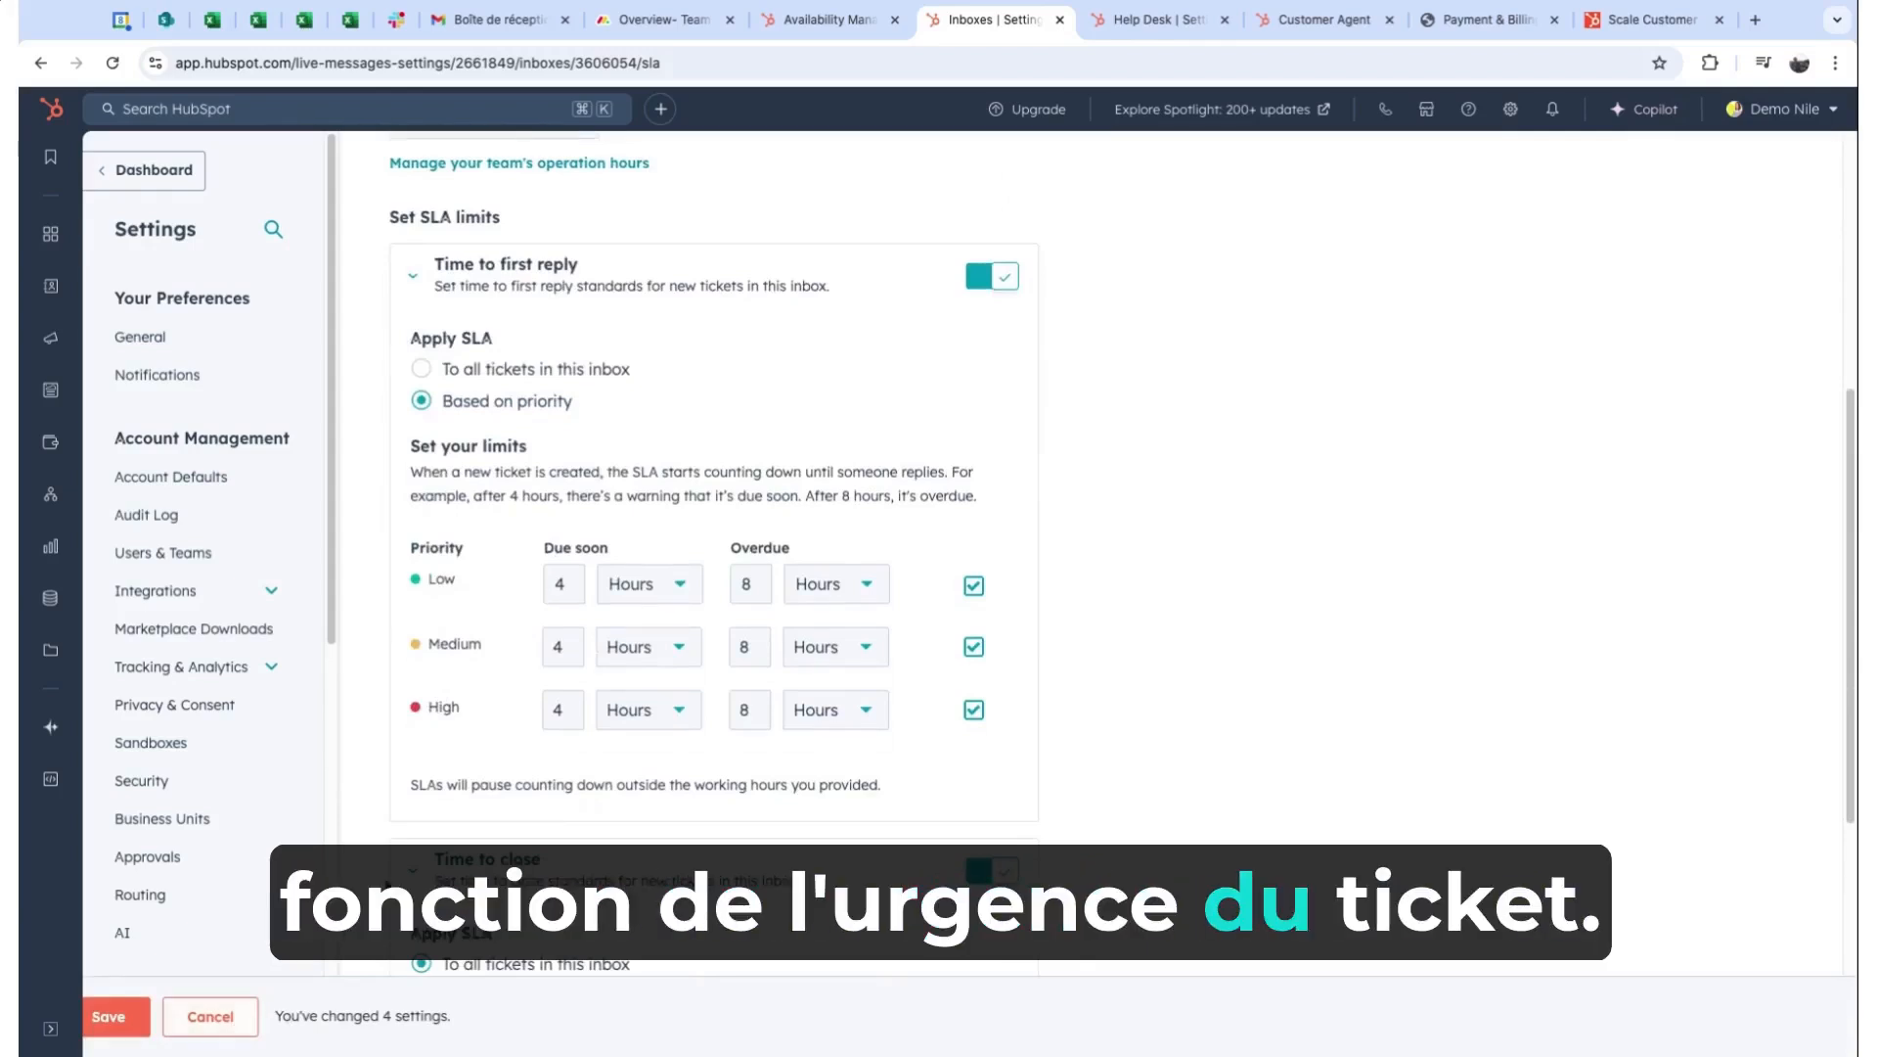
scroll(562, 616, down, 3)
click(186, 1017)
Examine the time to close SLA limits of the Boite de Réception inbox.
scroll(626, 621, up, 3)
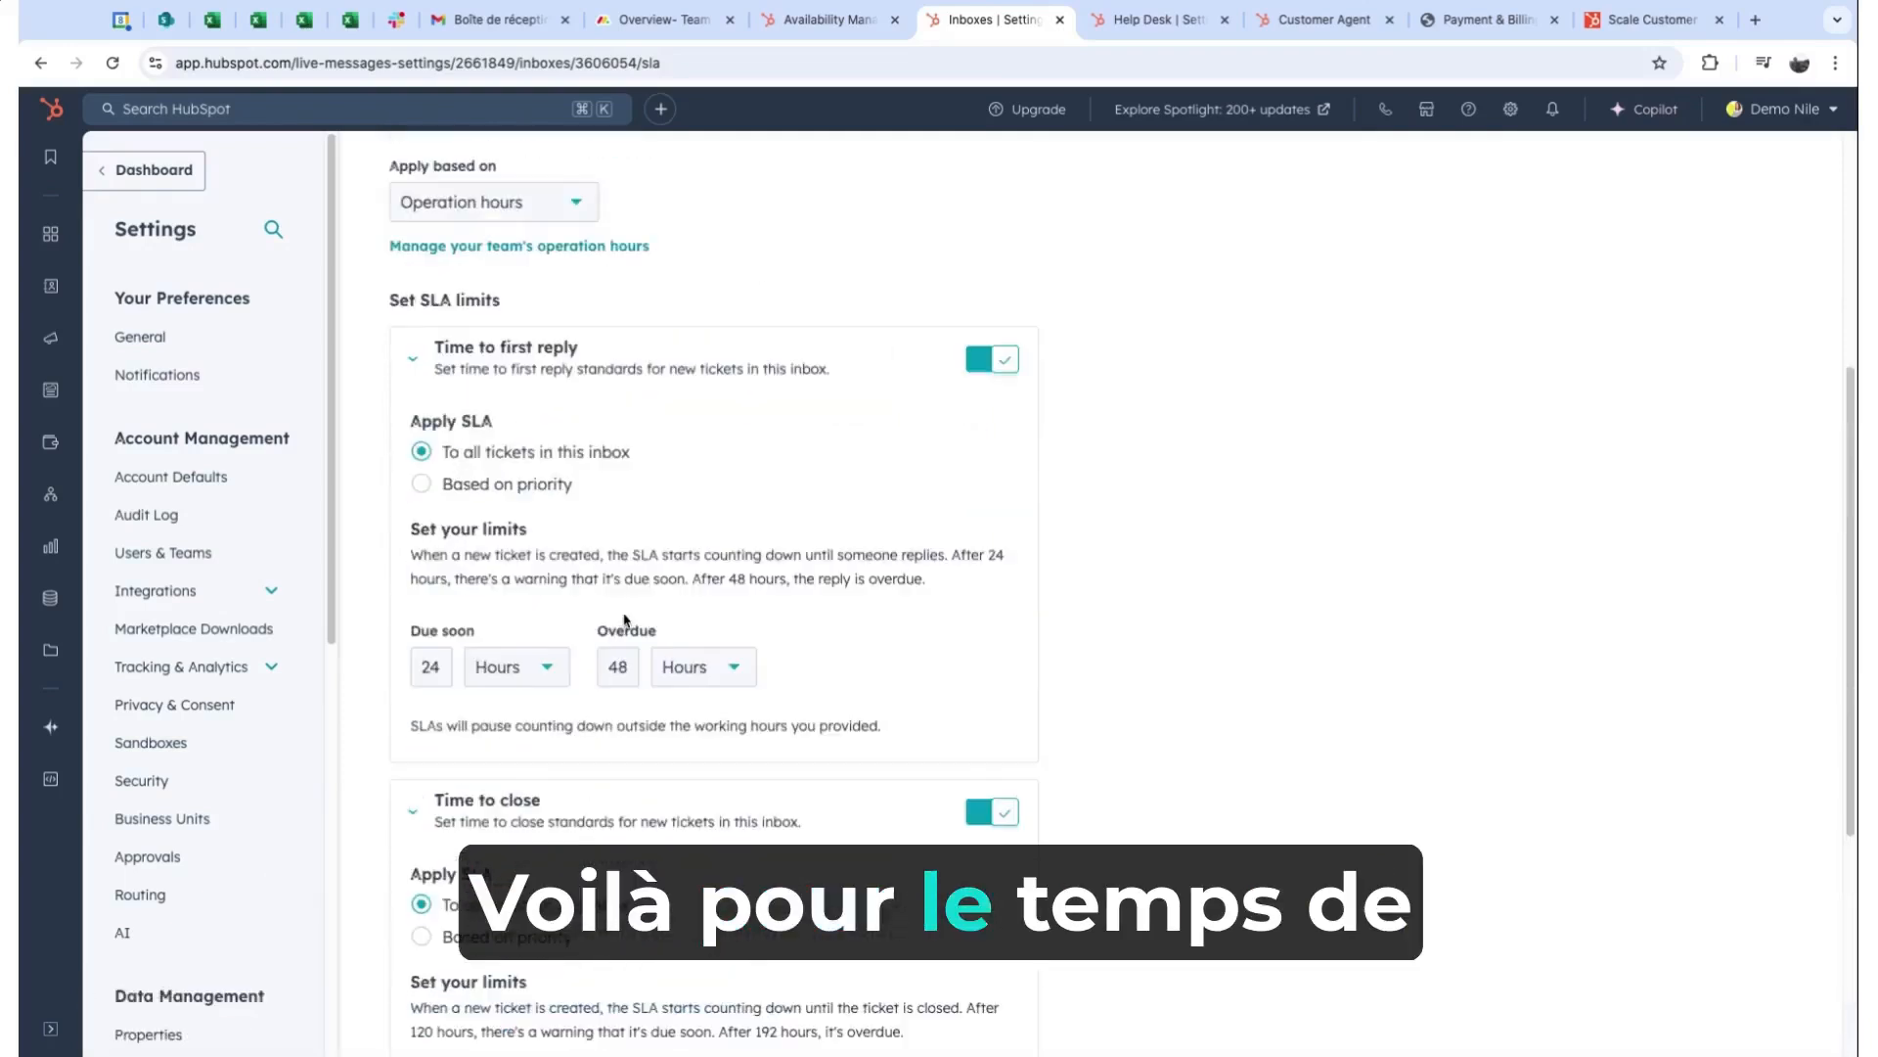
scroll(499, 436, down, 4)
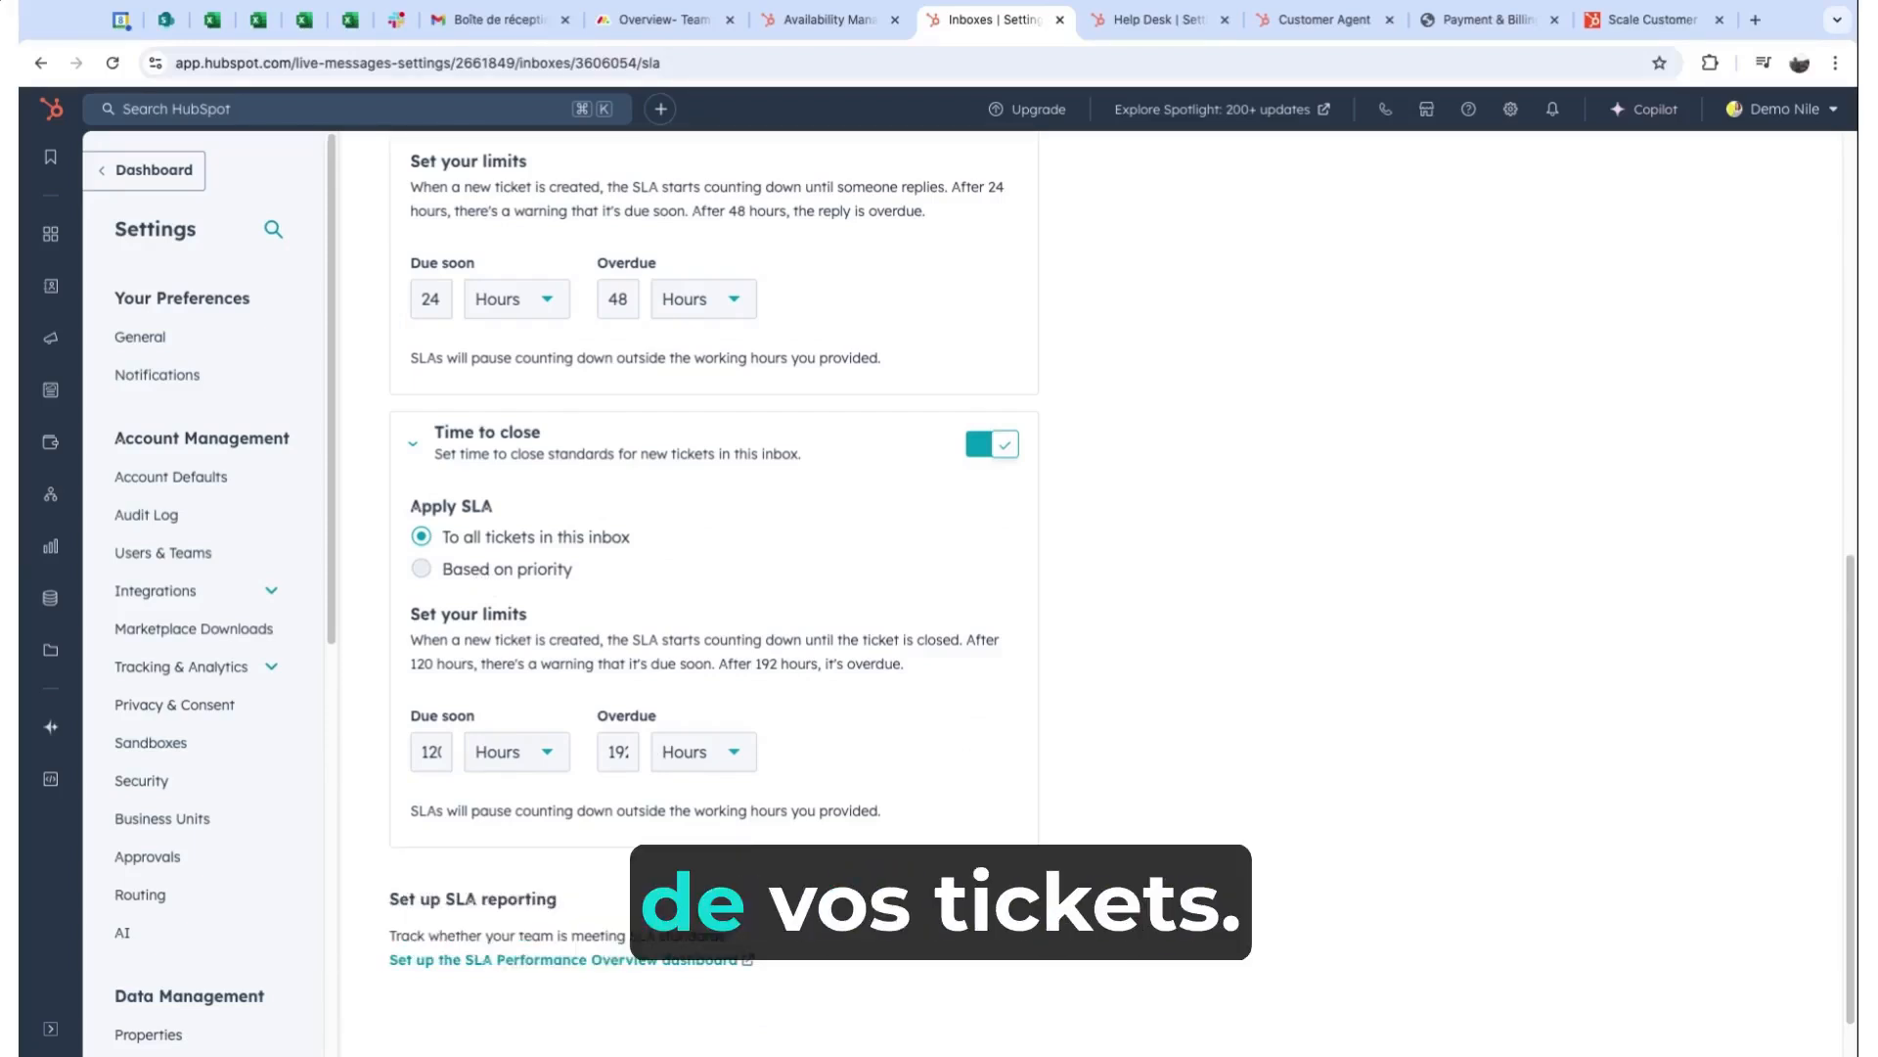
scroll(575, 459, up, 8)
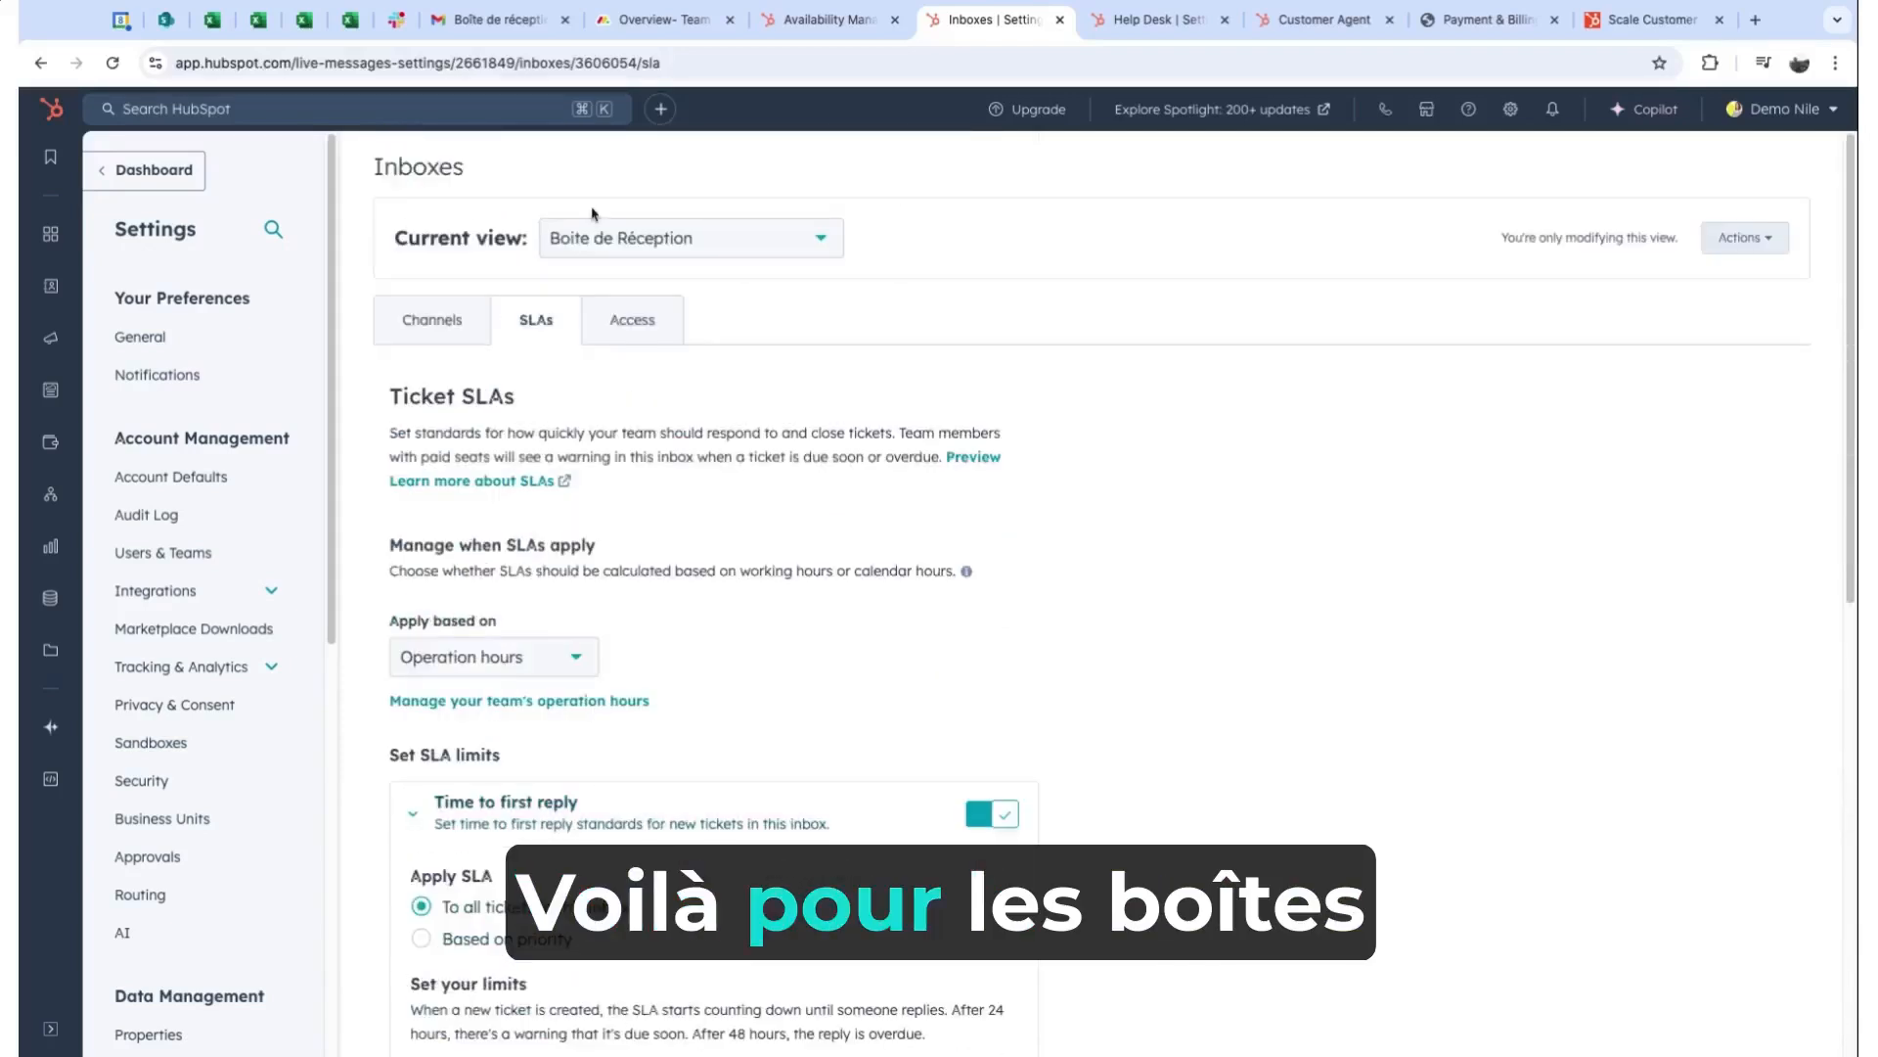
Open the Help Desk ticket SLAs and check the options for when they apply, keeping 24/7.
scroll(252, 880, down, 8)
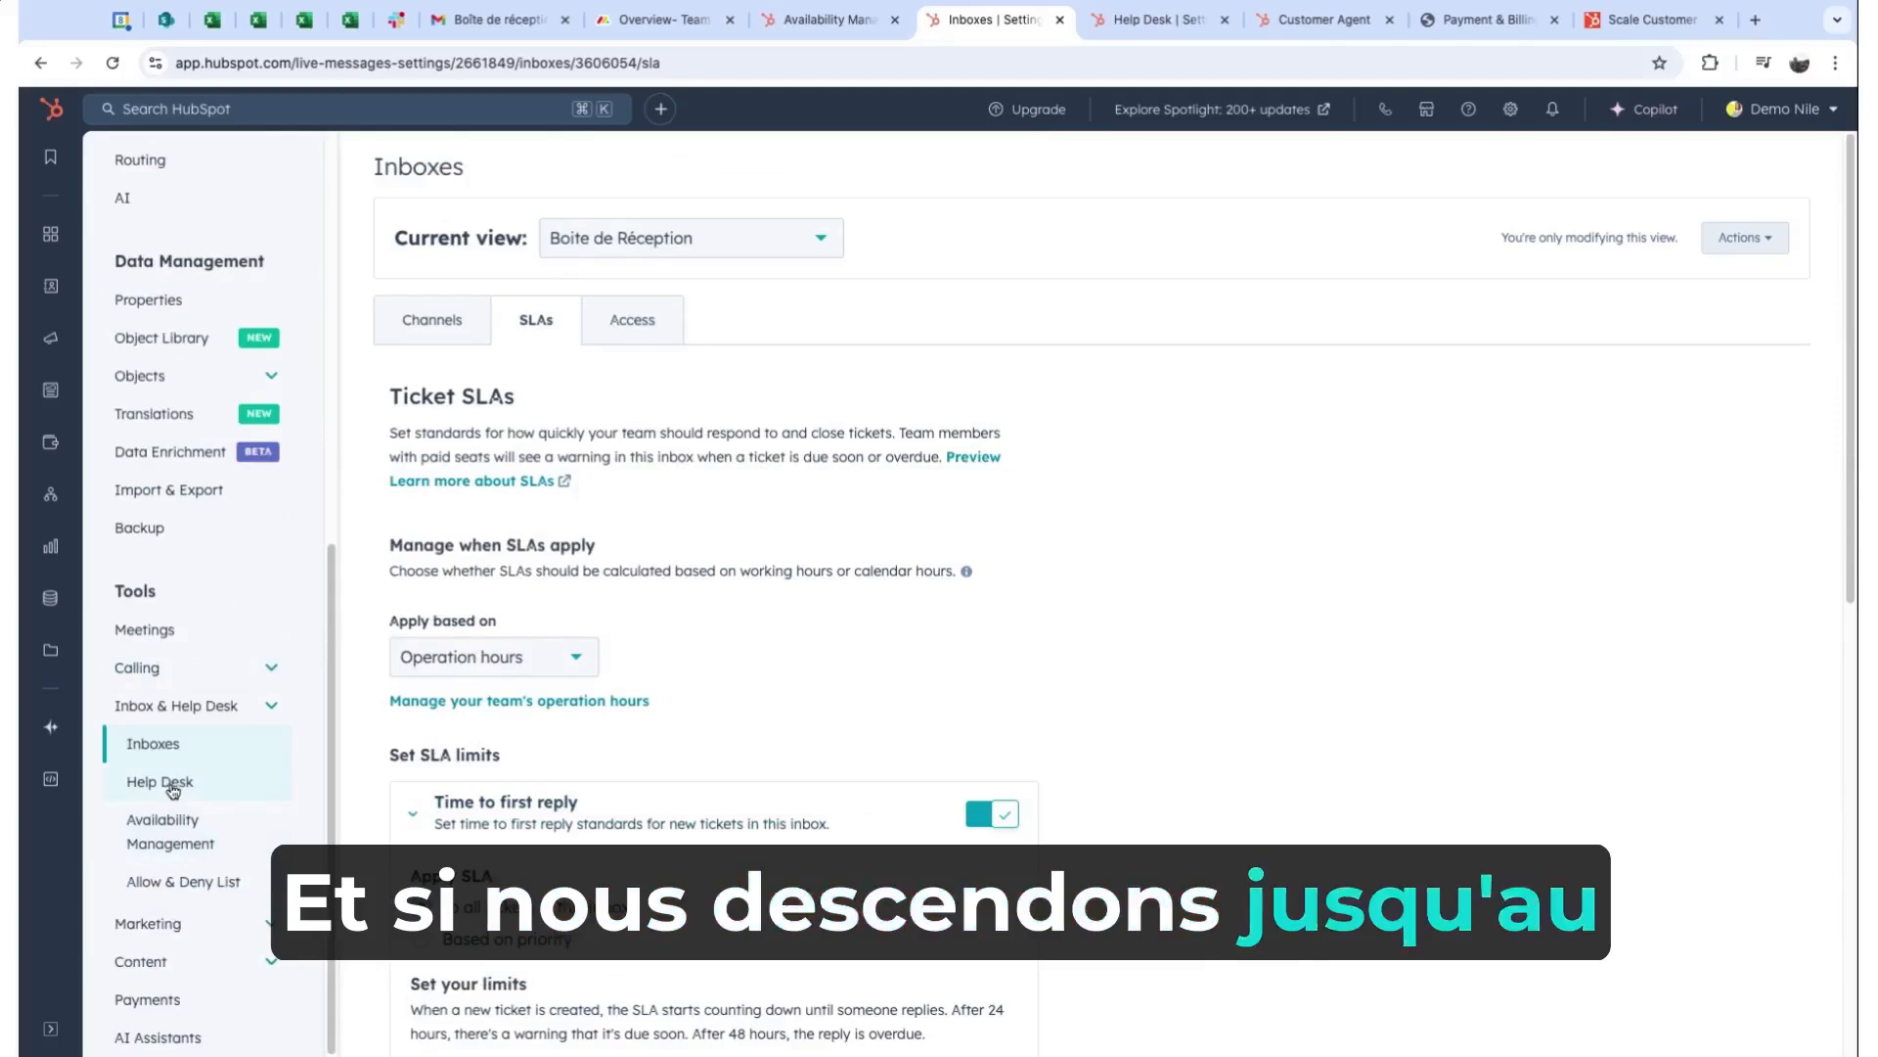
click(174, 792)
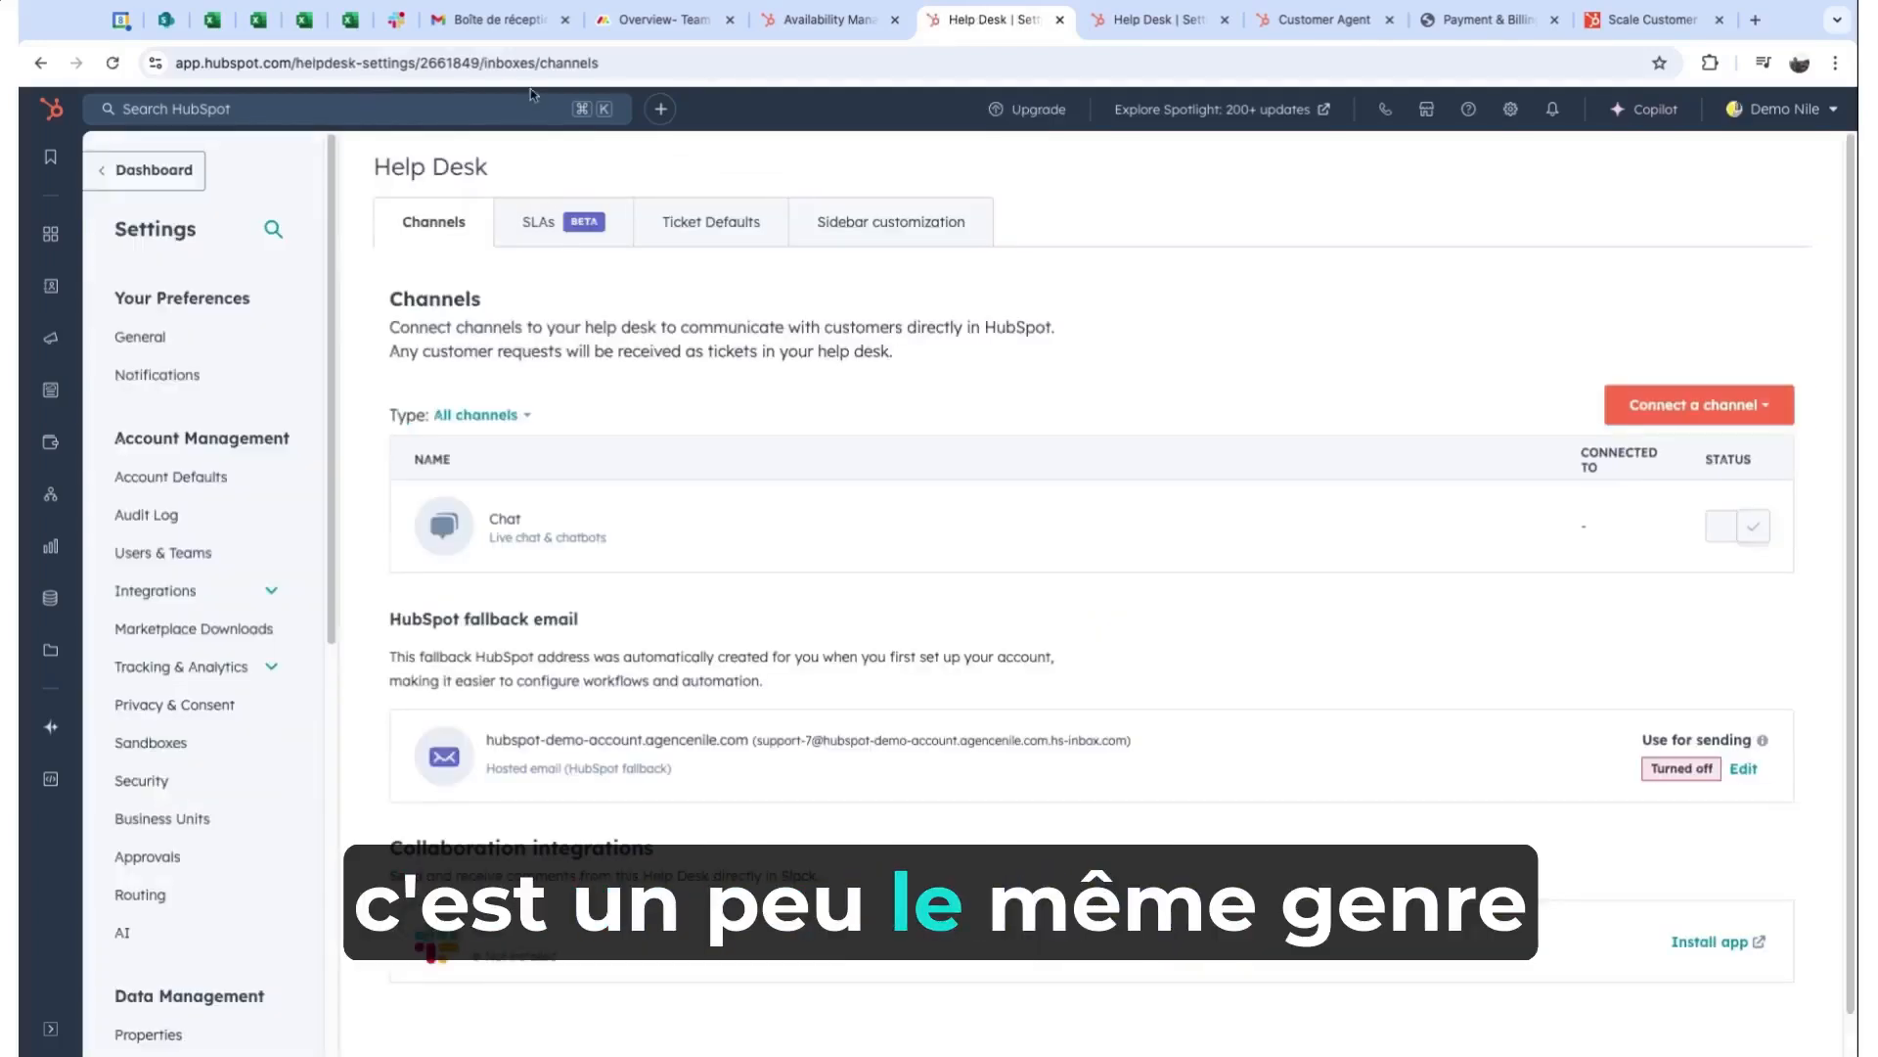
click(540, 223)
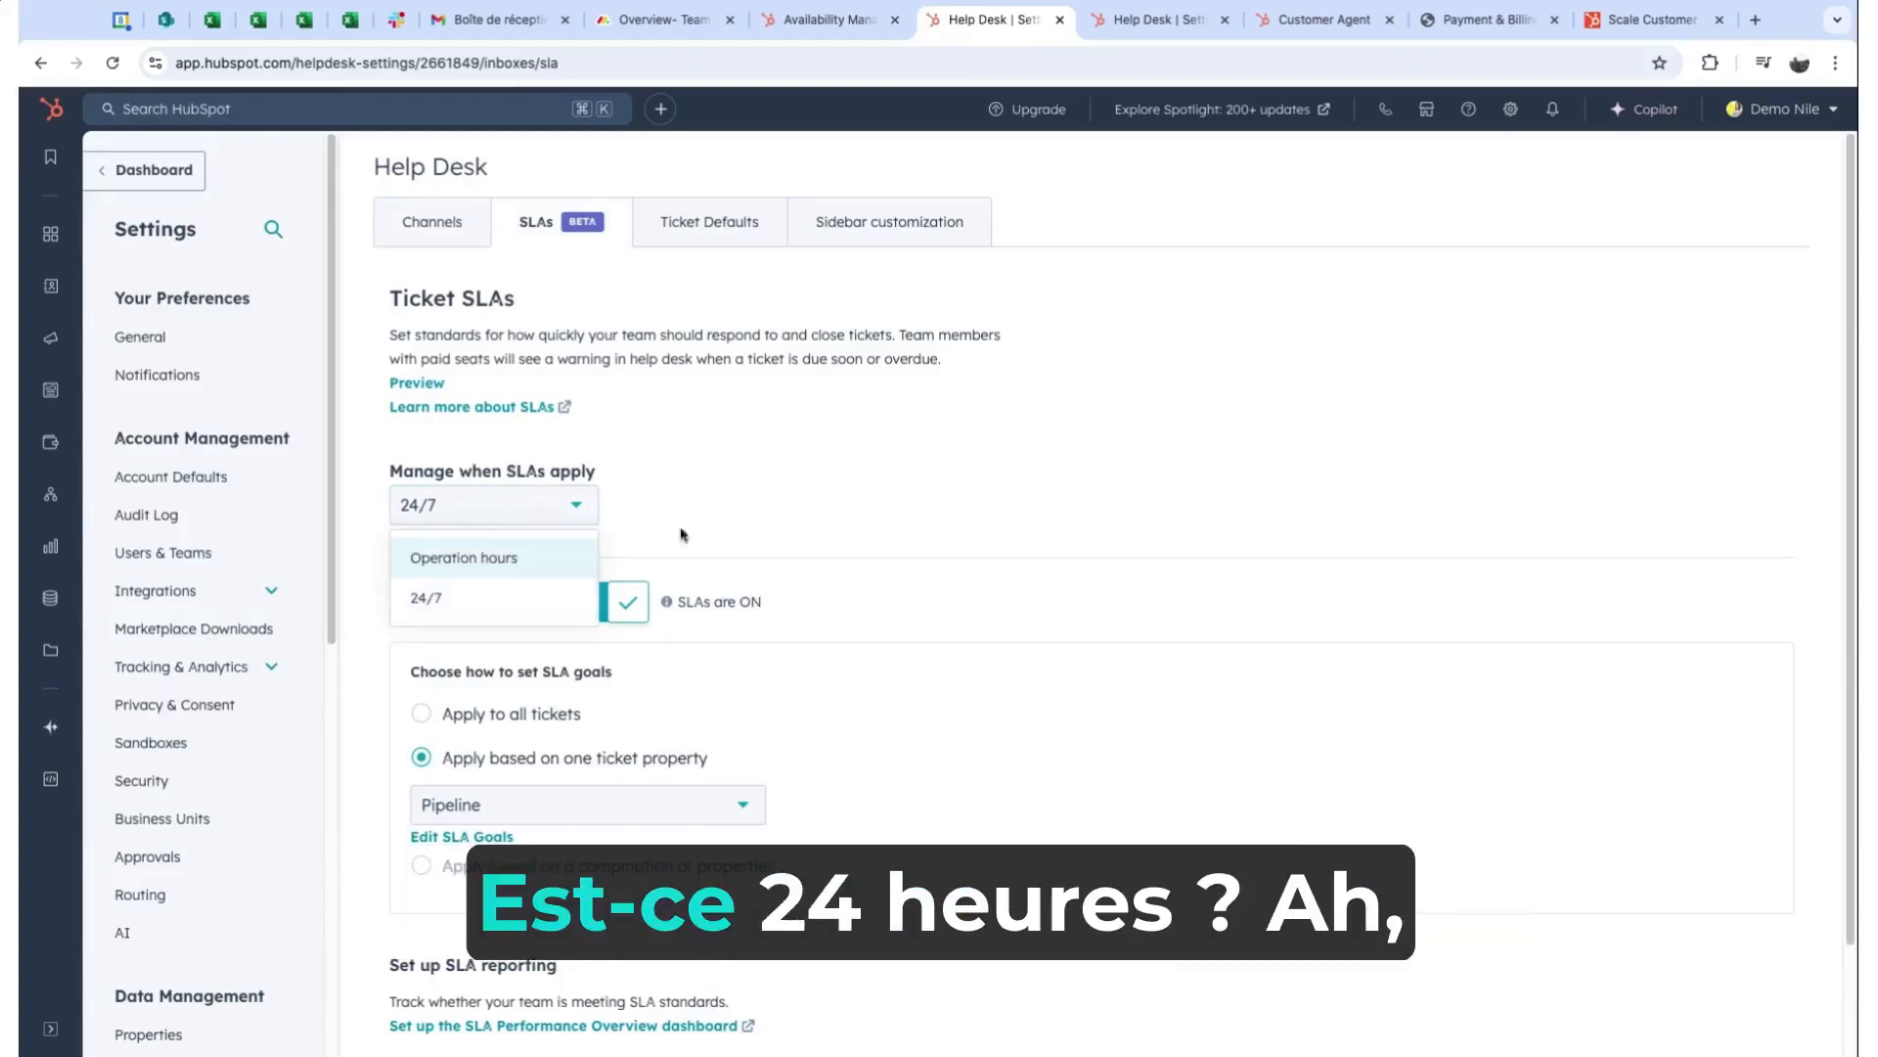
click(533, 589)
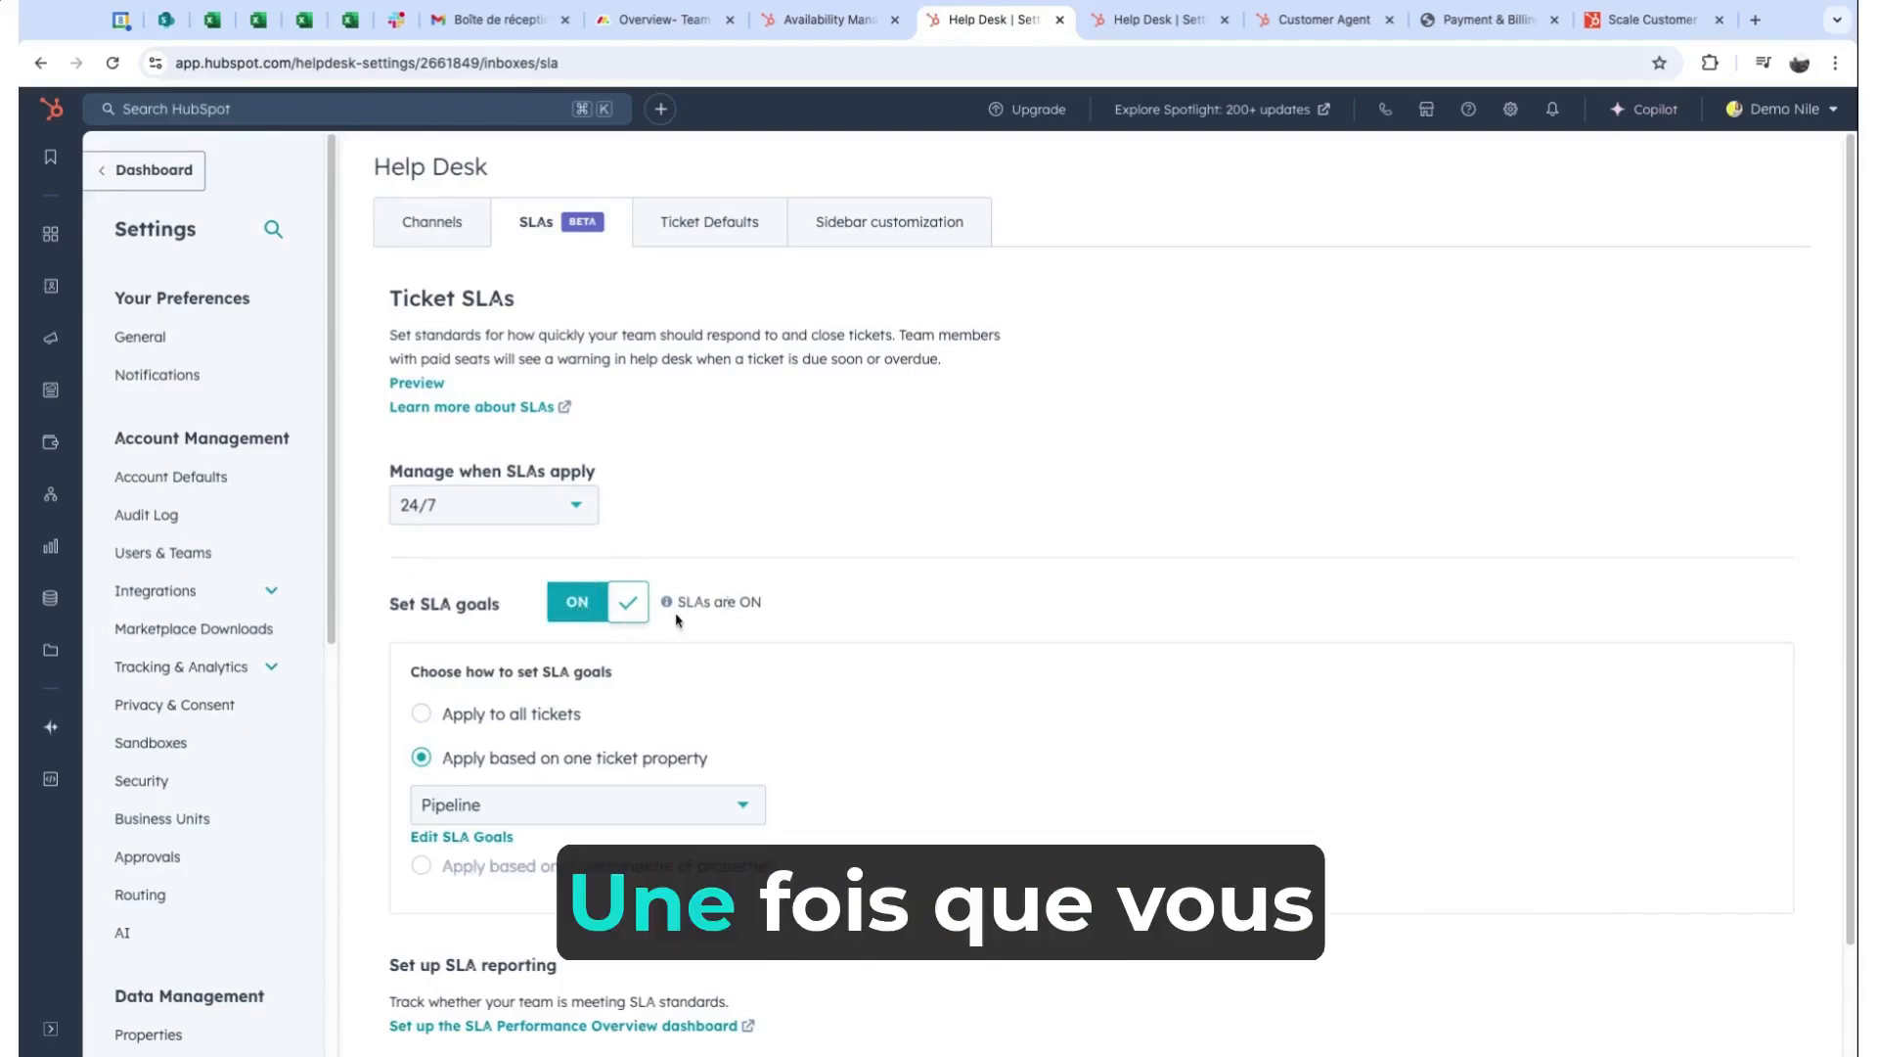
Check which ticket properties the Help Desk SLA goals can be based on, keeping Pipeline.
scroll(671, 599, down, 2)
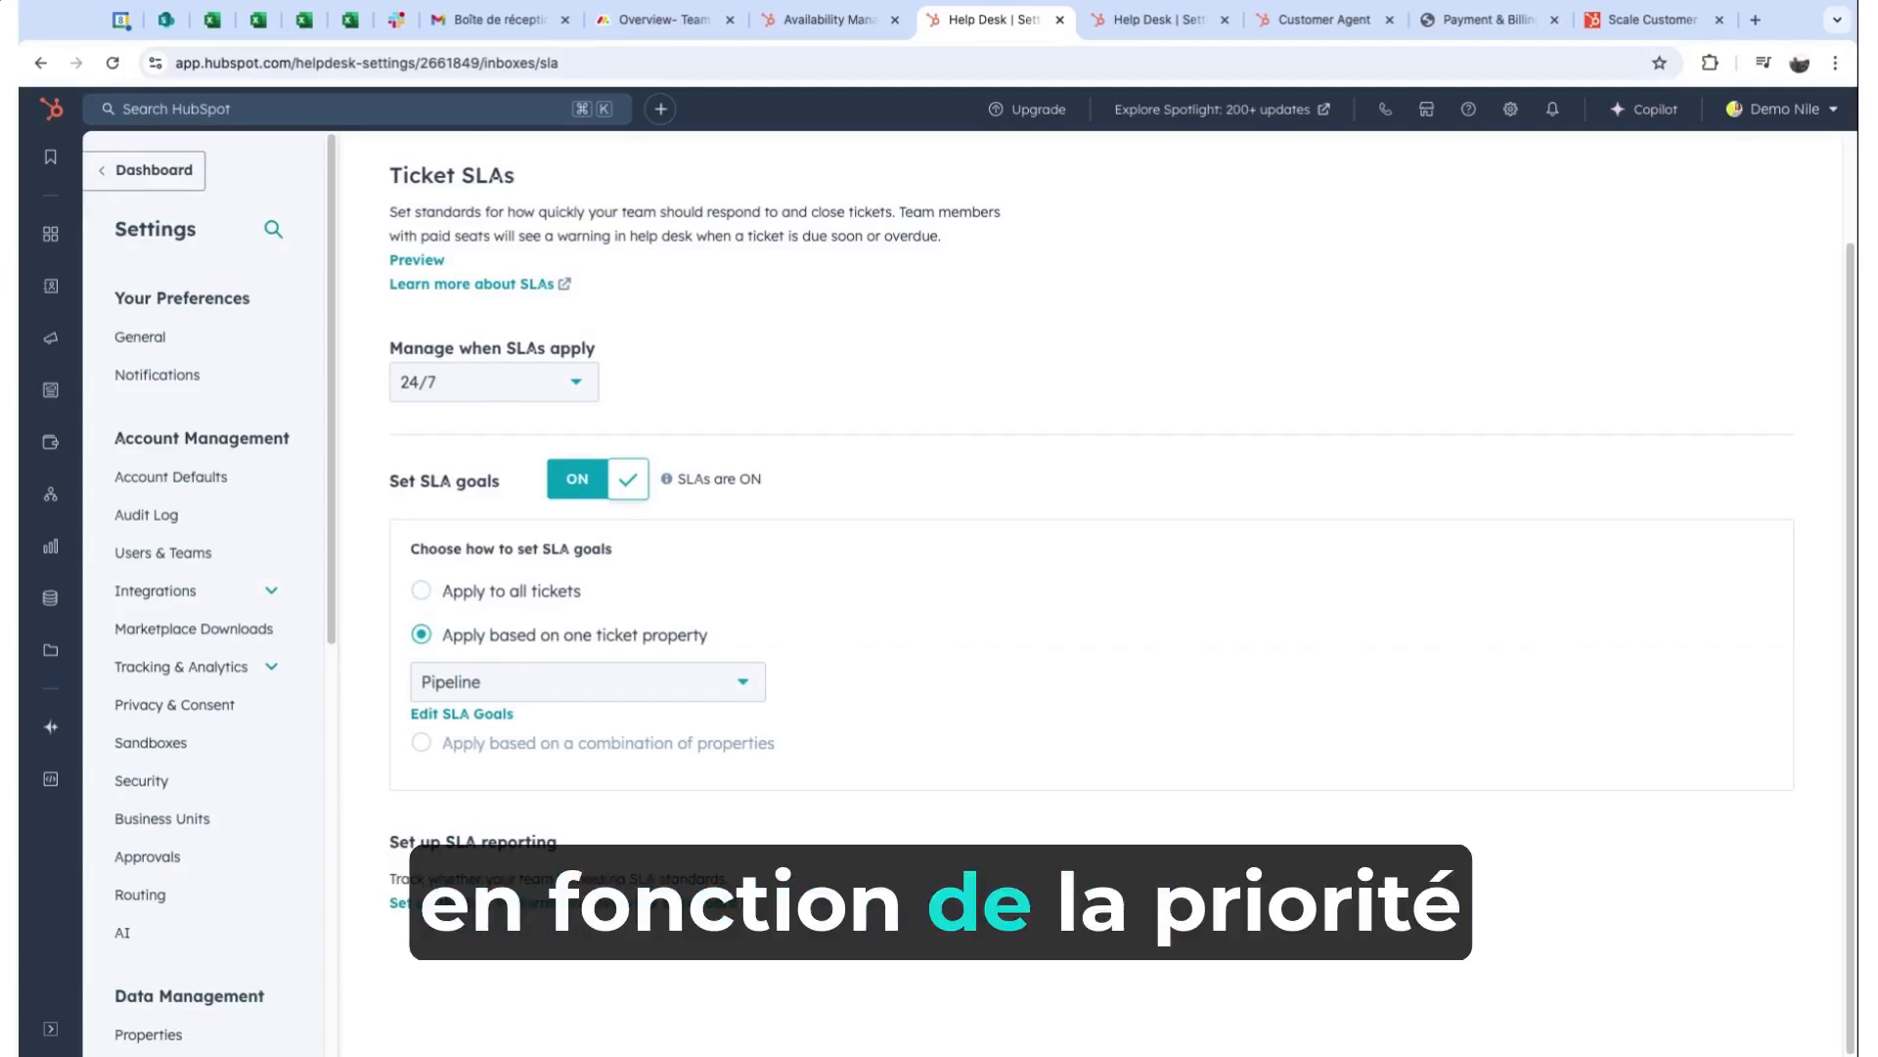
click(501, 684)
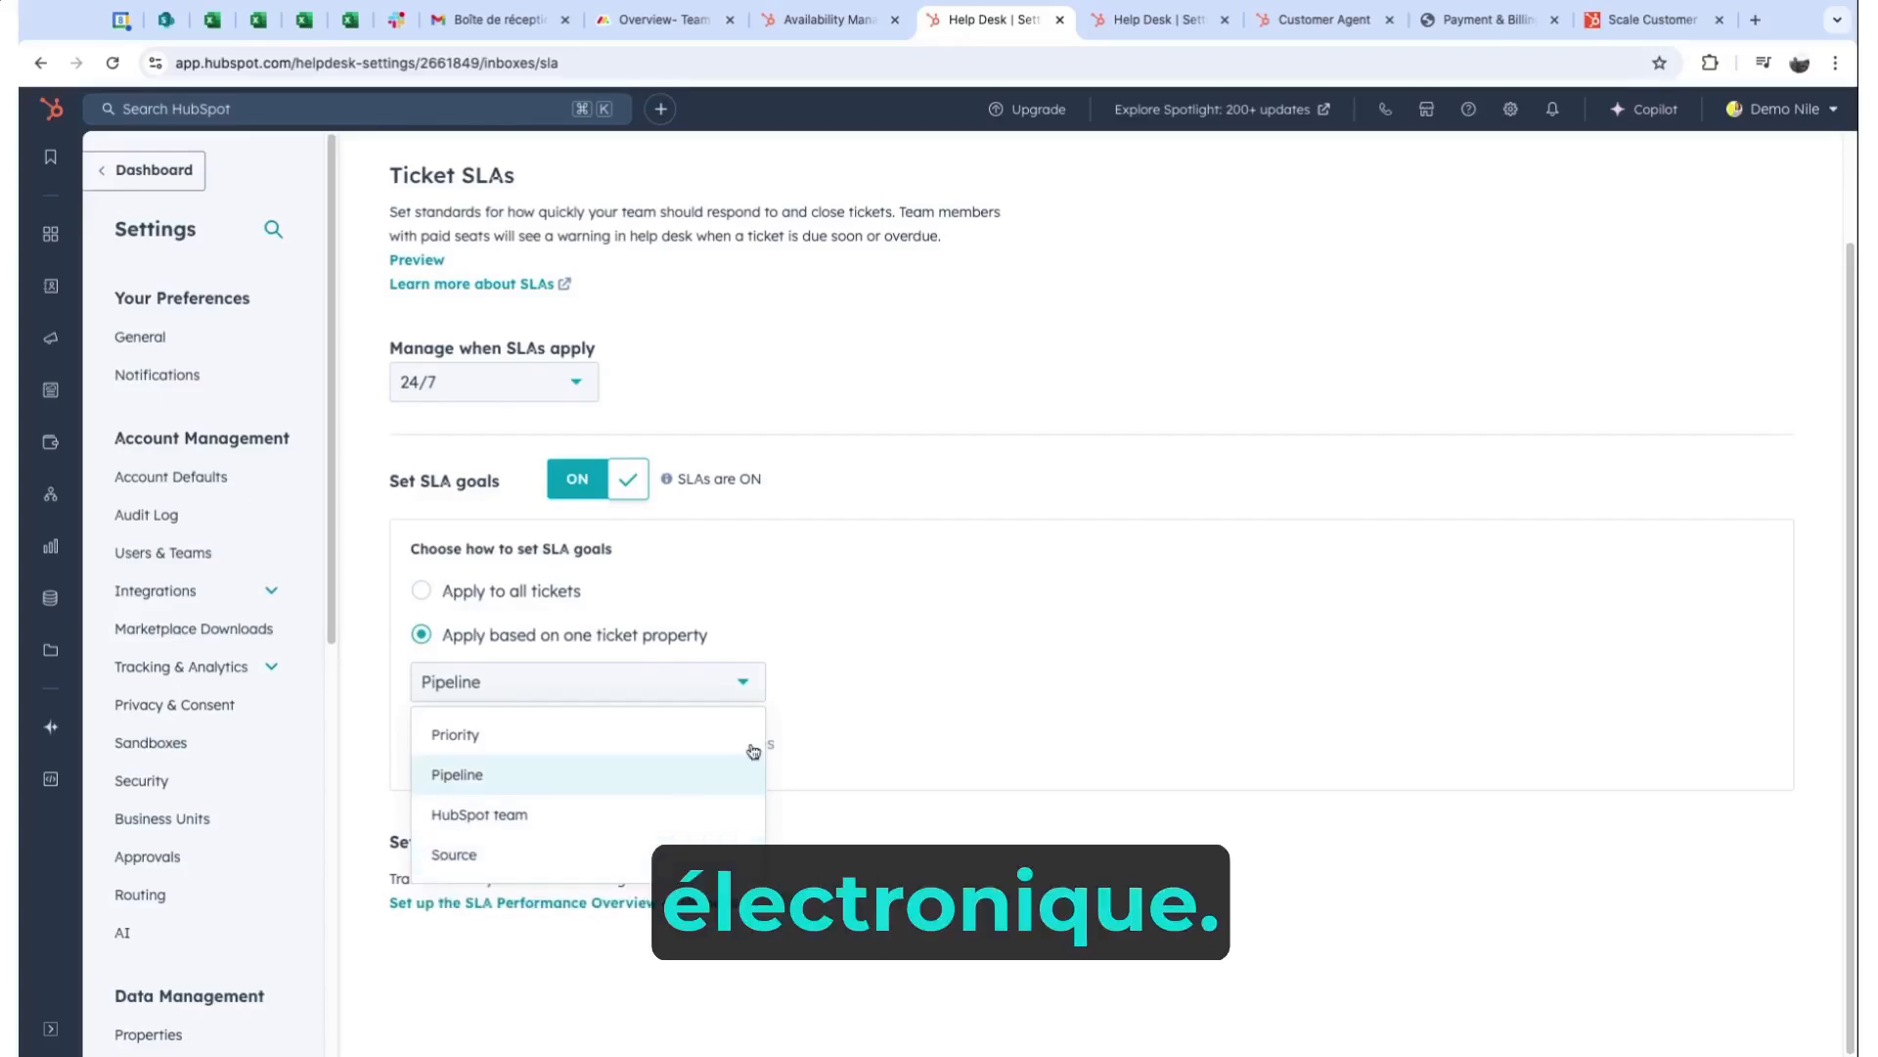
click(749, 774)
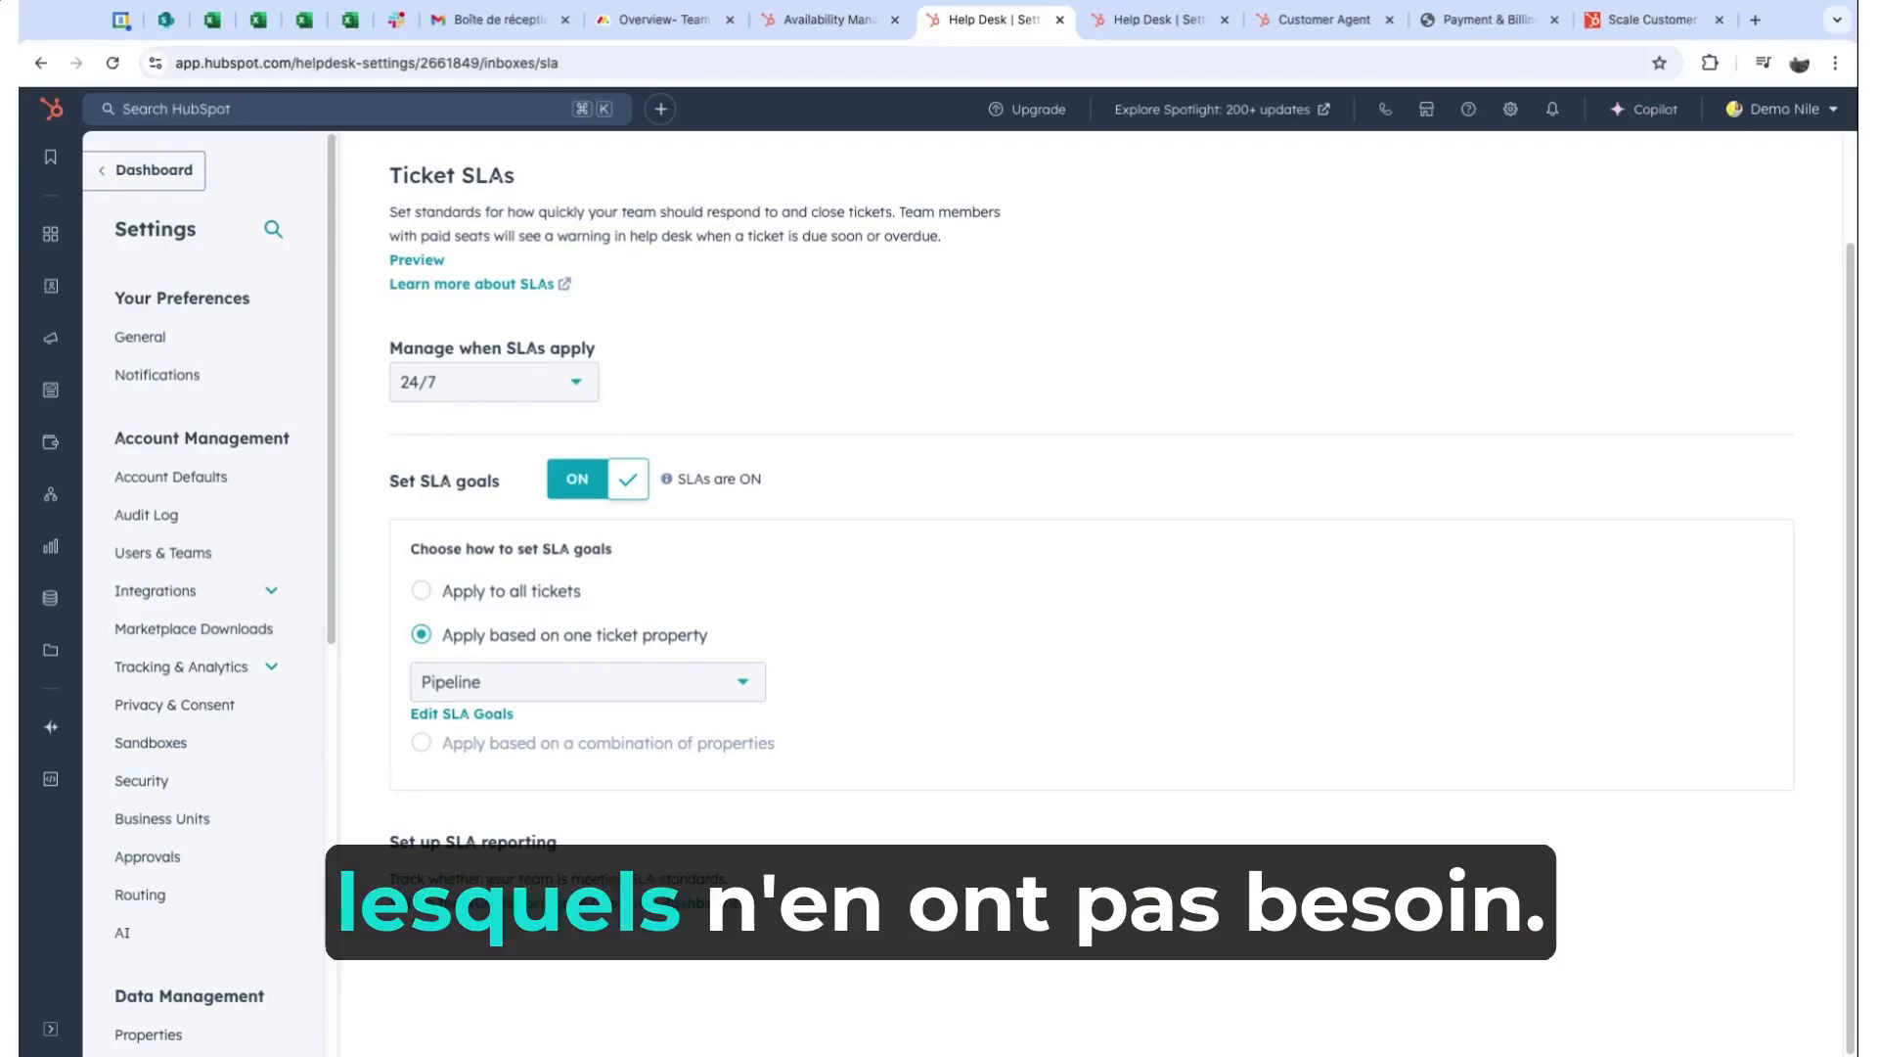
Try a 120-hour time to close for the Démo Lahyer pipeline in the SLA goals, and discard the change.
click(466, 714)
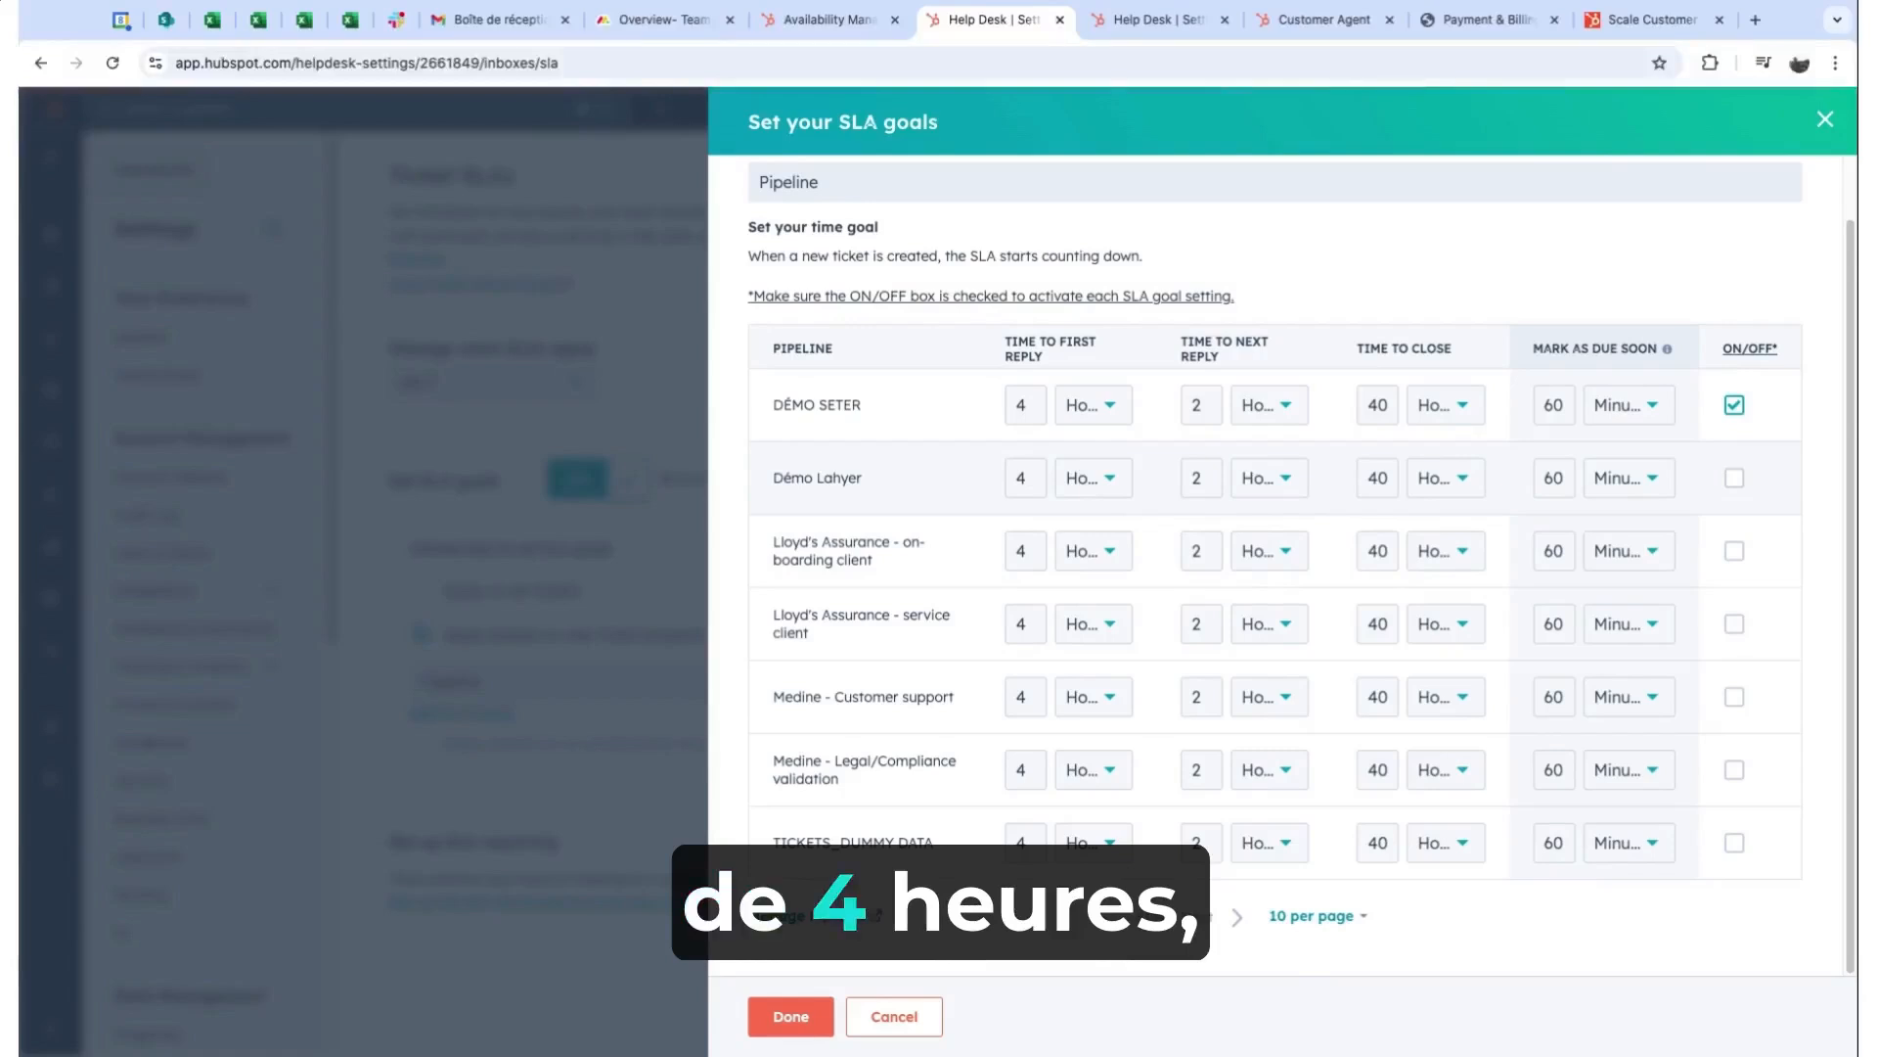
click(1387, 478)
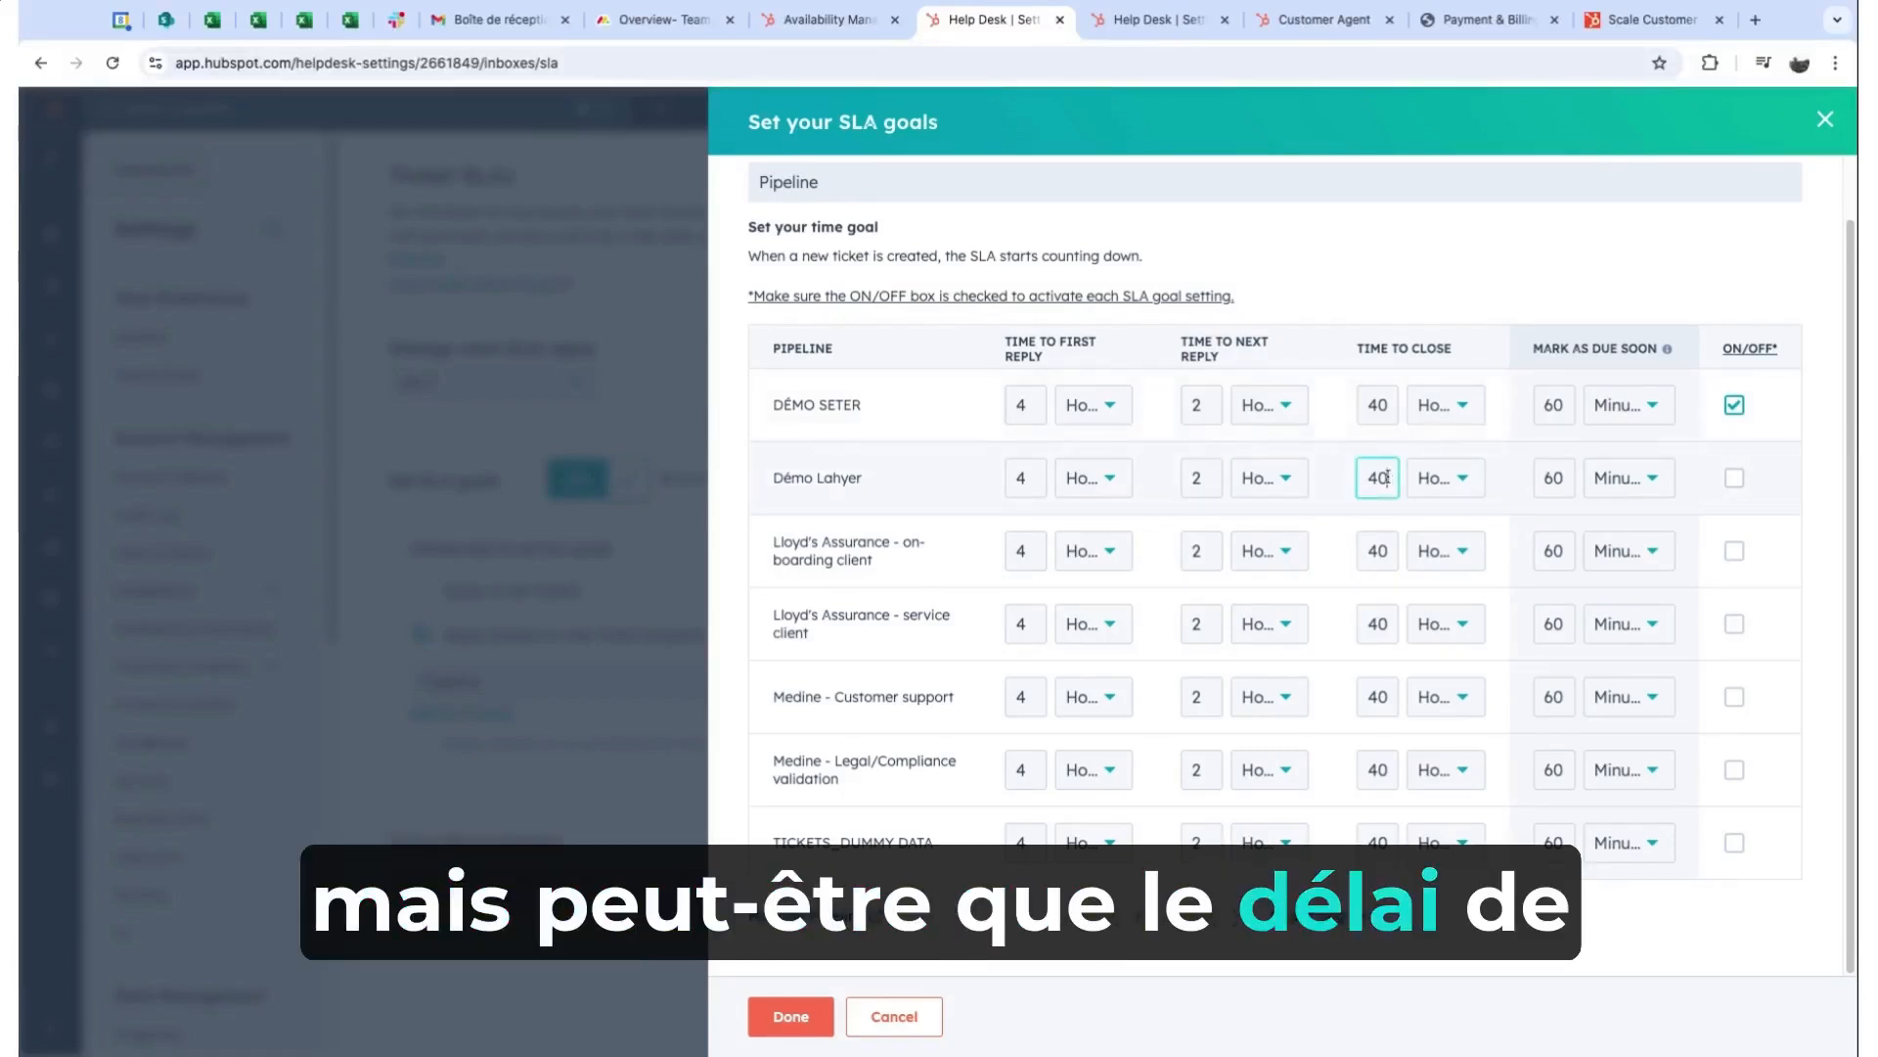
double_click(1387, 478)
text(120)
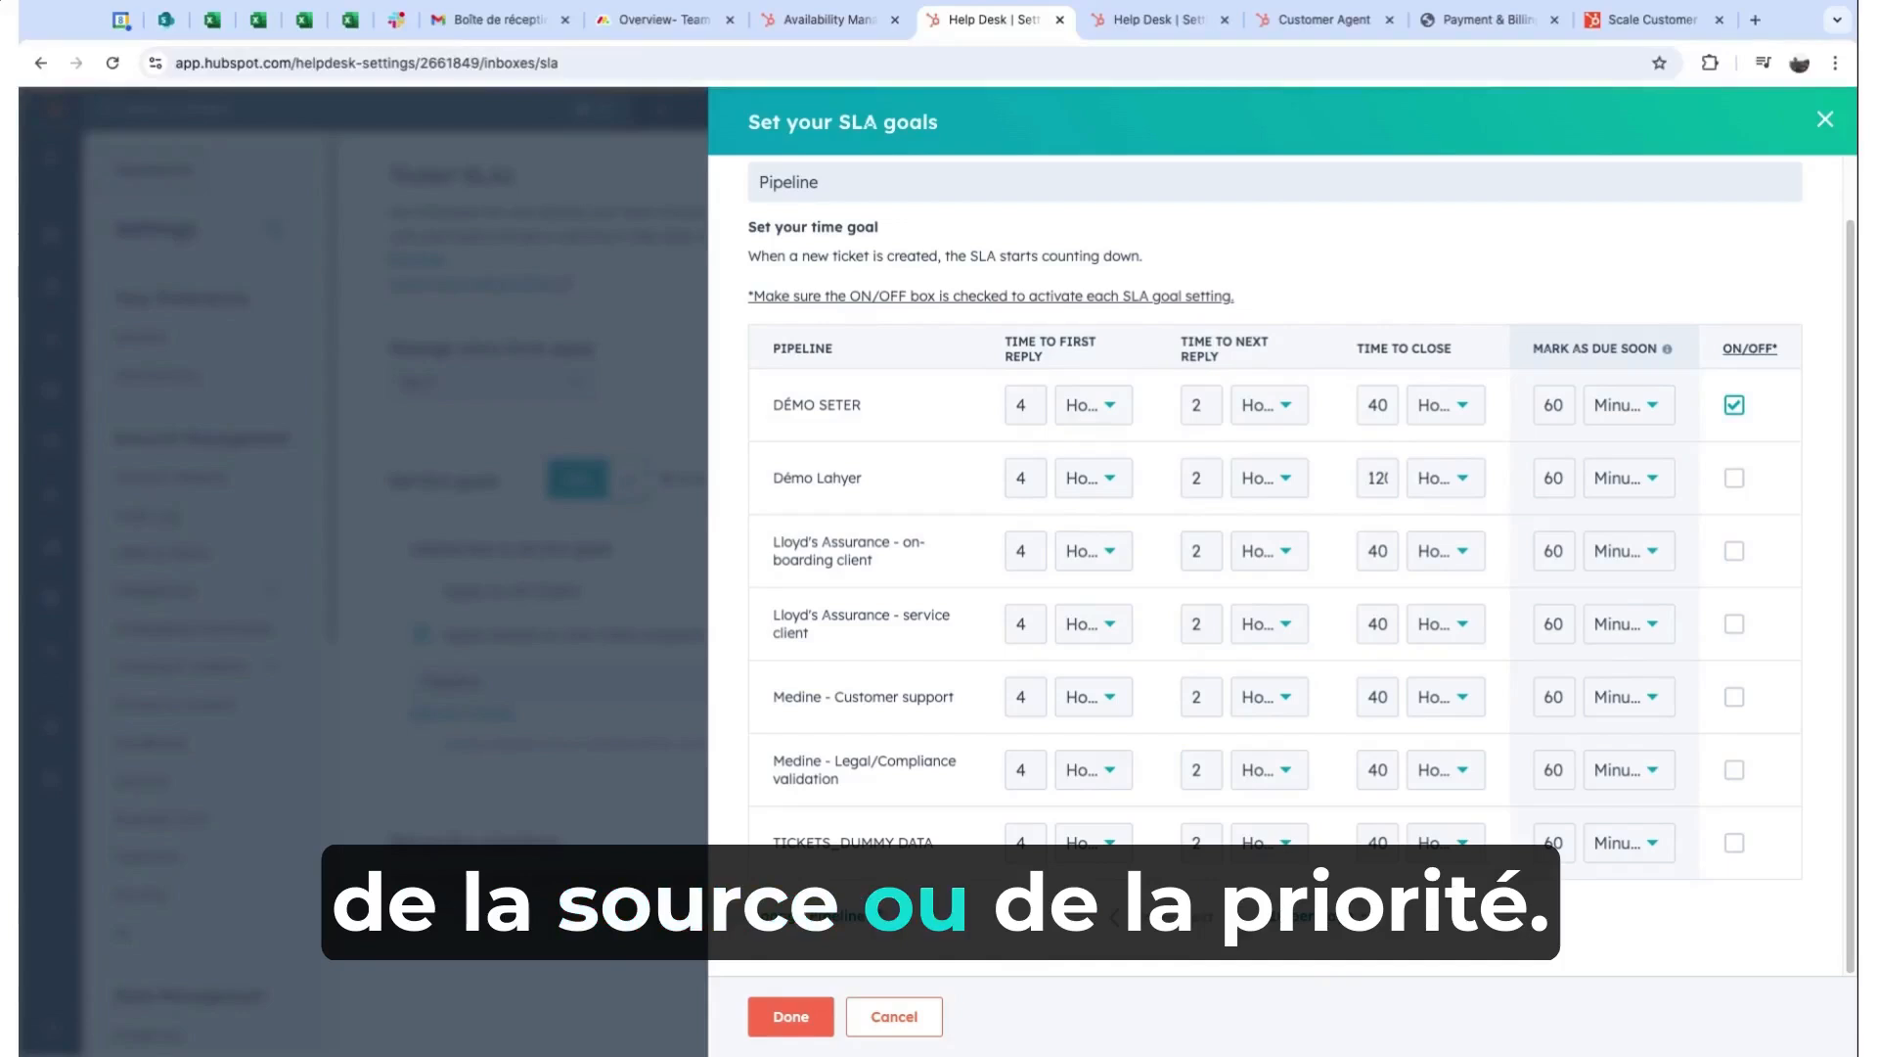
click(893, 1018)
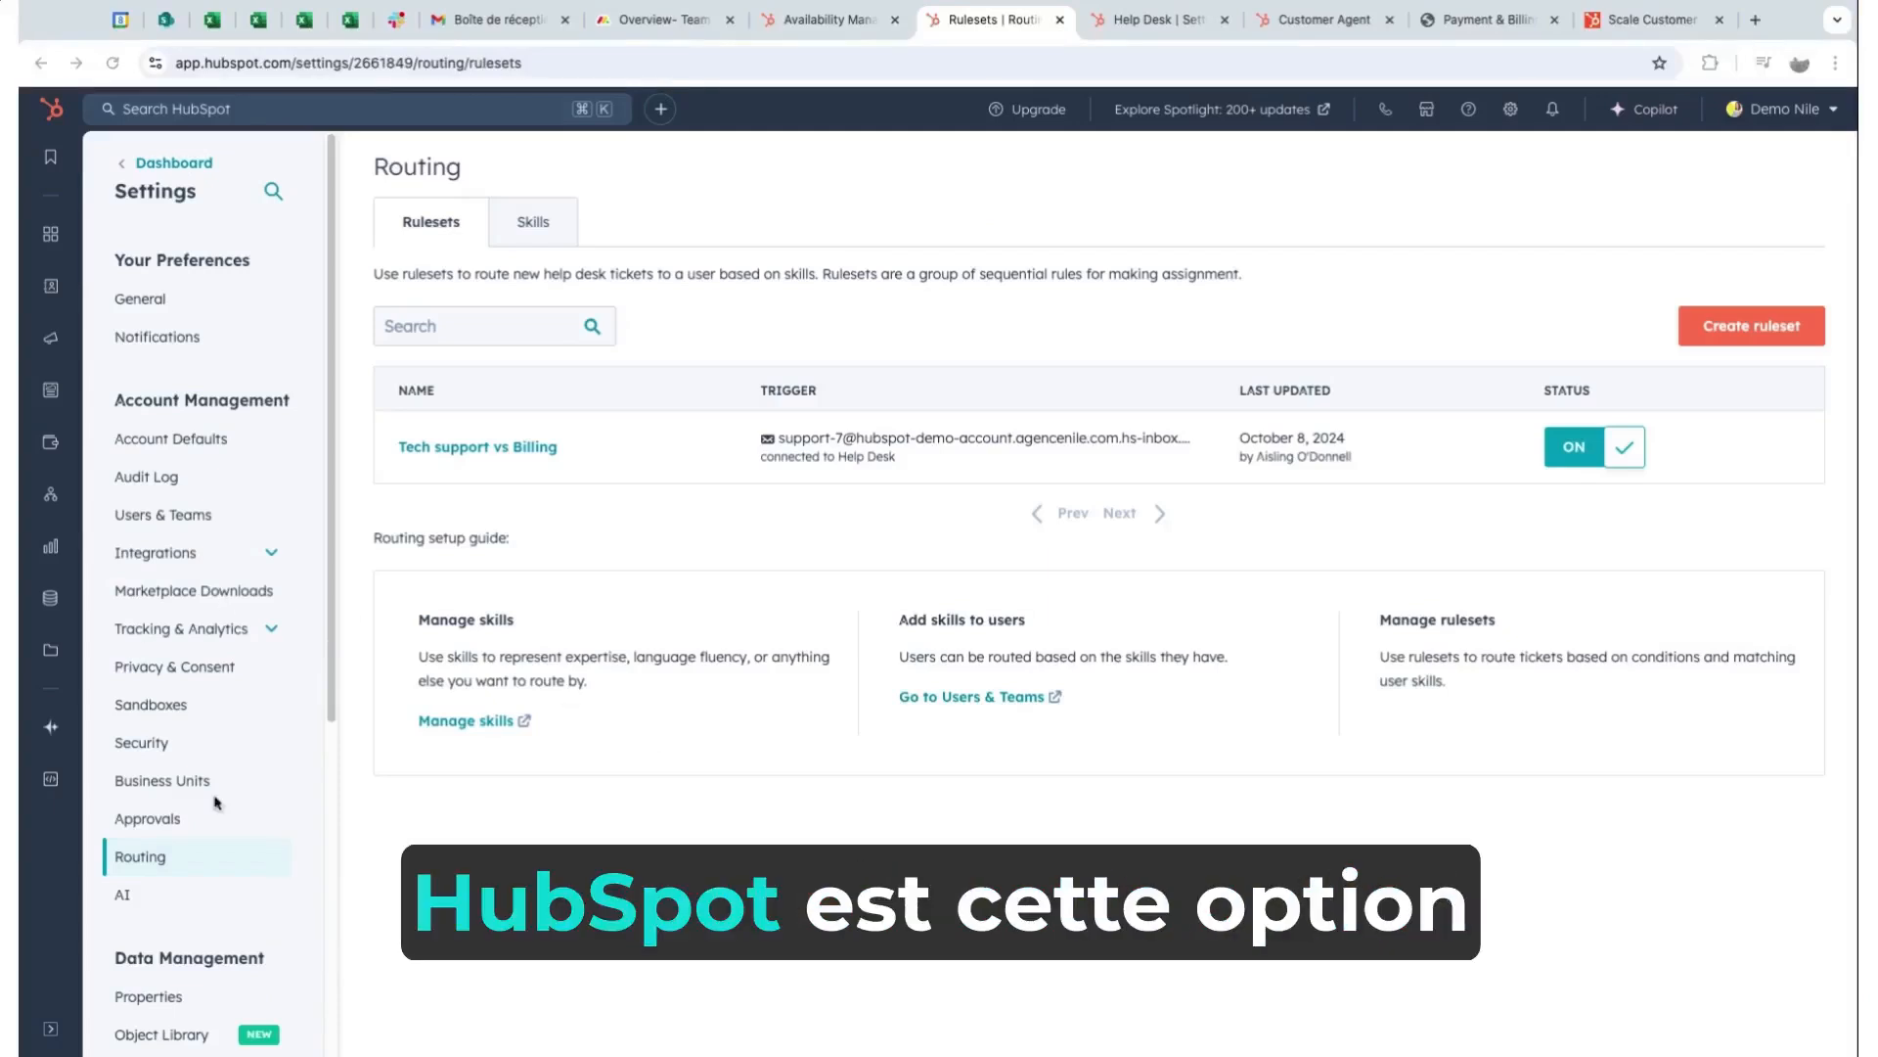
Open the Tech support vs Billing routing ruleset and examine its Technical tickets and Admin team rules.
click(164, 860)
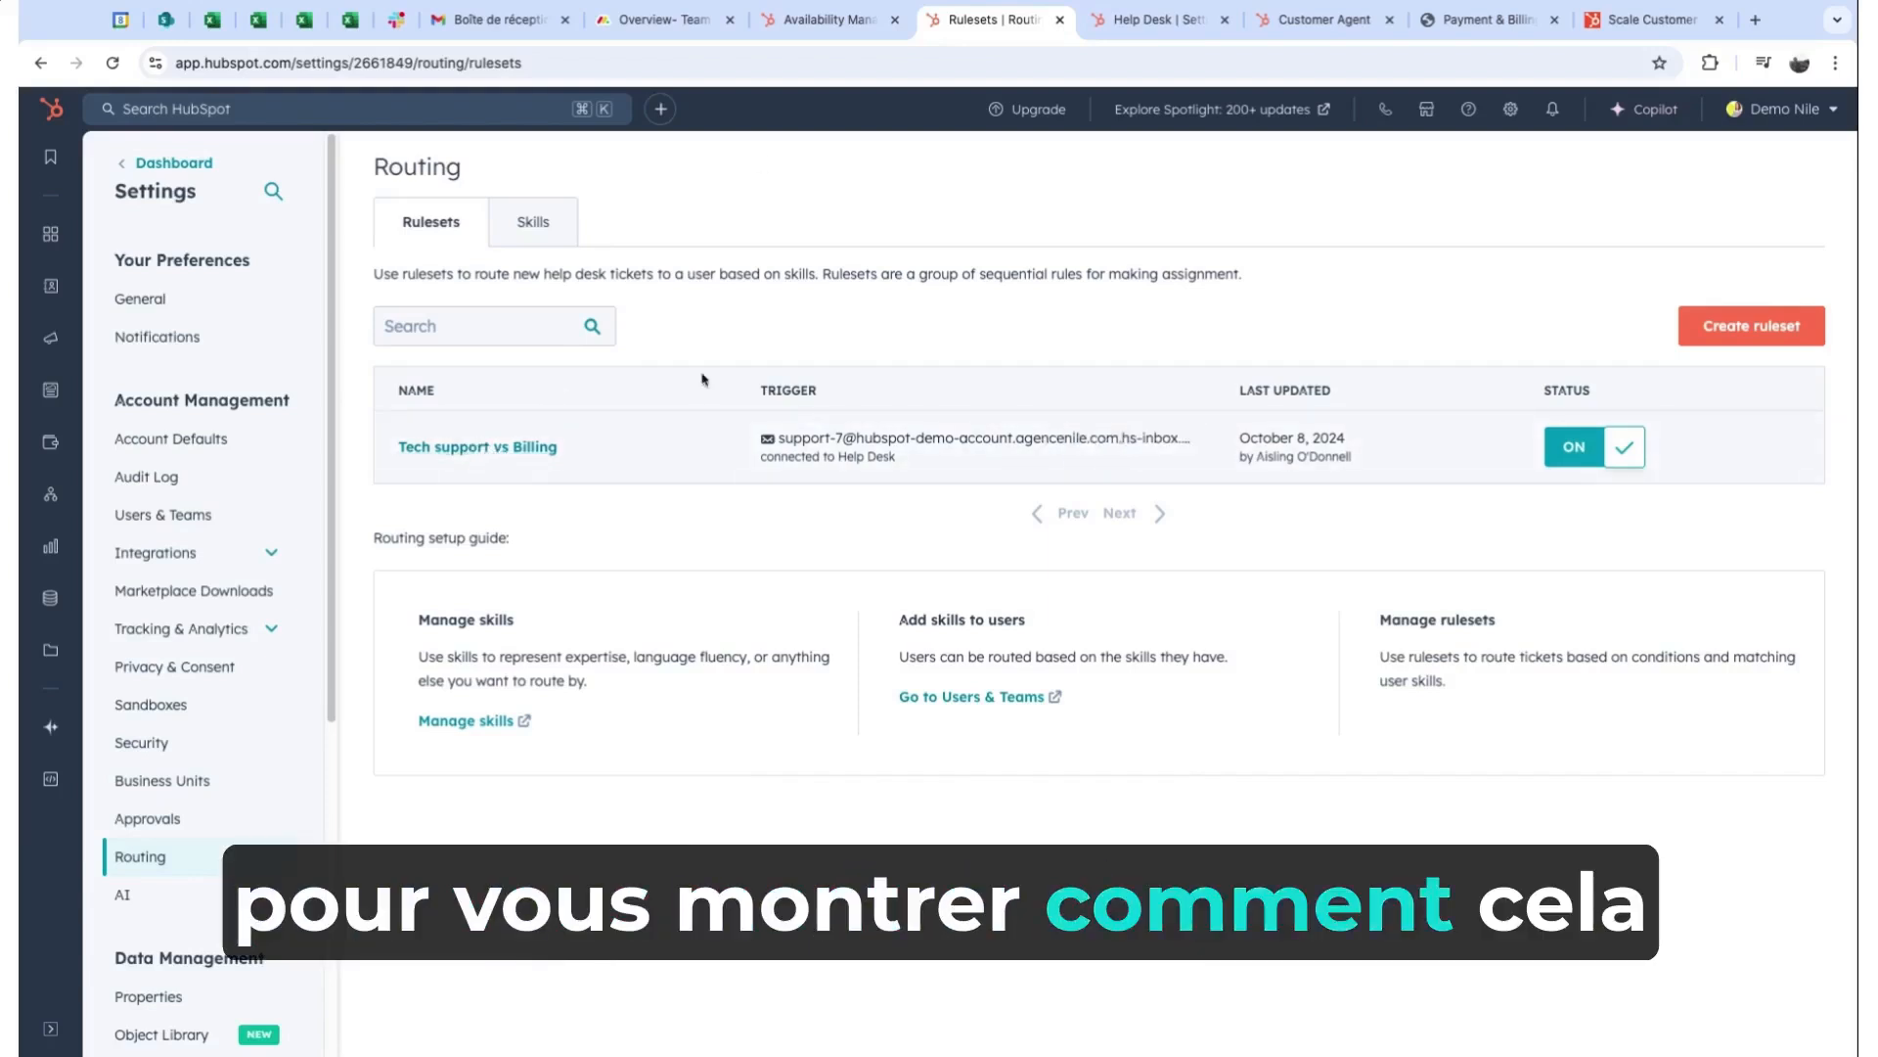
click(495, 447)
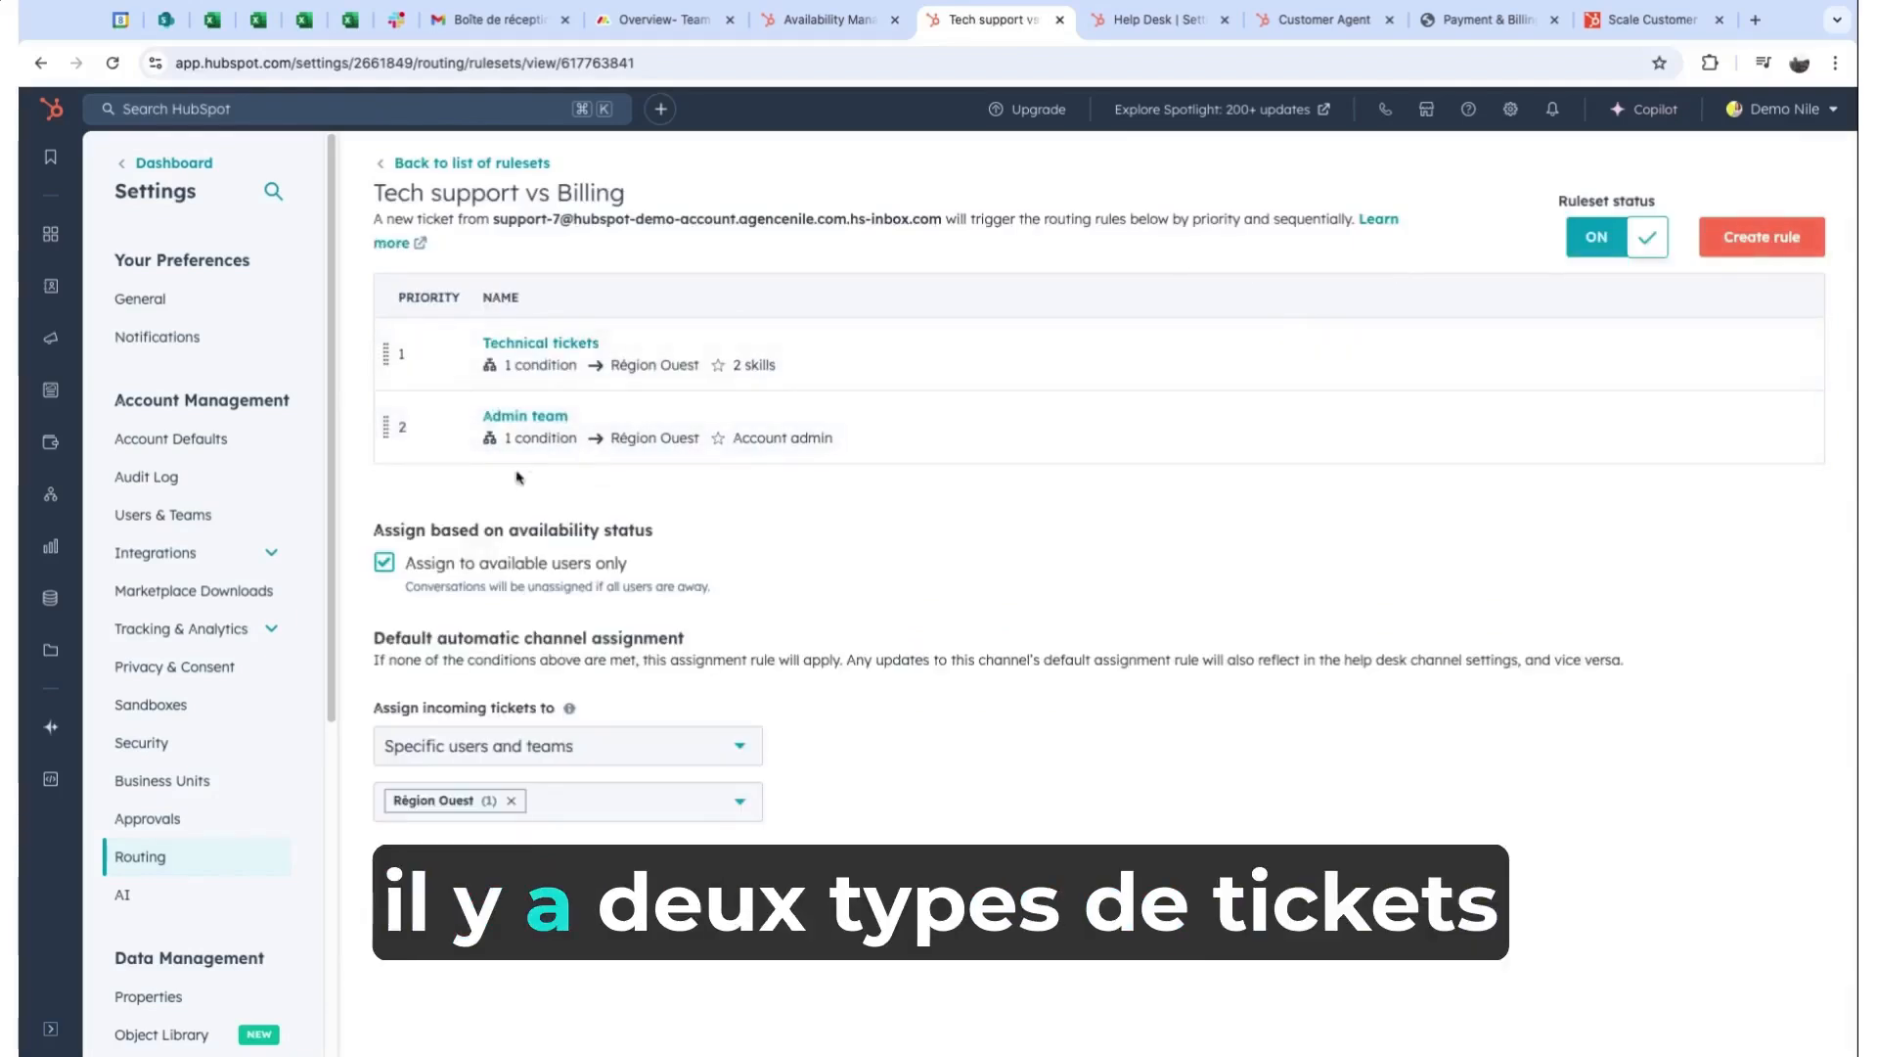
click(533, 348)
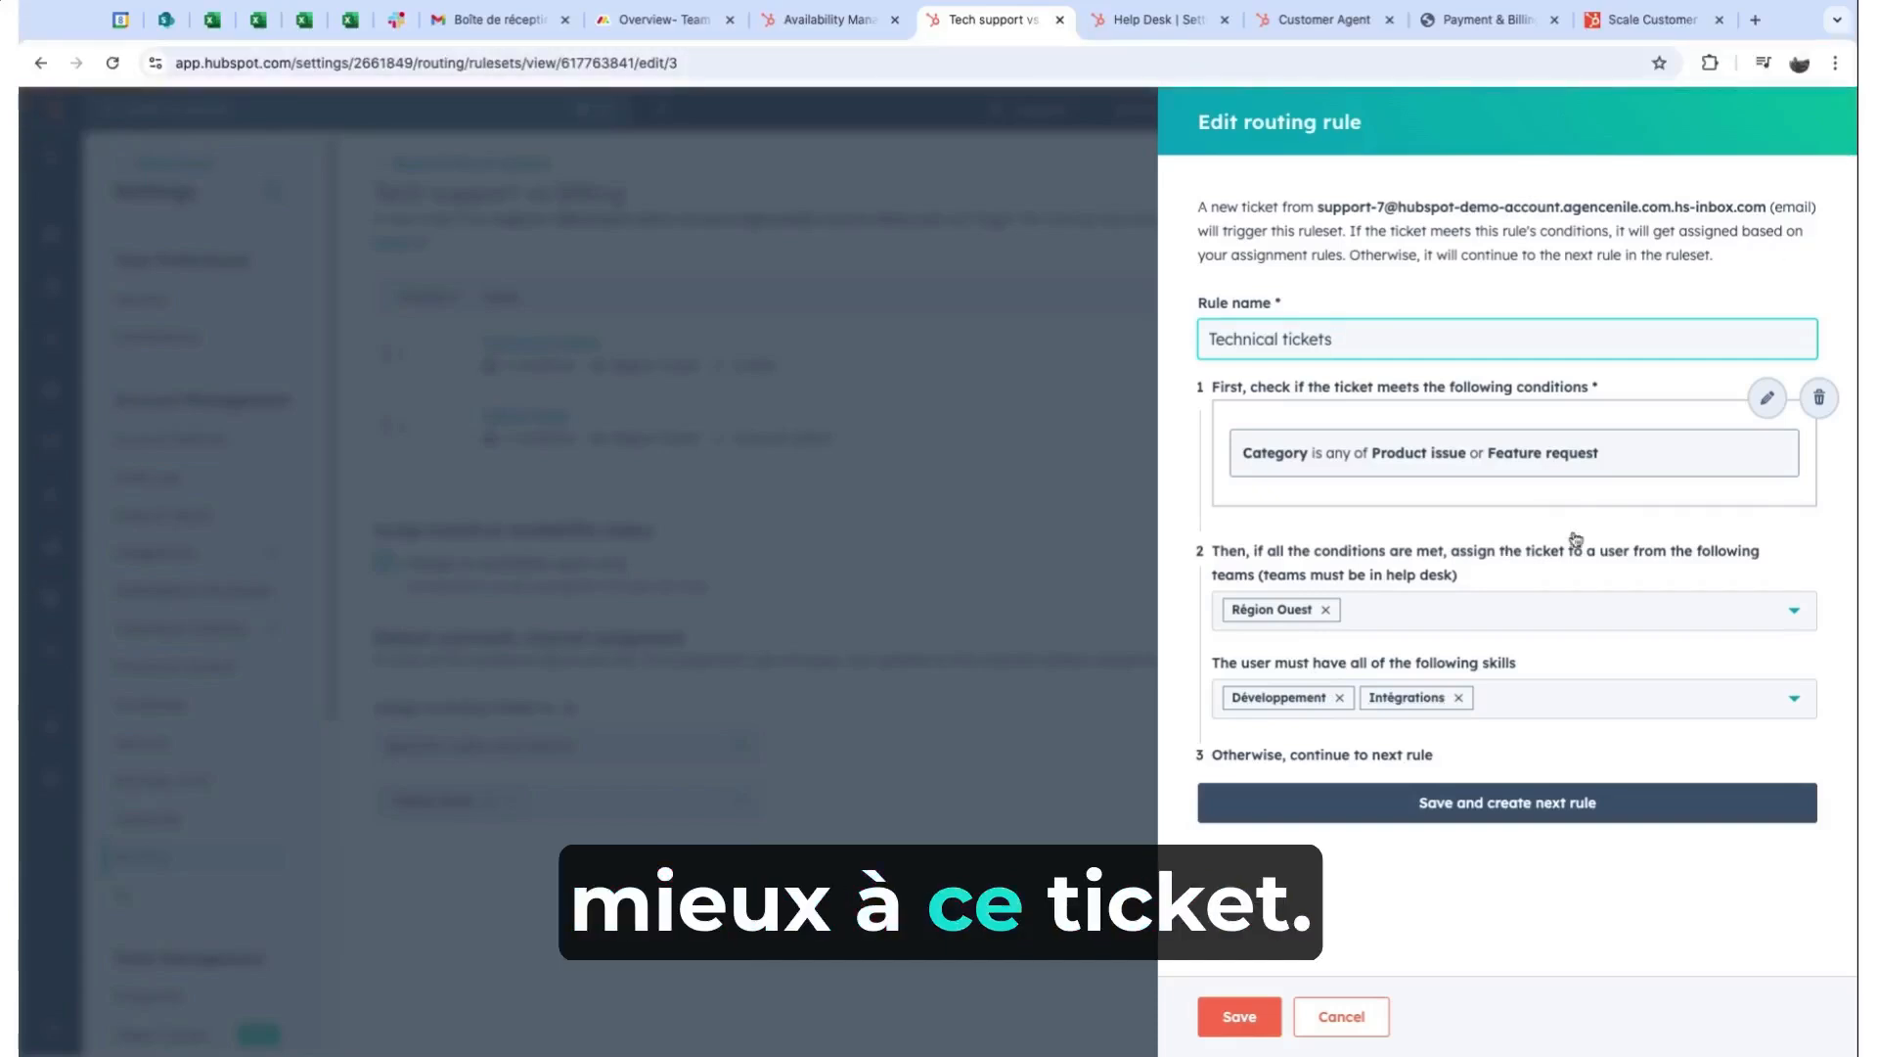
click(1345, 1016)
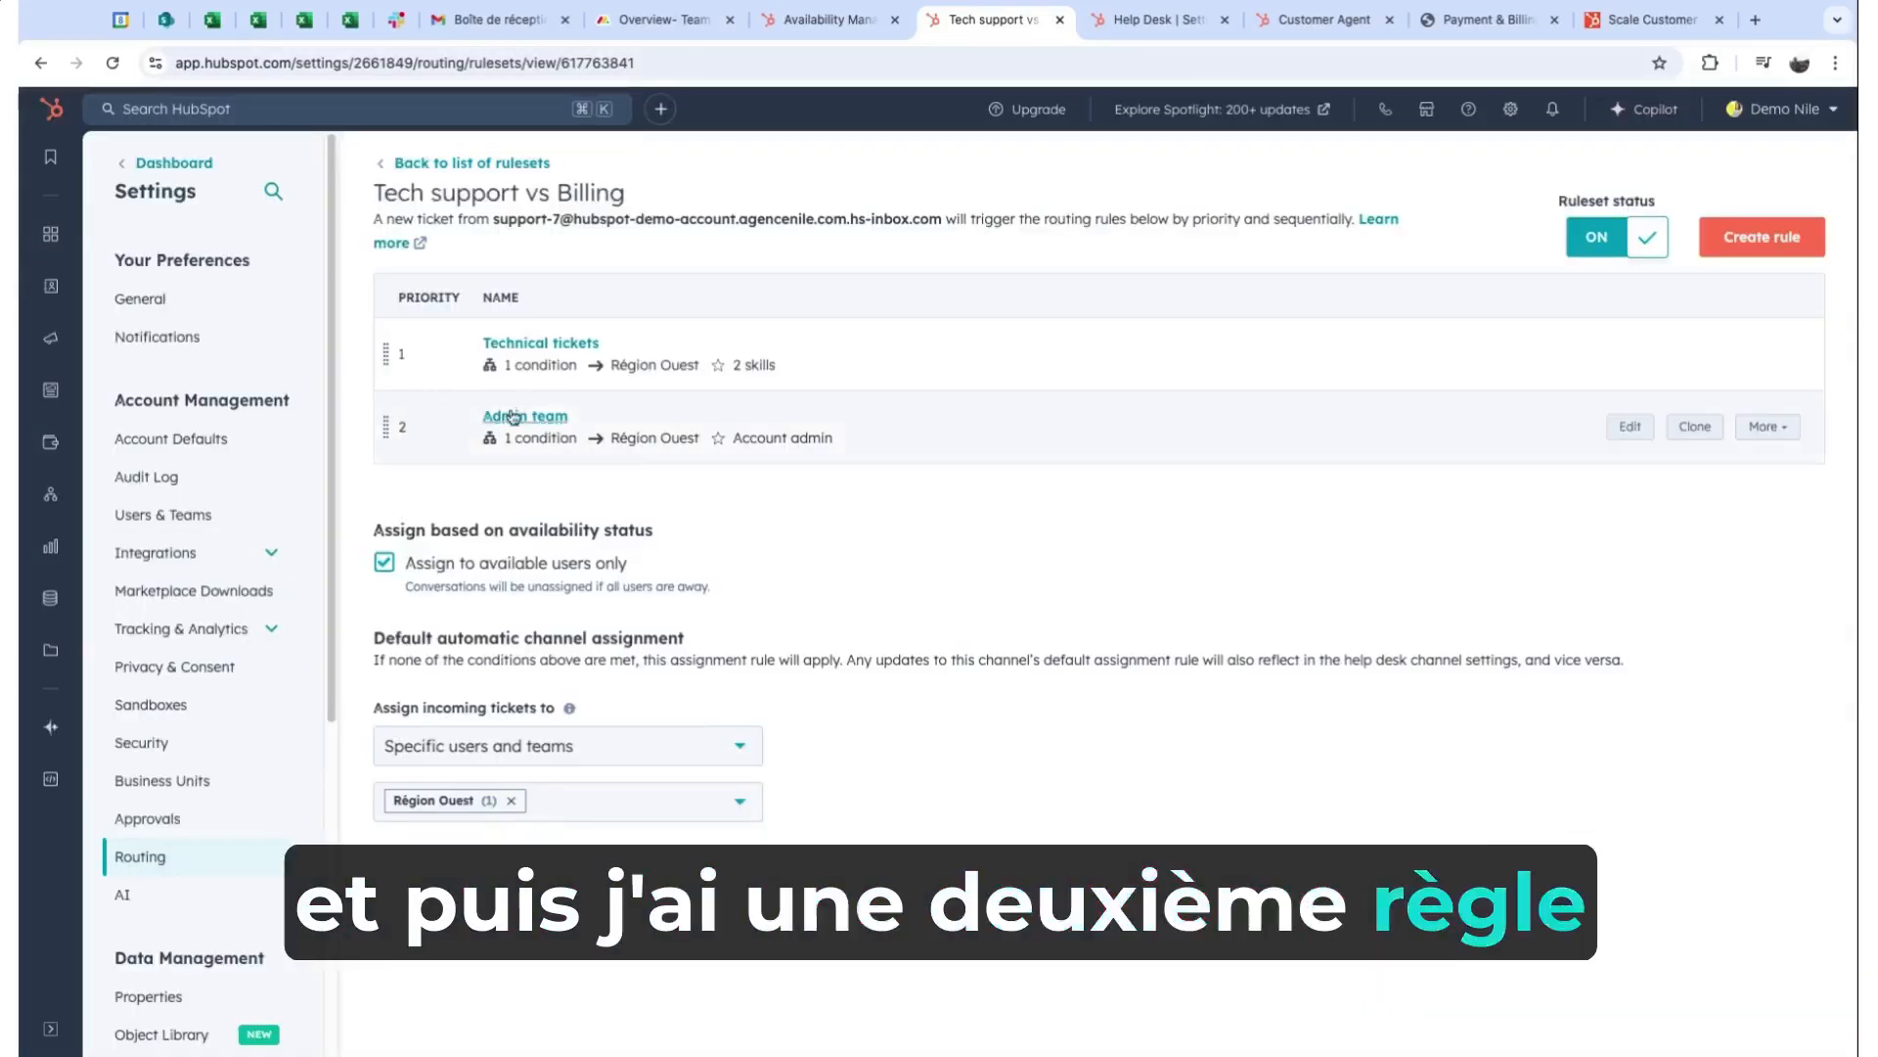
click(513, 417)
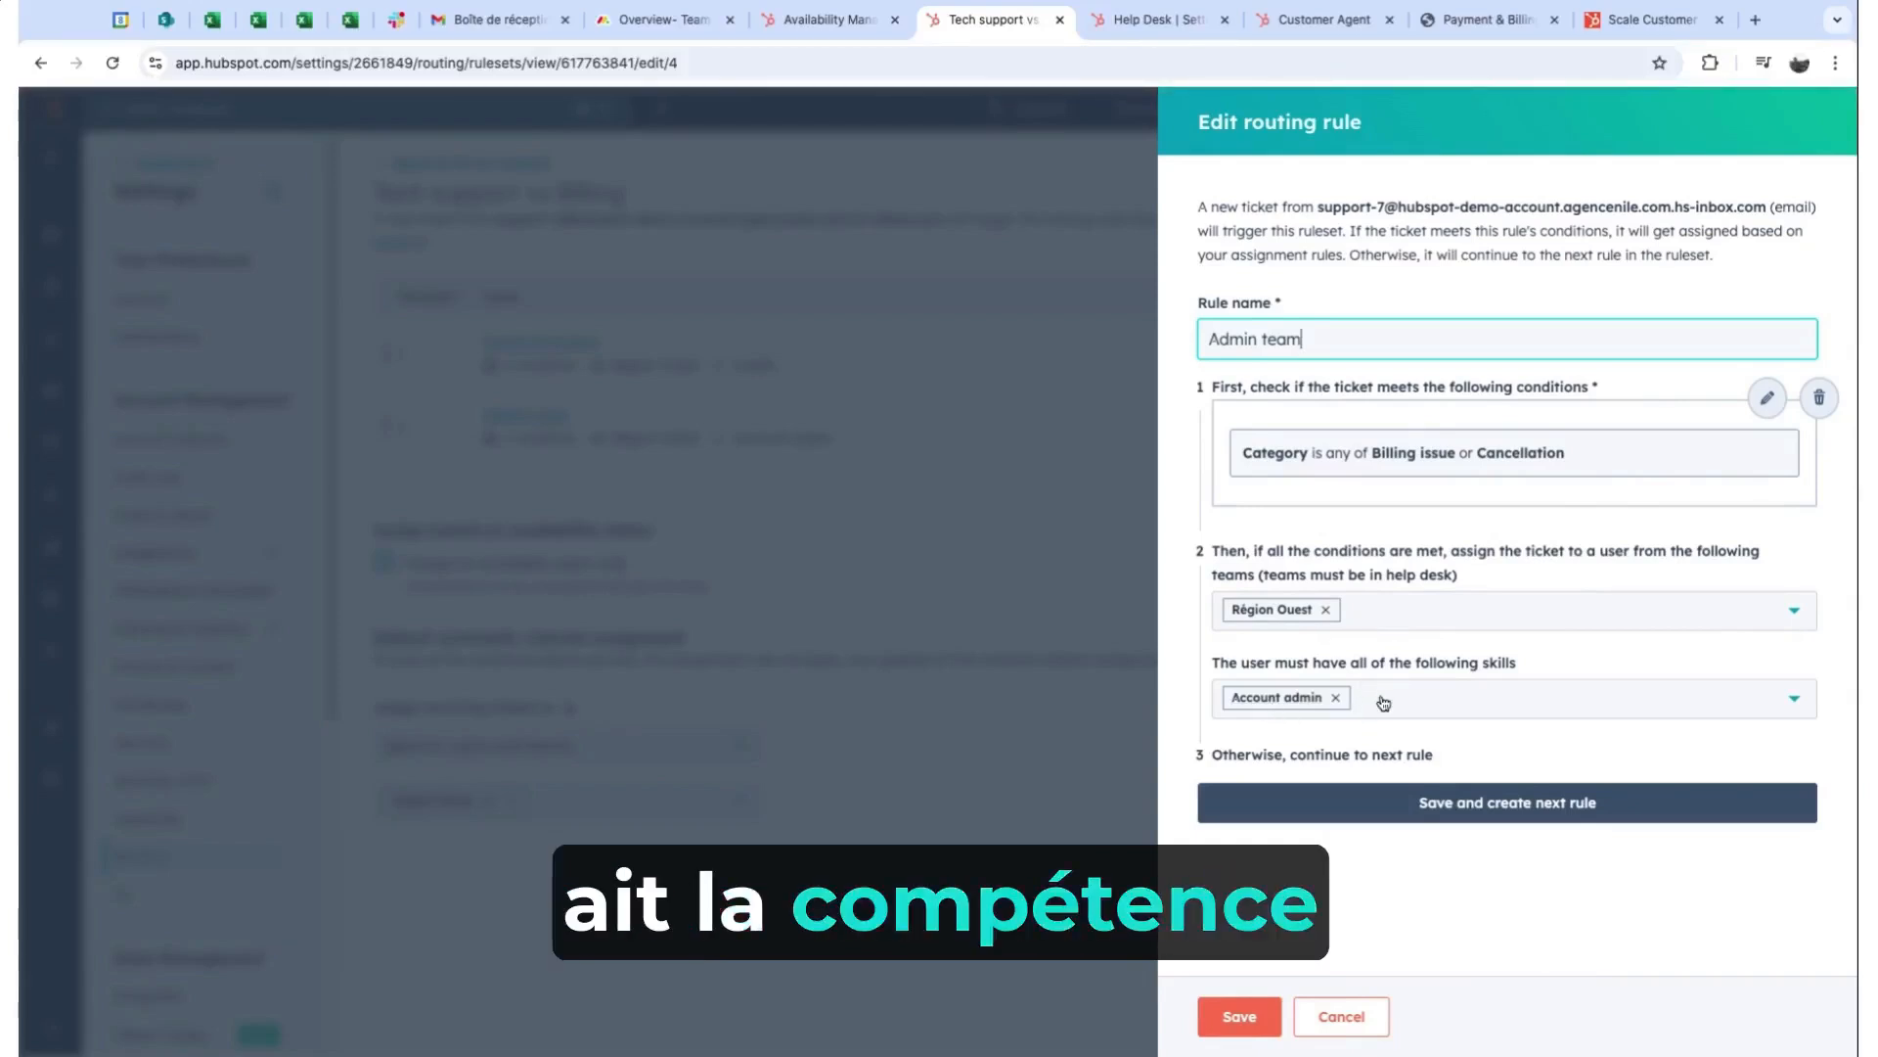
Close the Admin team rule without changes and start a new routing rule named French tickets.
click(1355, 1018)
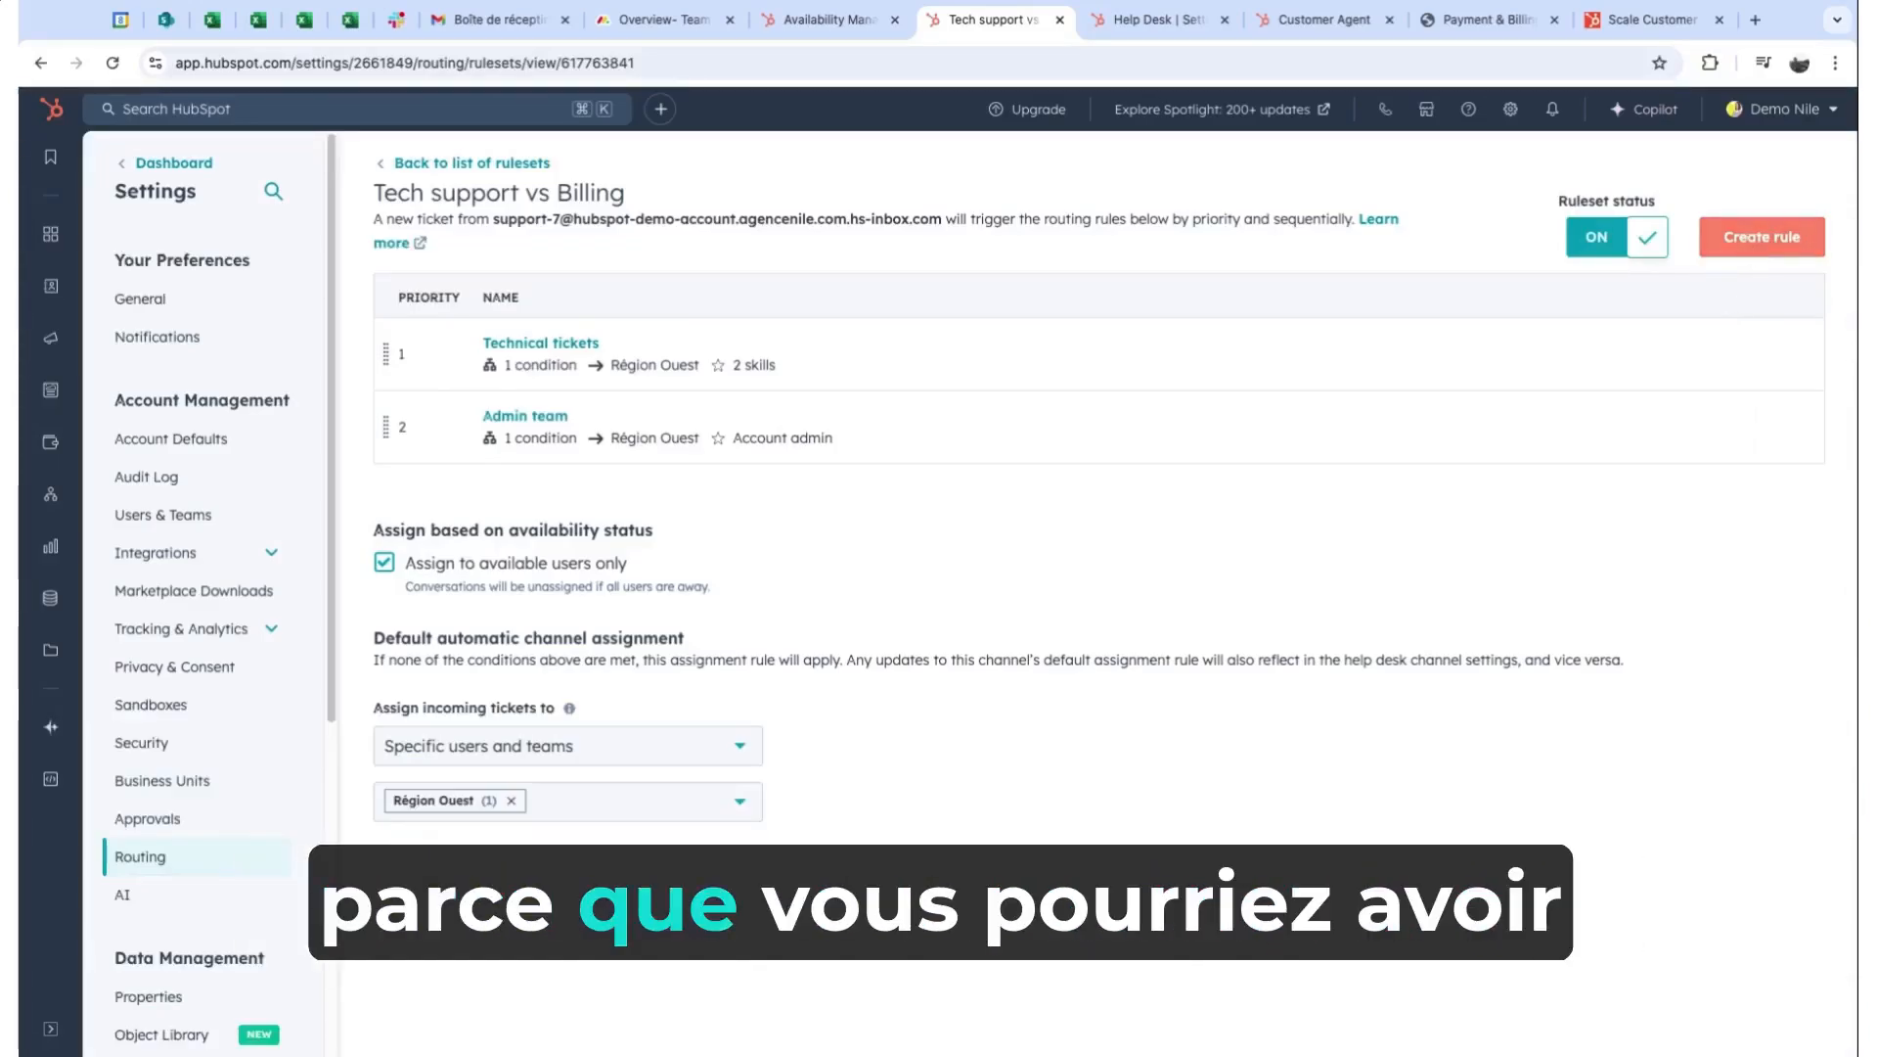
click(1756, 253)
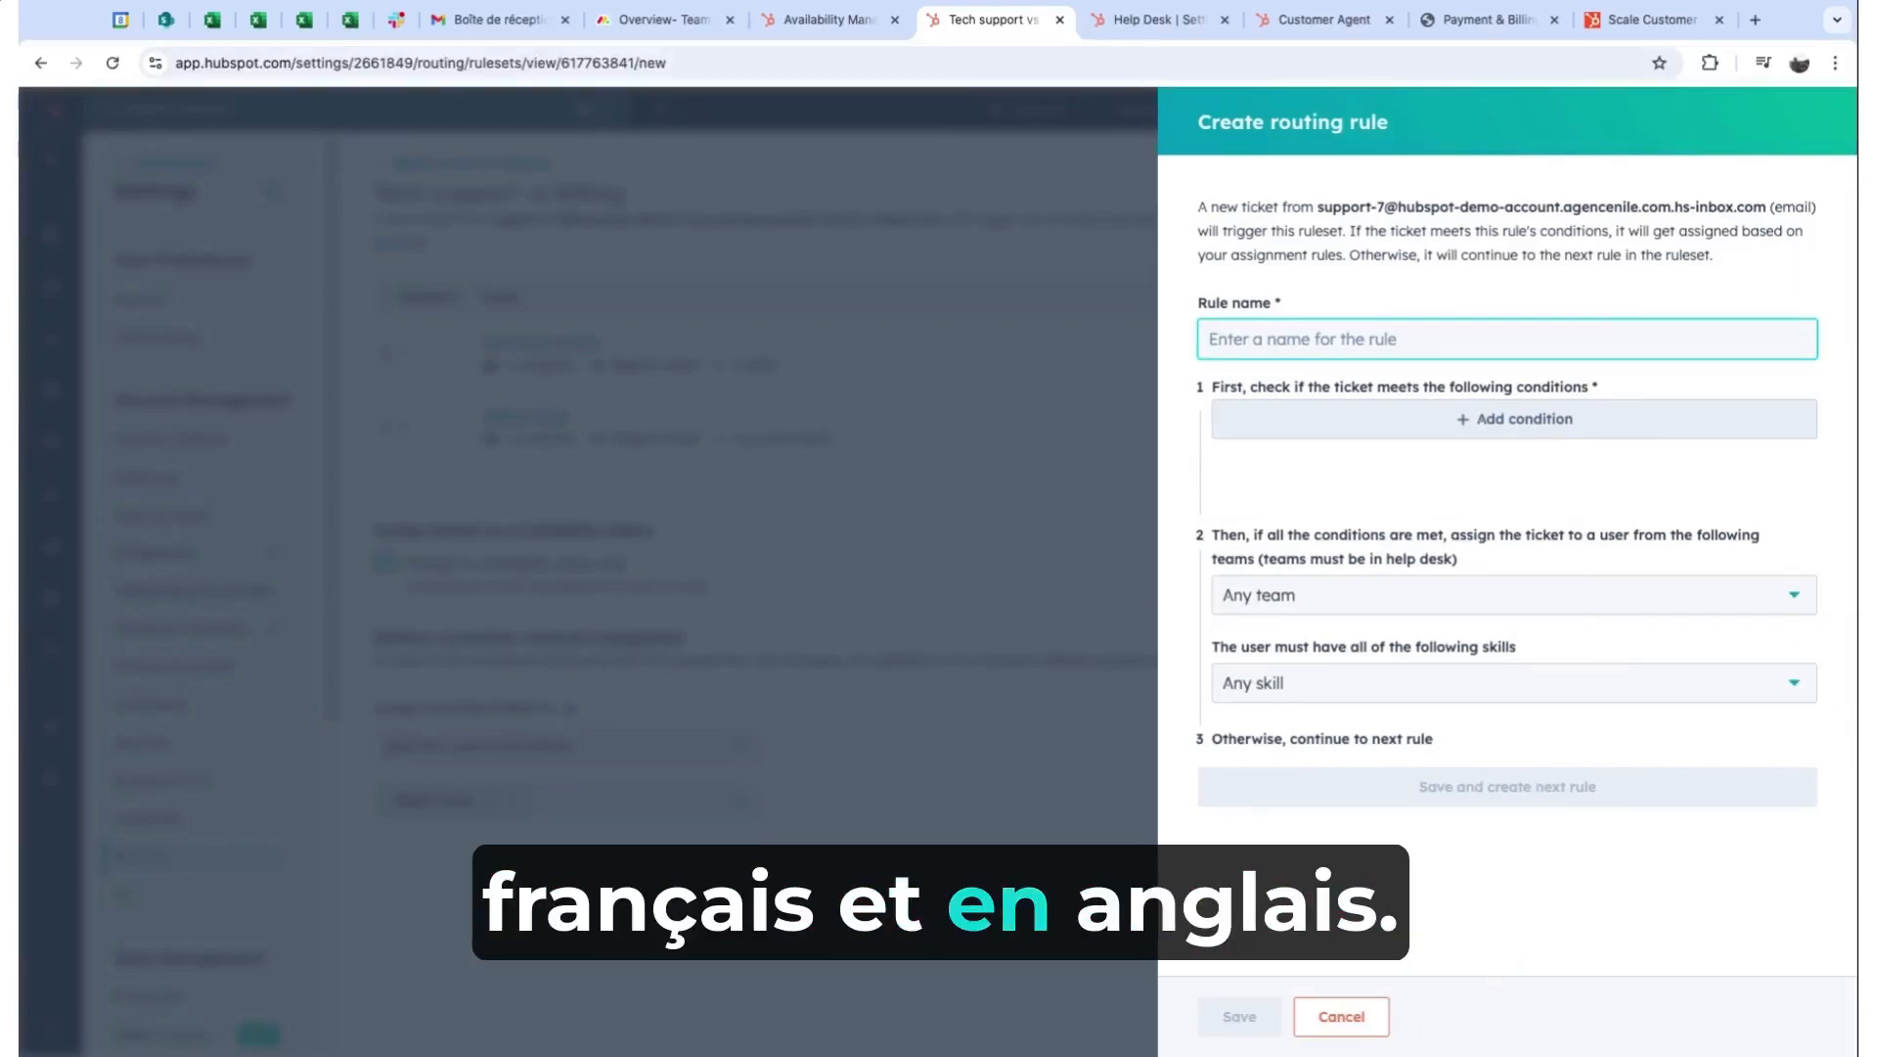
text(French tickets)
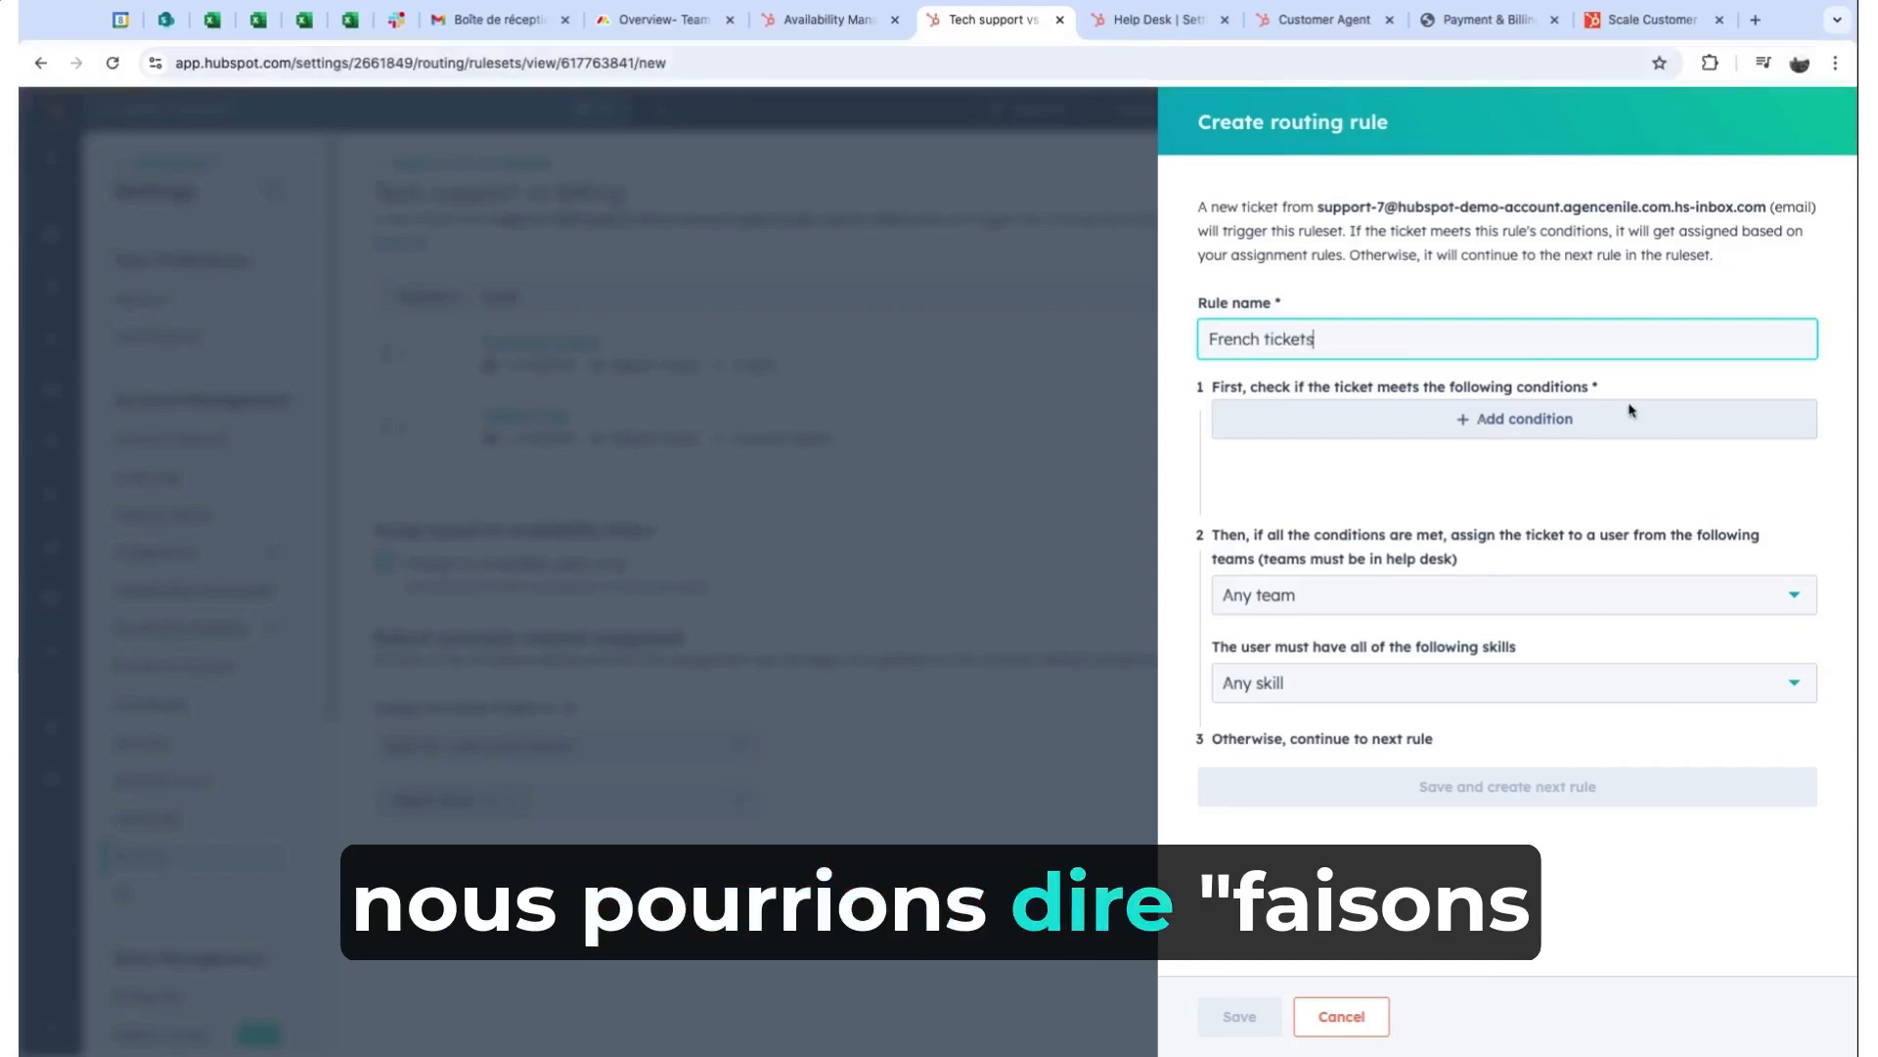
Add a condition to the French tickets rule that filters on the associated Contact object.
click(1498, 419)
click(1396, 350)
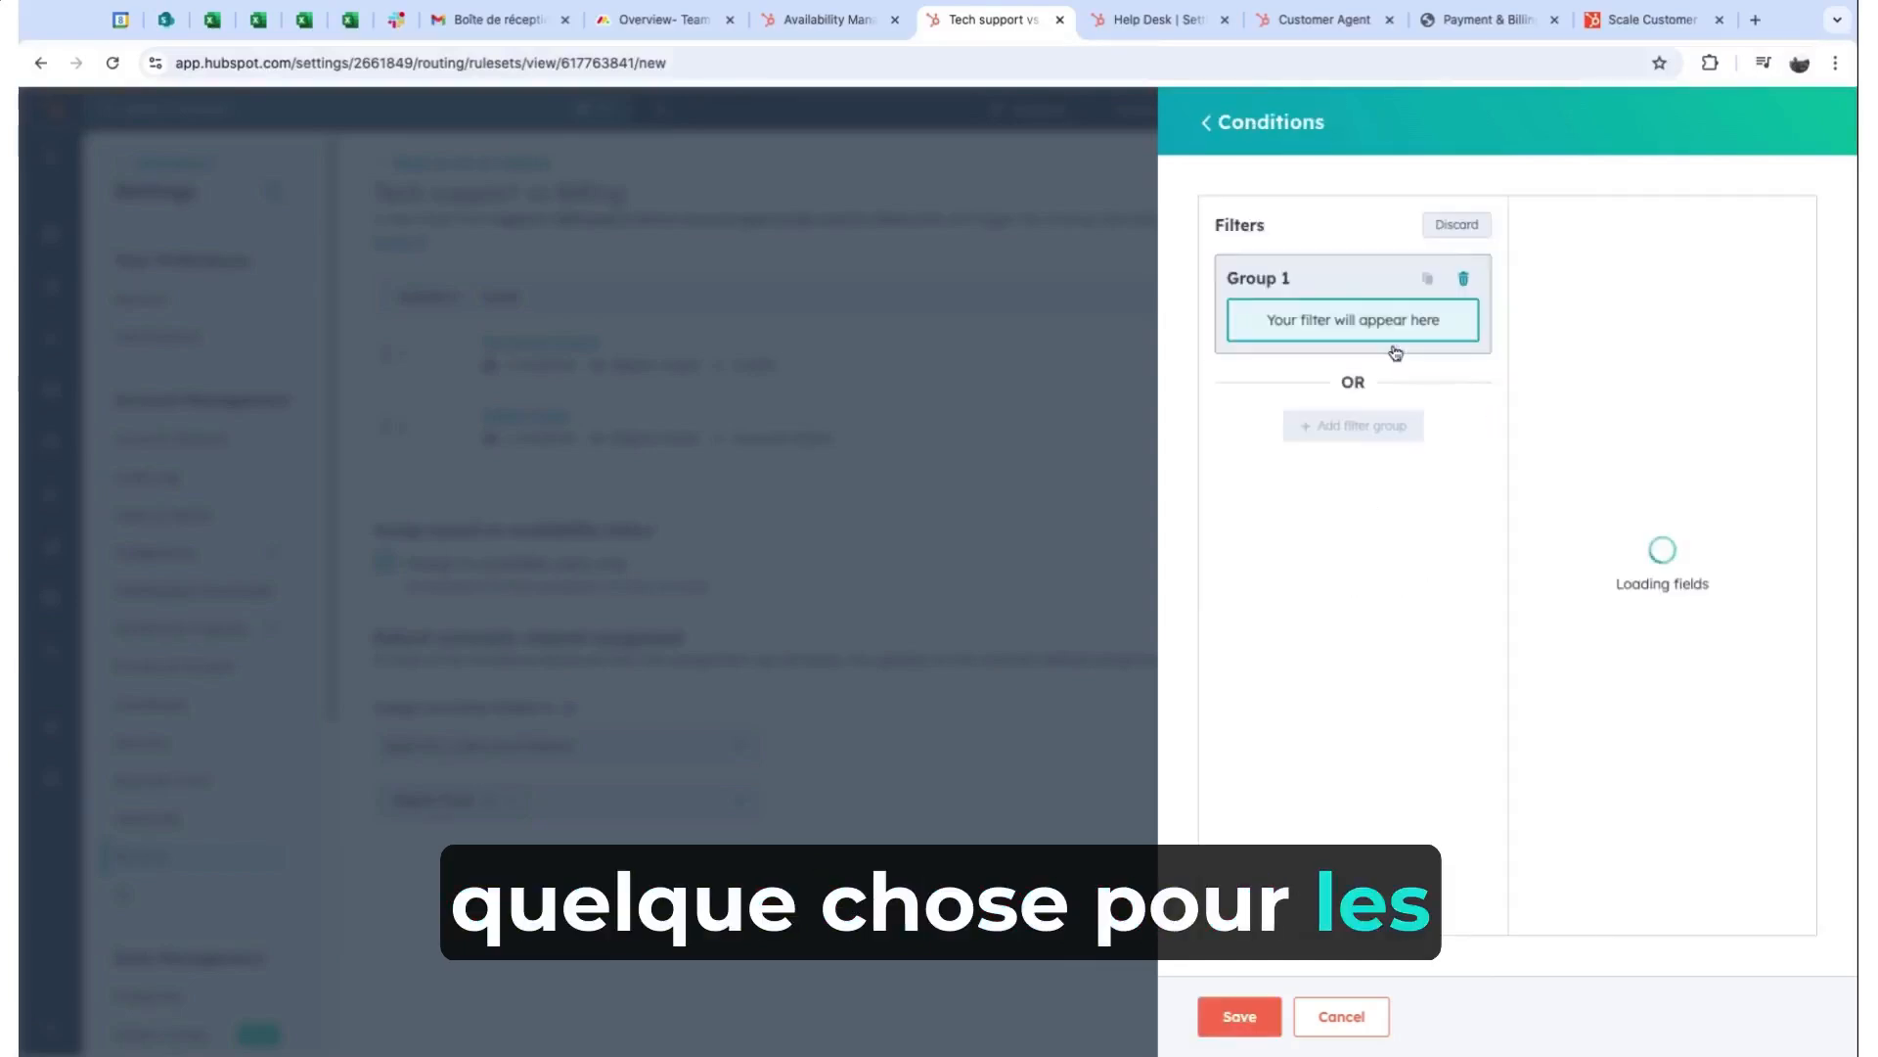
scroll(1645, 528, down, 1)
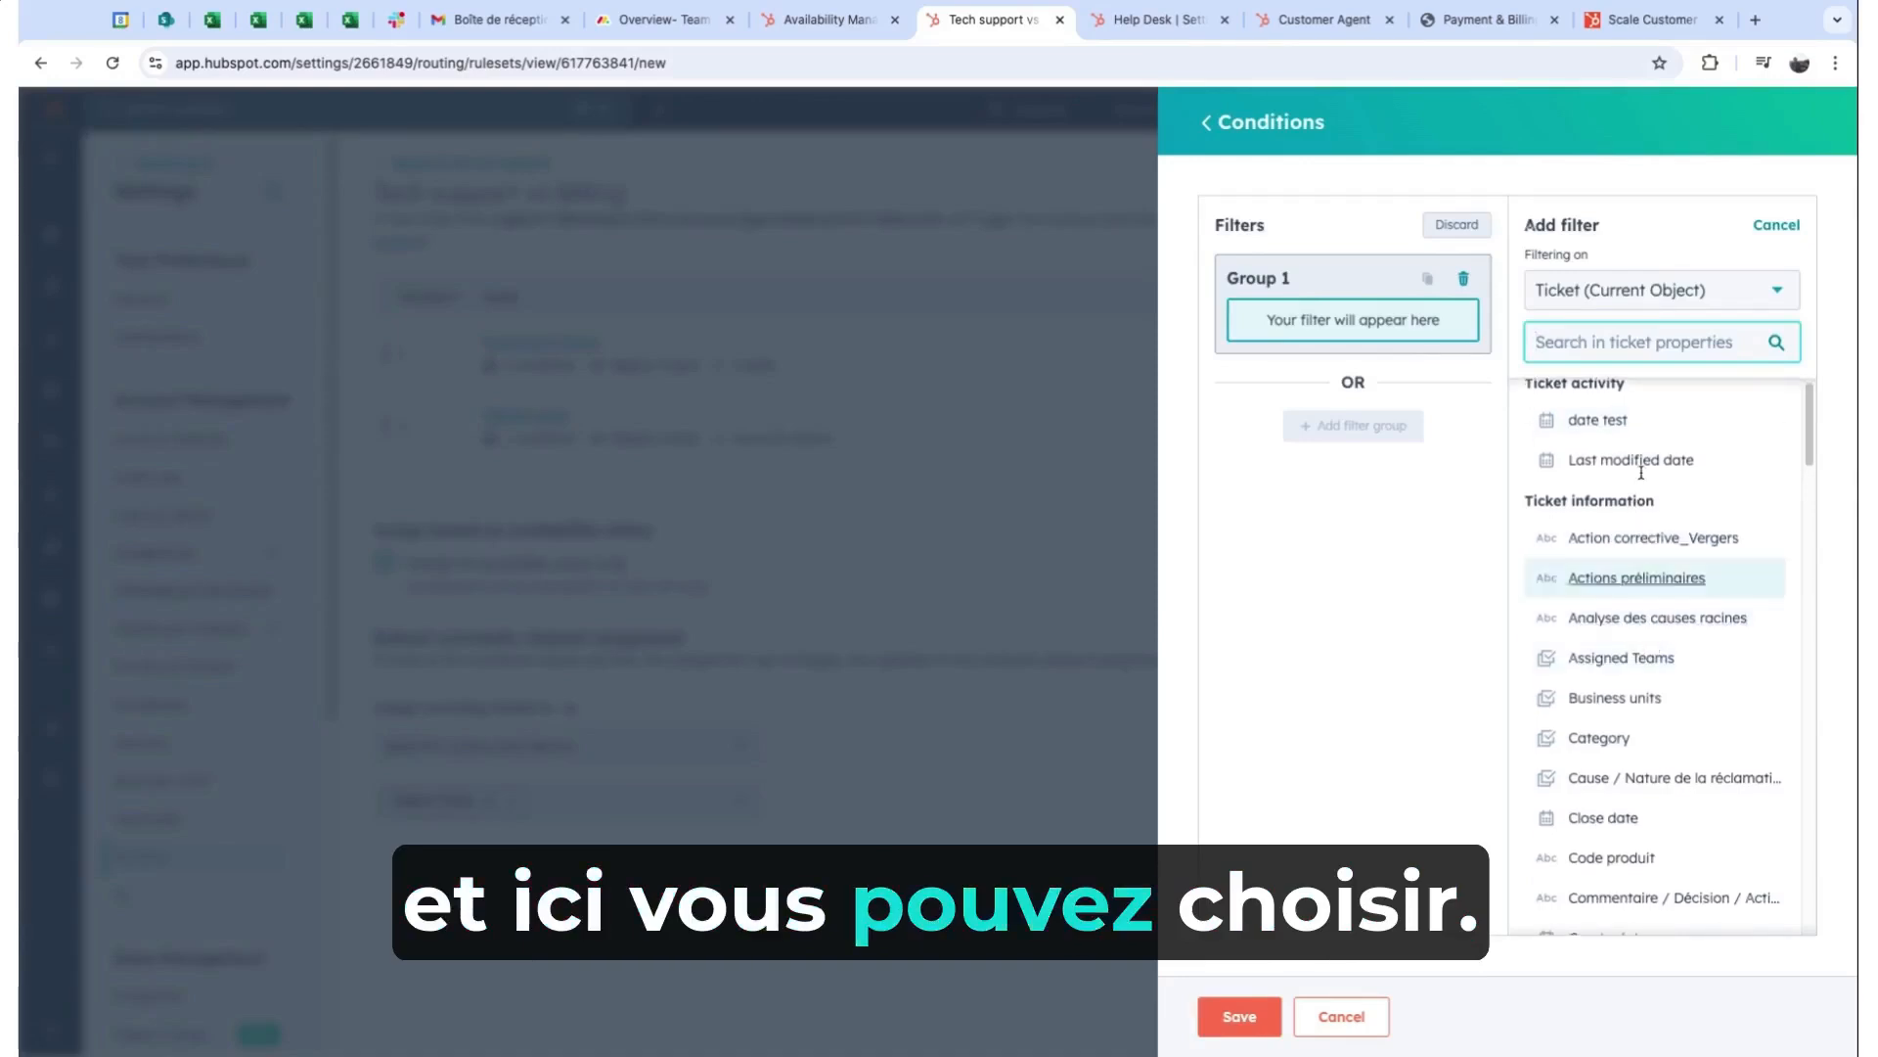
click(1624, 291)
scroll(1604, 458, down, 3)
scroll(1580, 461, up, 2)
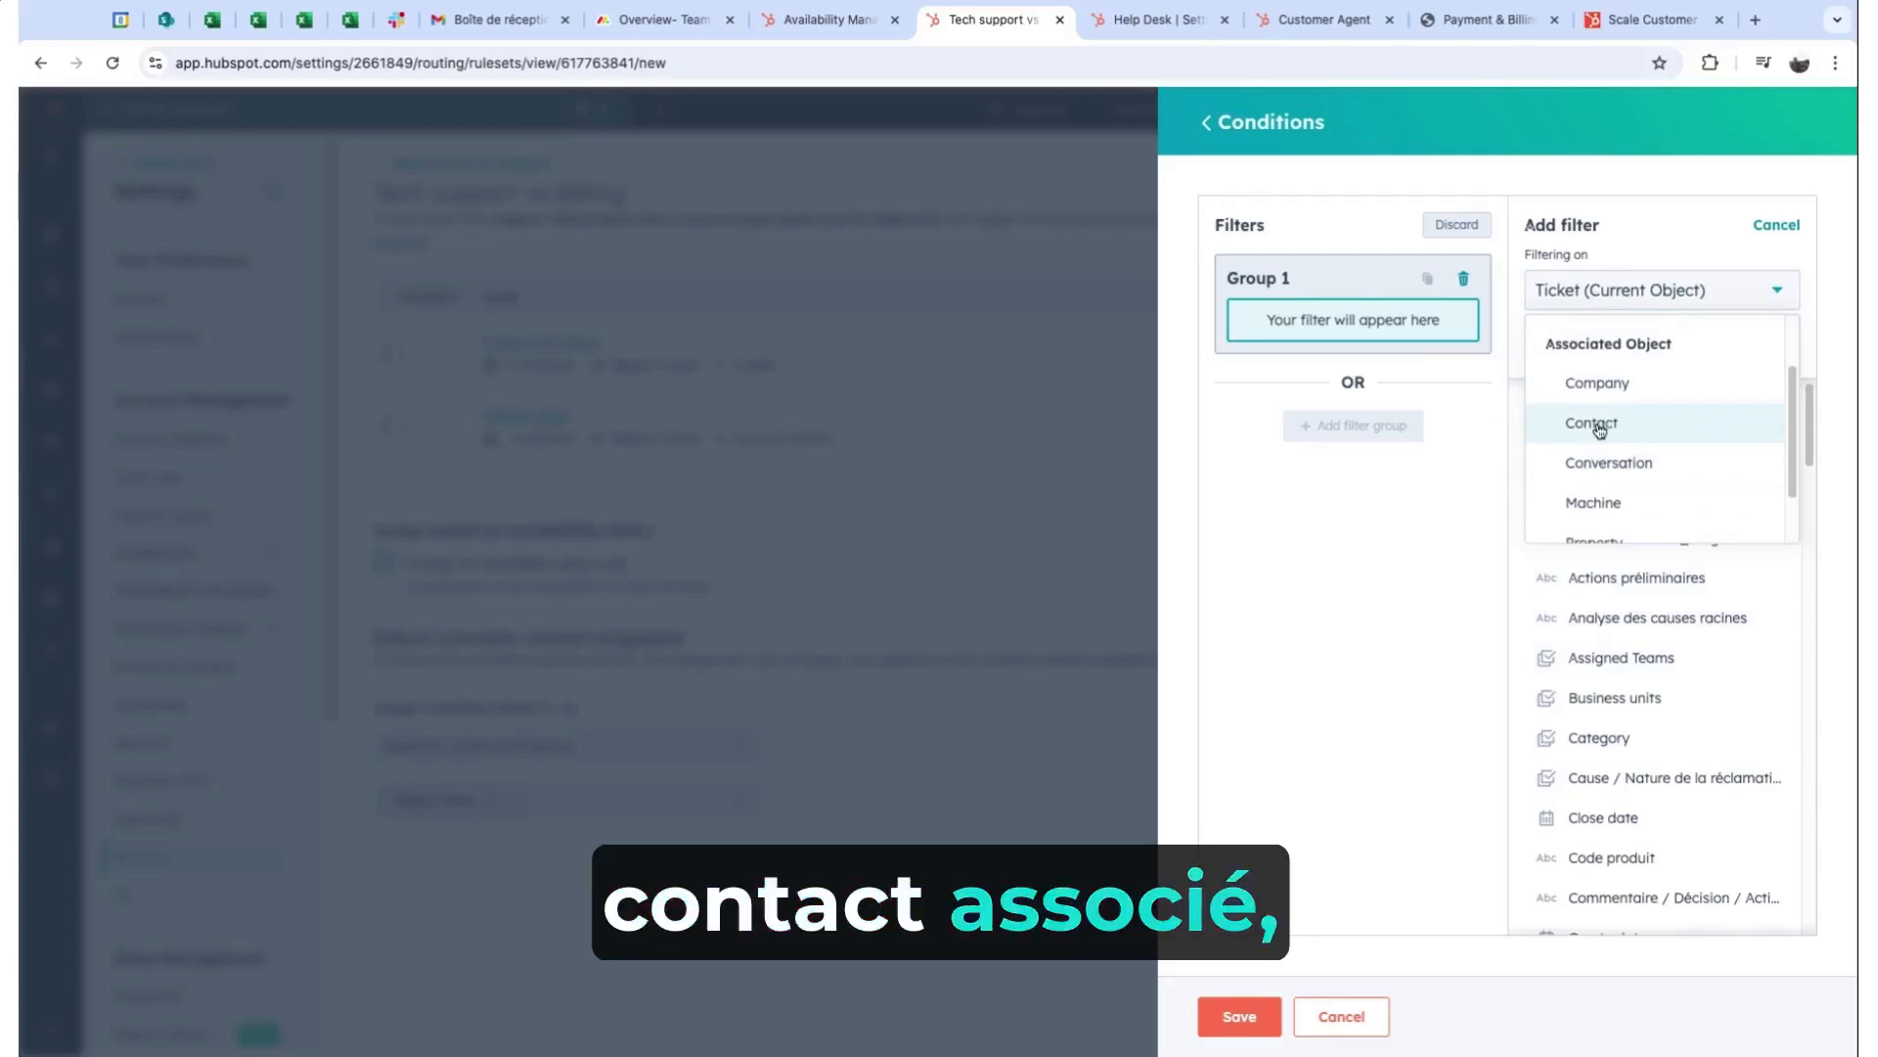
scroll(1585, 675, down, 5)
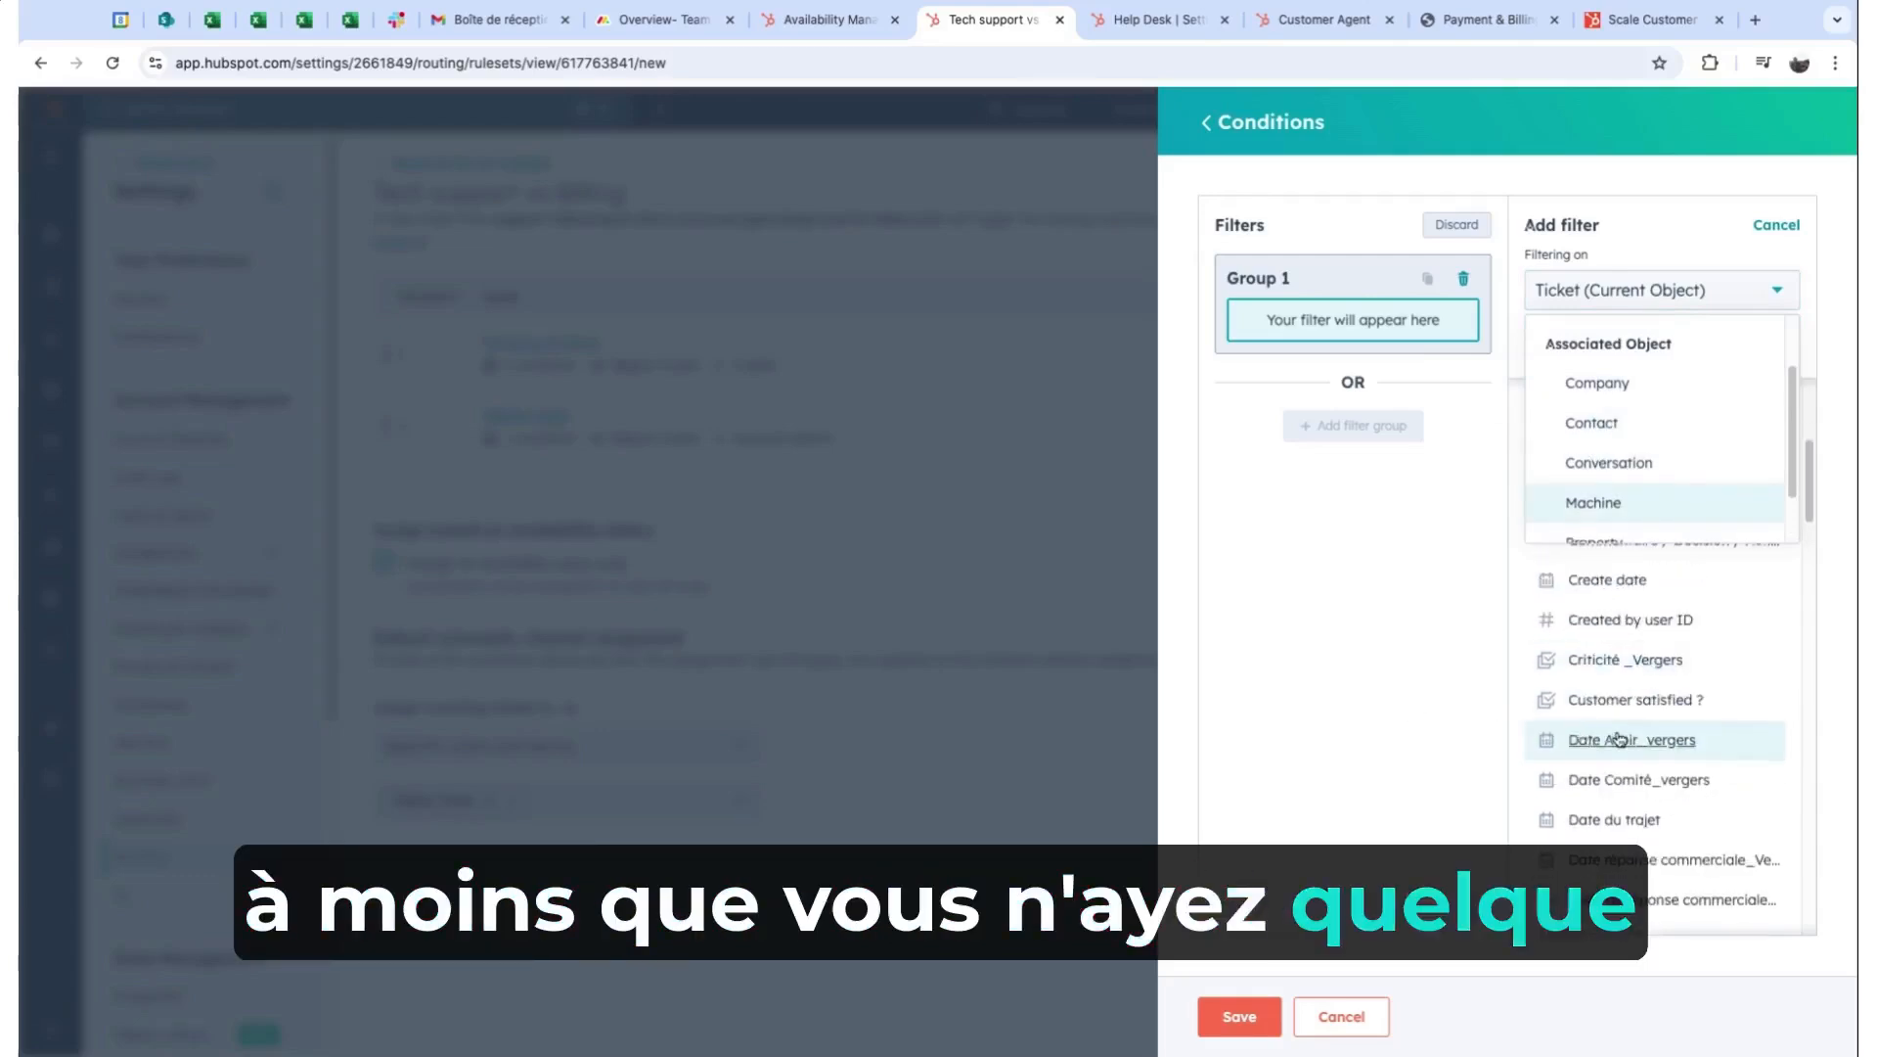
scroll(1629, 739, down, 10)
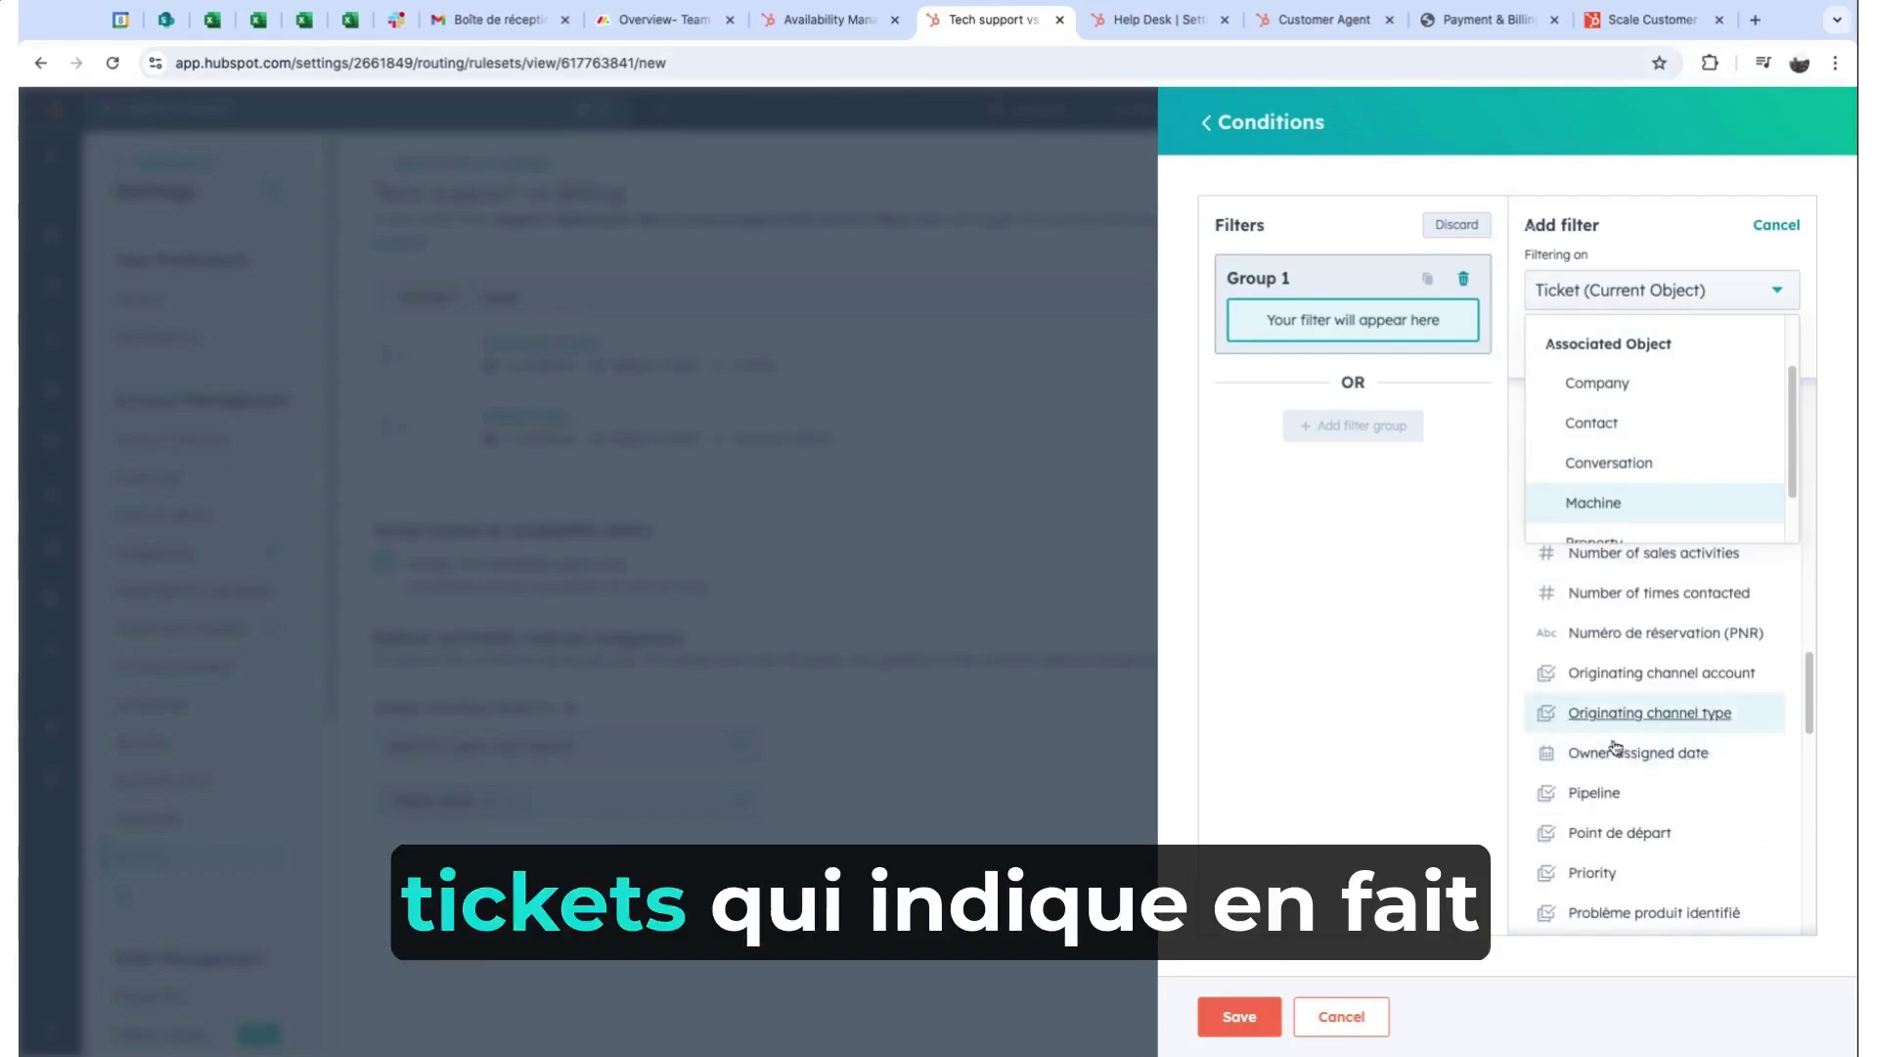
scroll(1616, 749, down, 5)
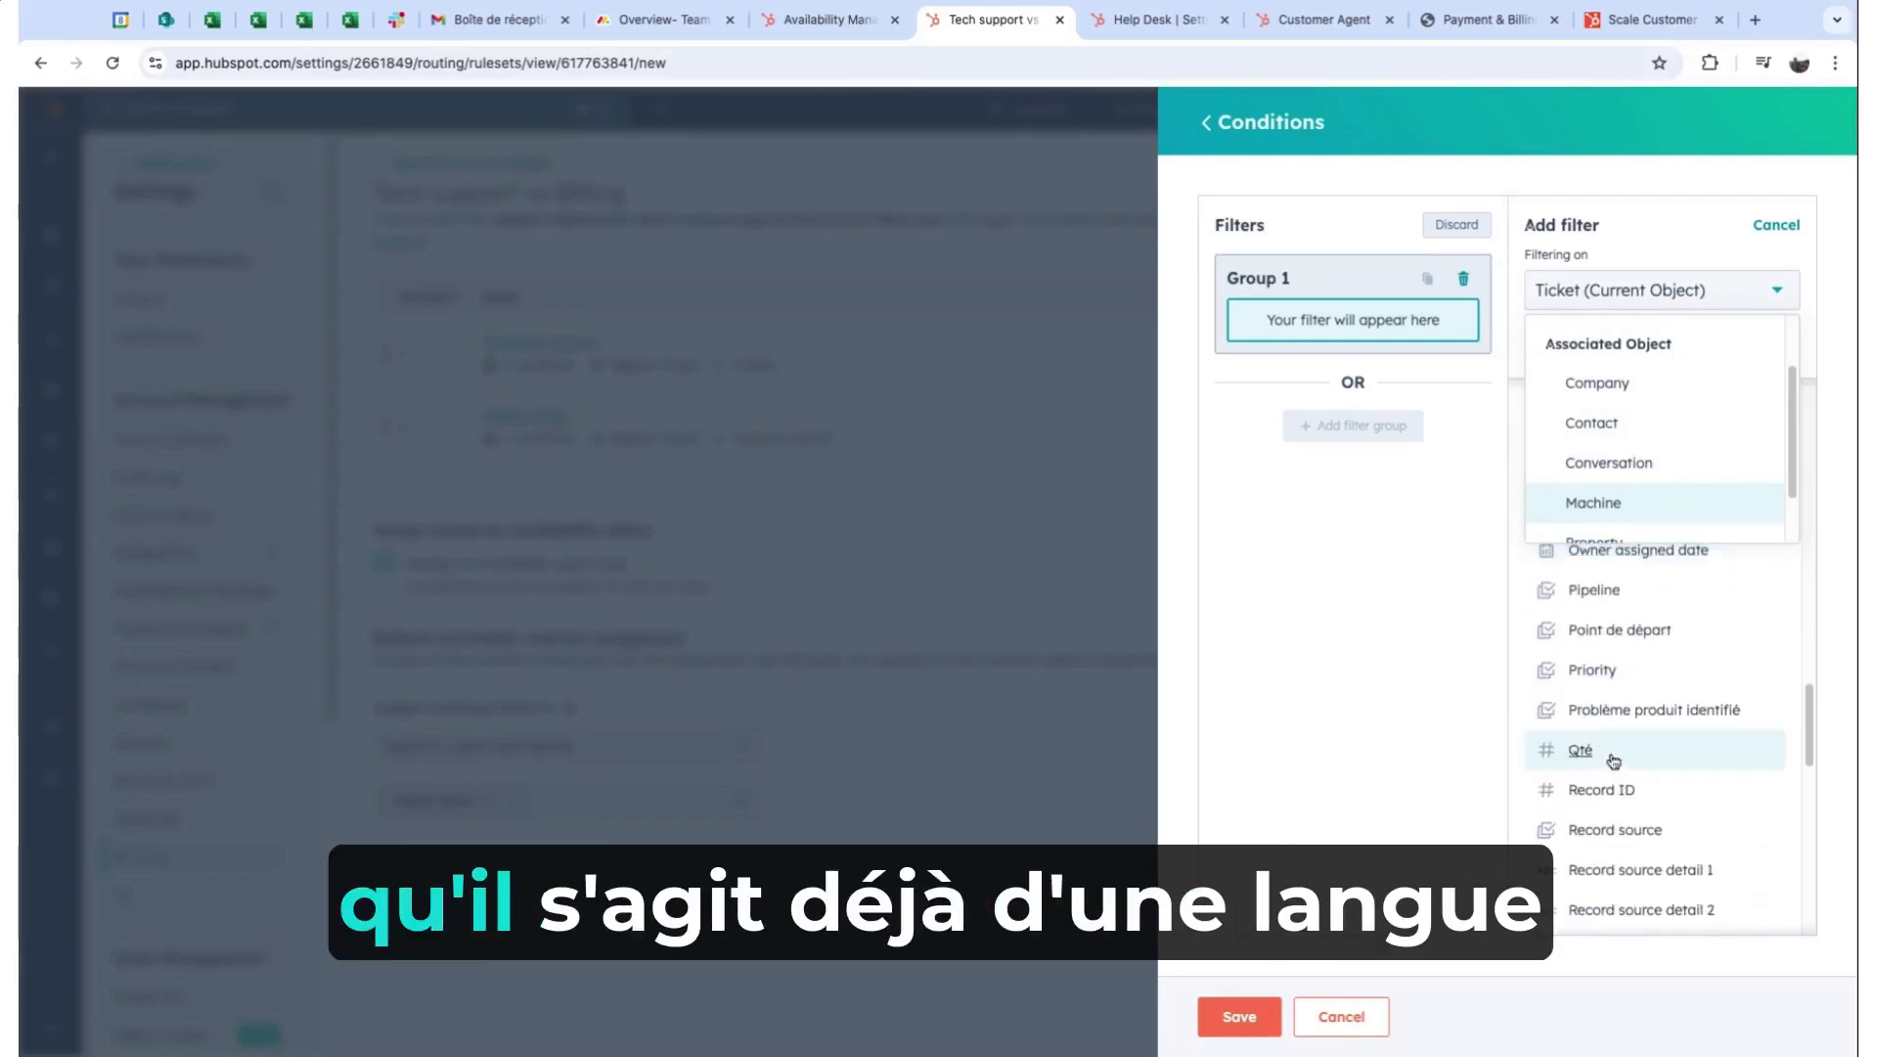
click(1593, 433)
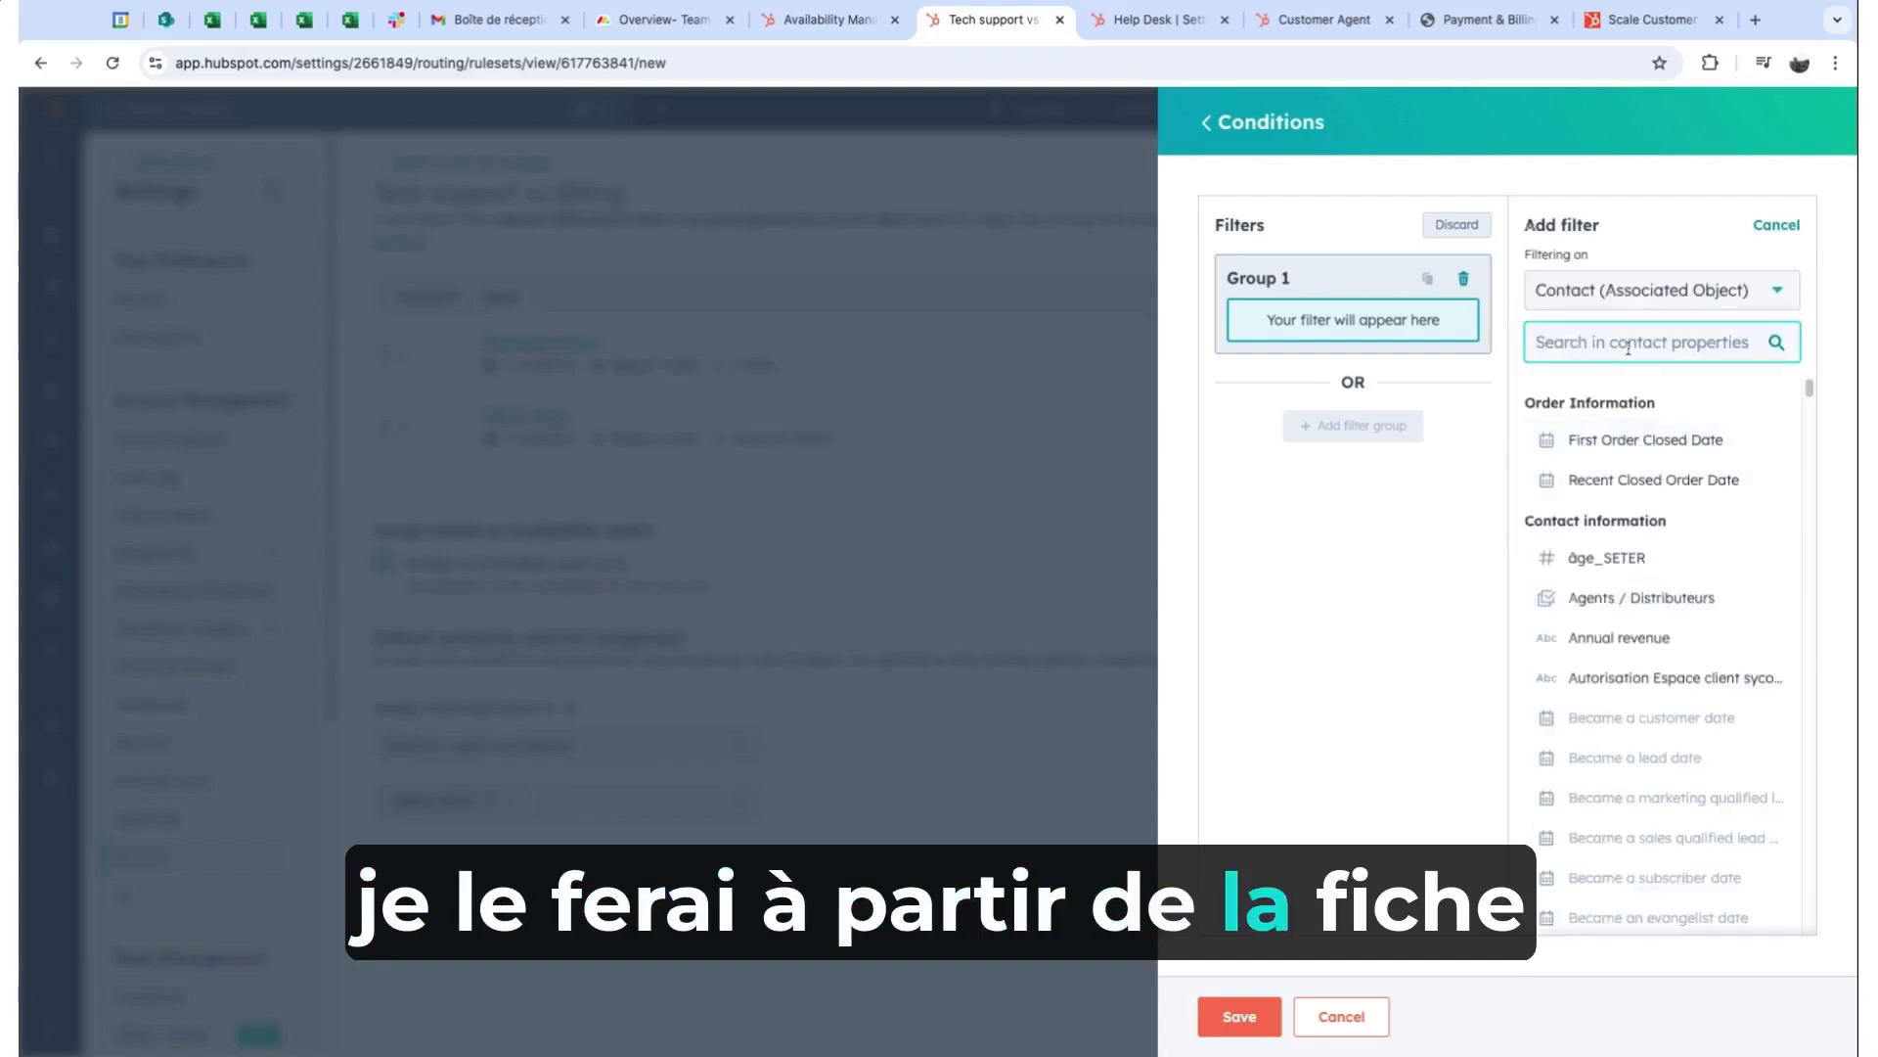
Set the contact condition to Country/Region is equal to any of France, and save the condition.
click(1627, 346)
text(coun)
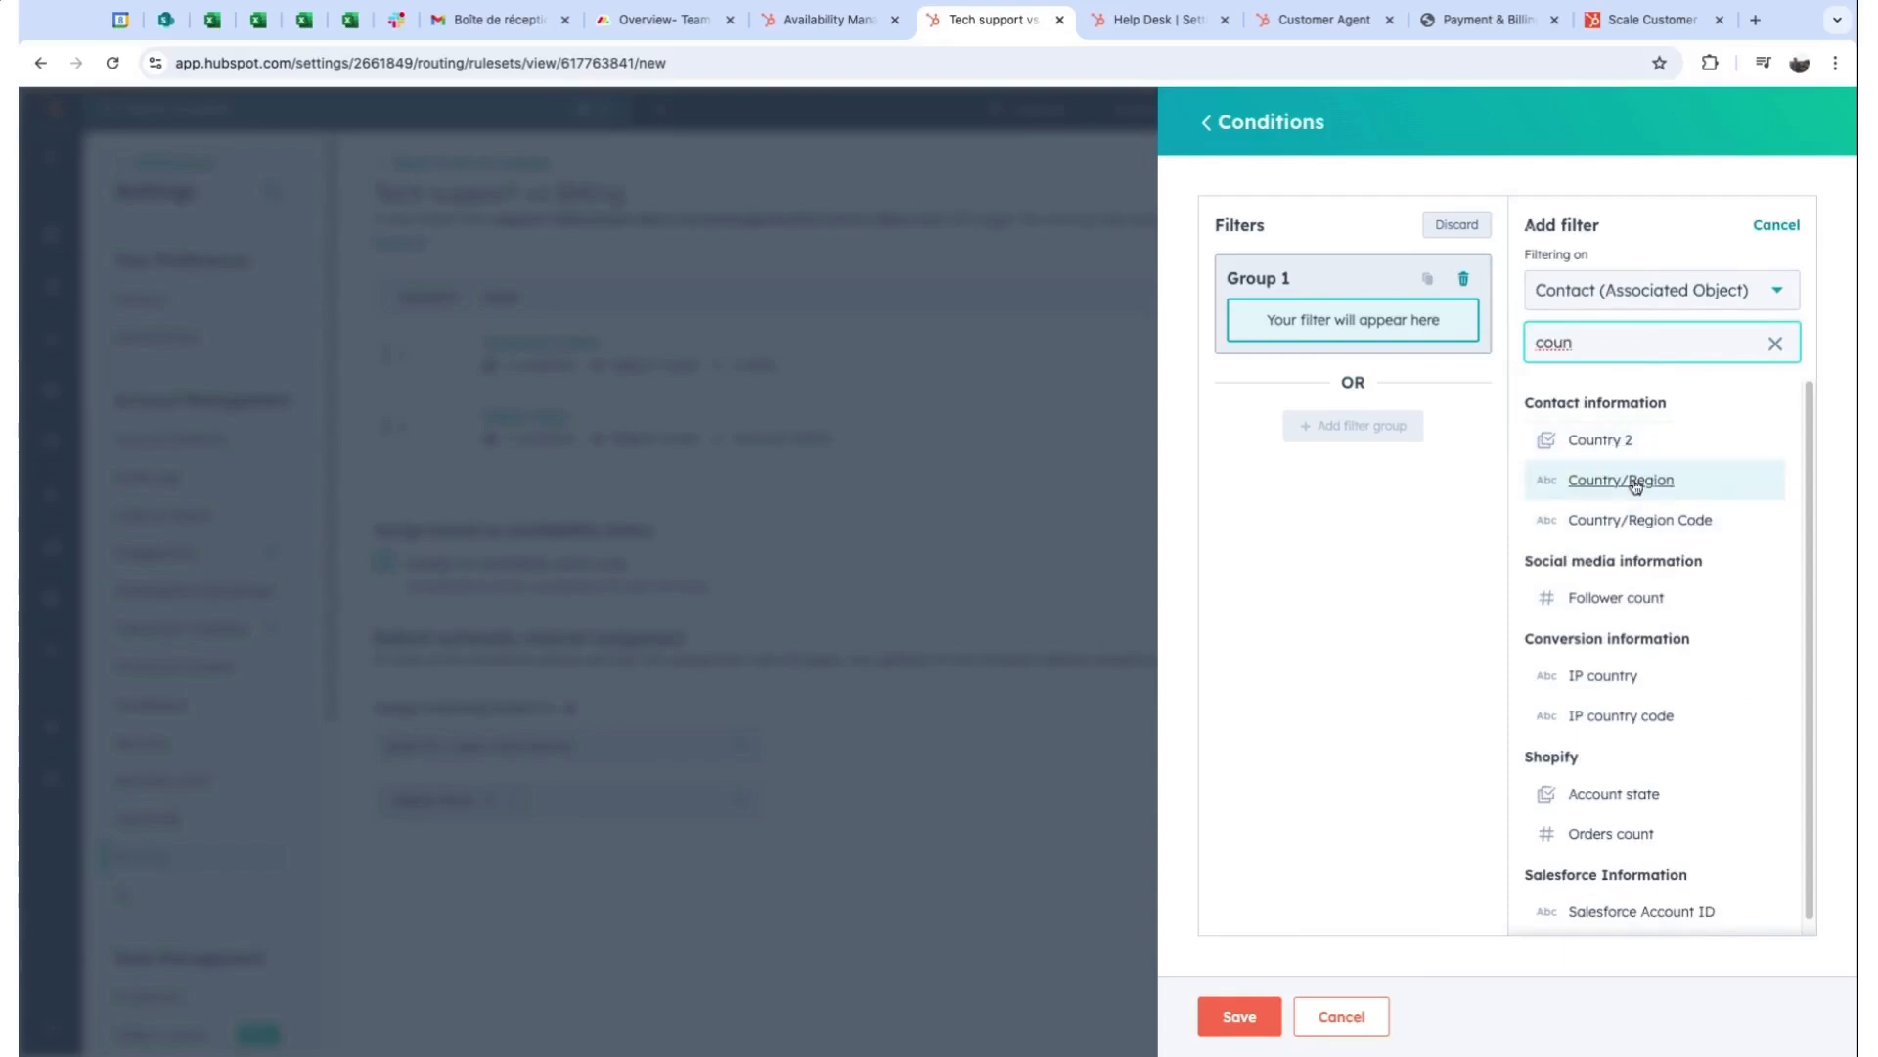
click(1624, 481)
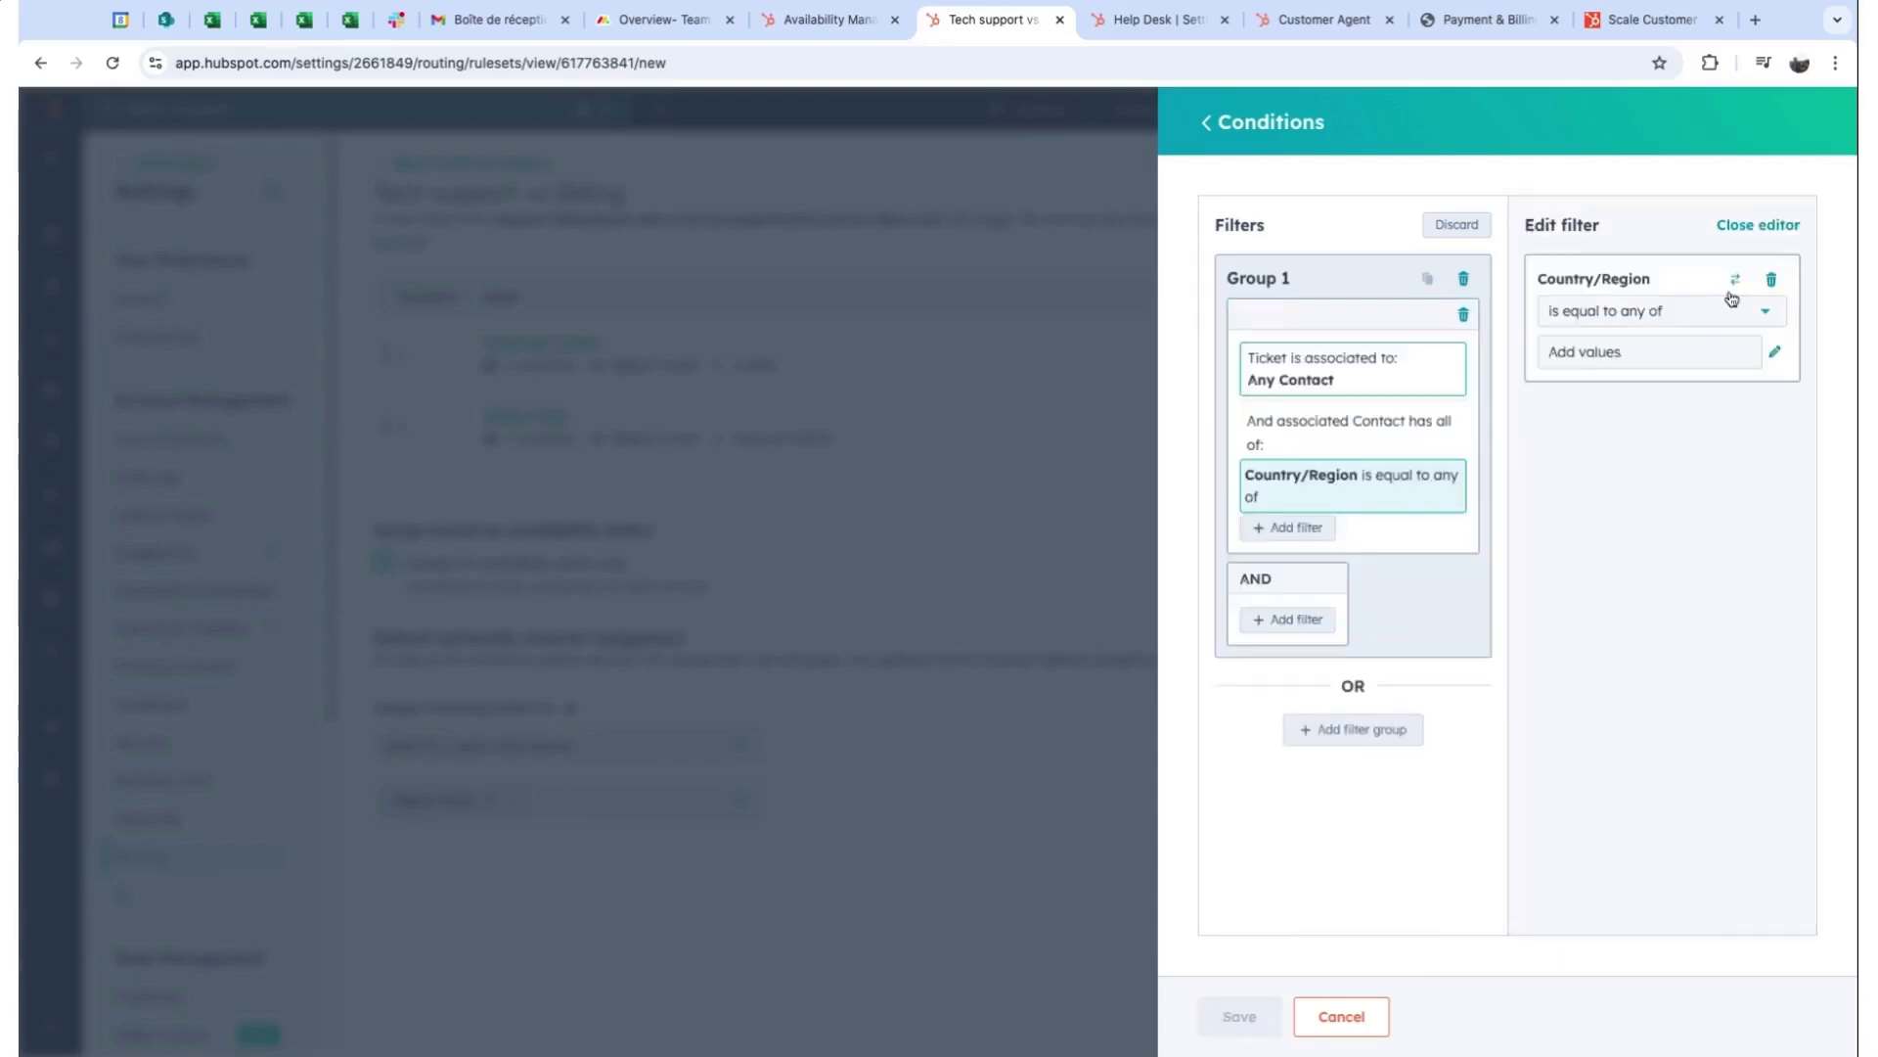
click(1642, 352)
text(France)
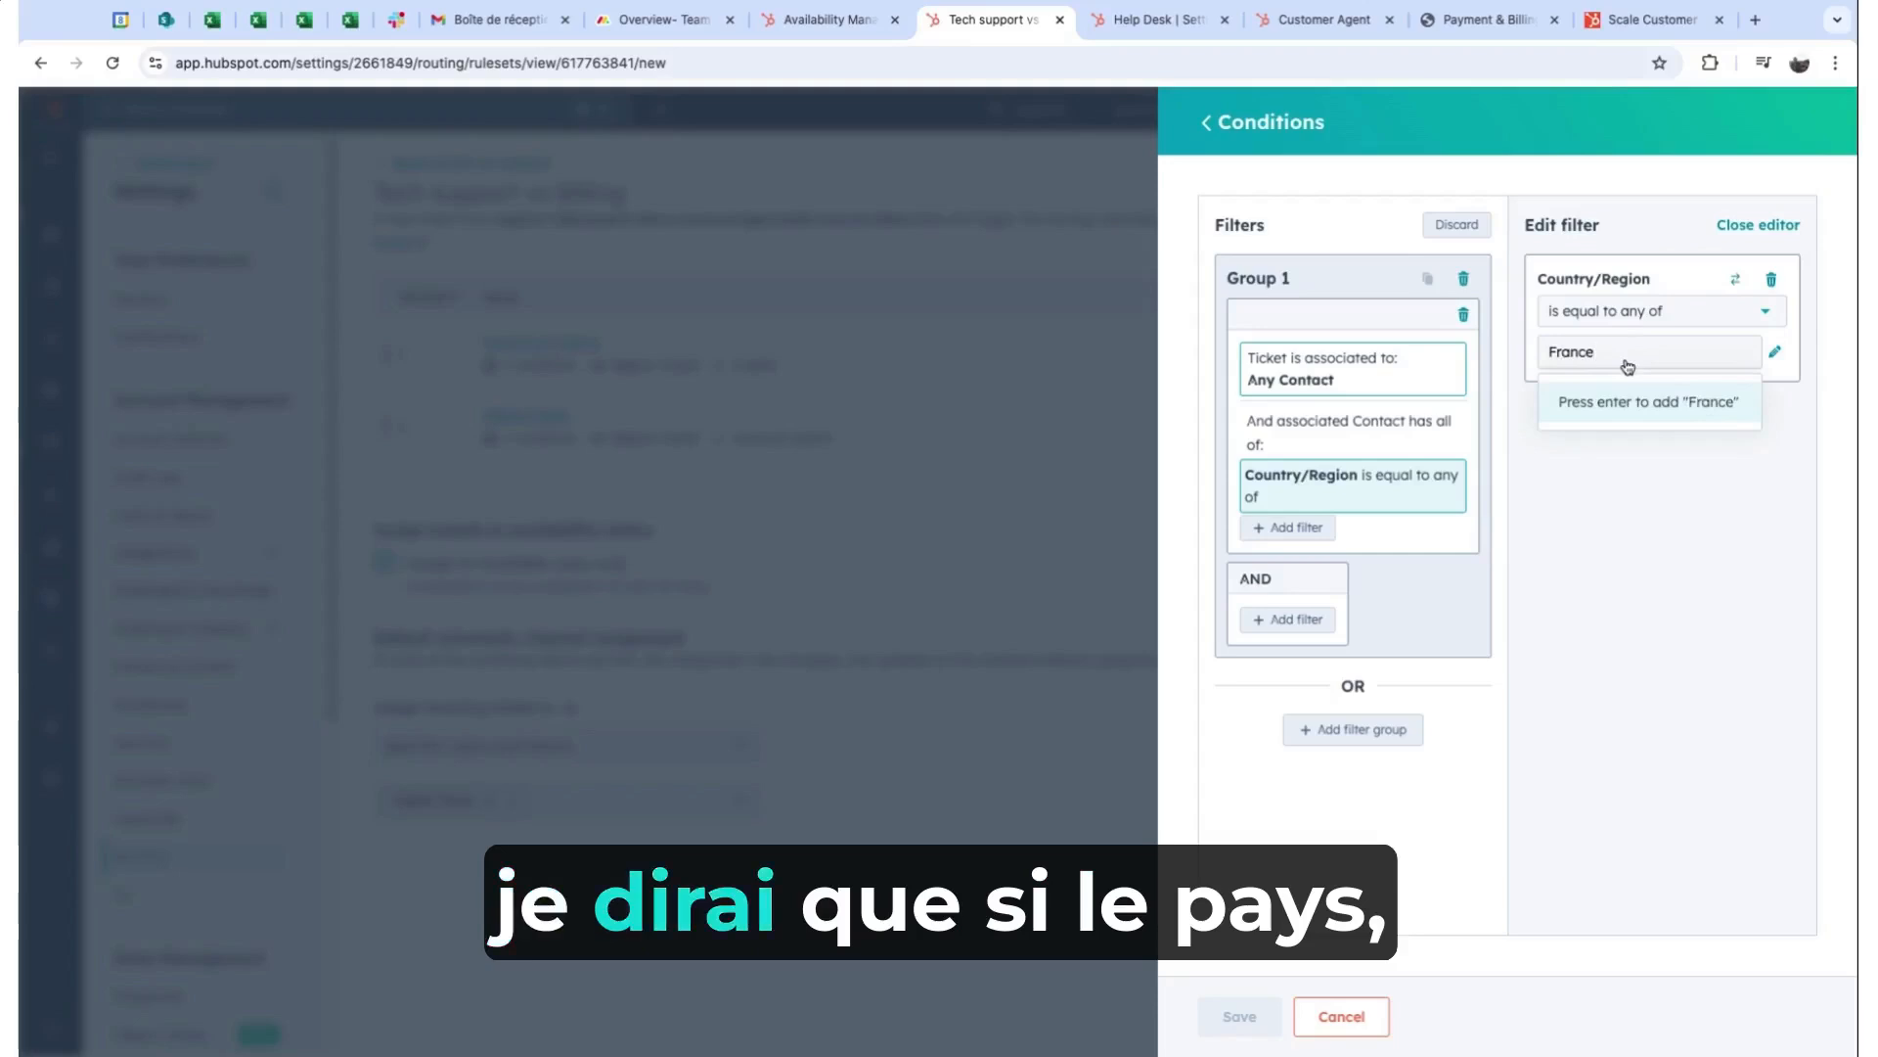
key(Return)
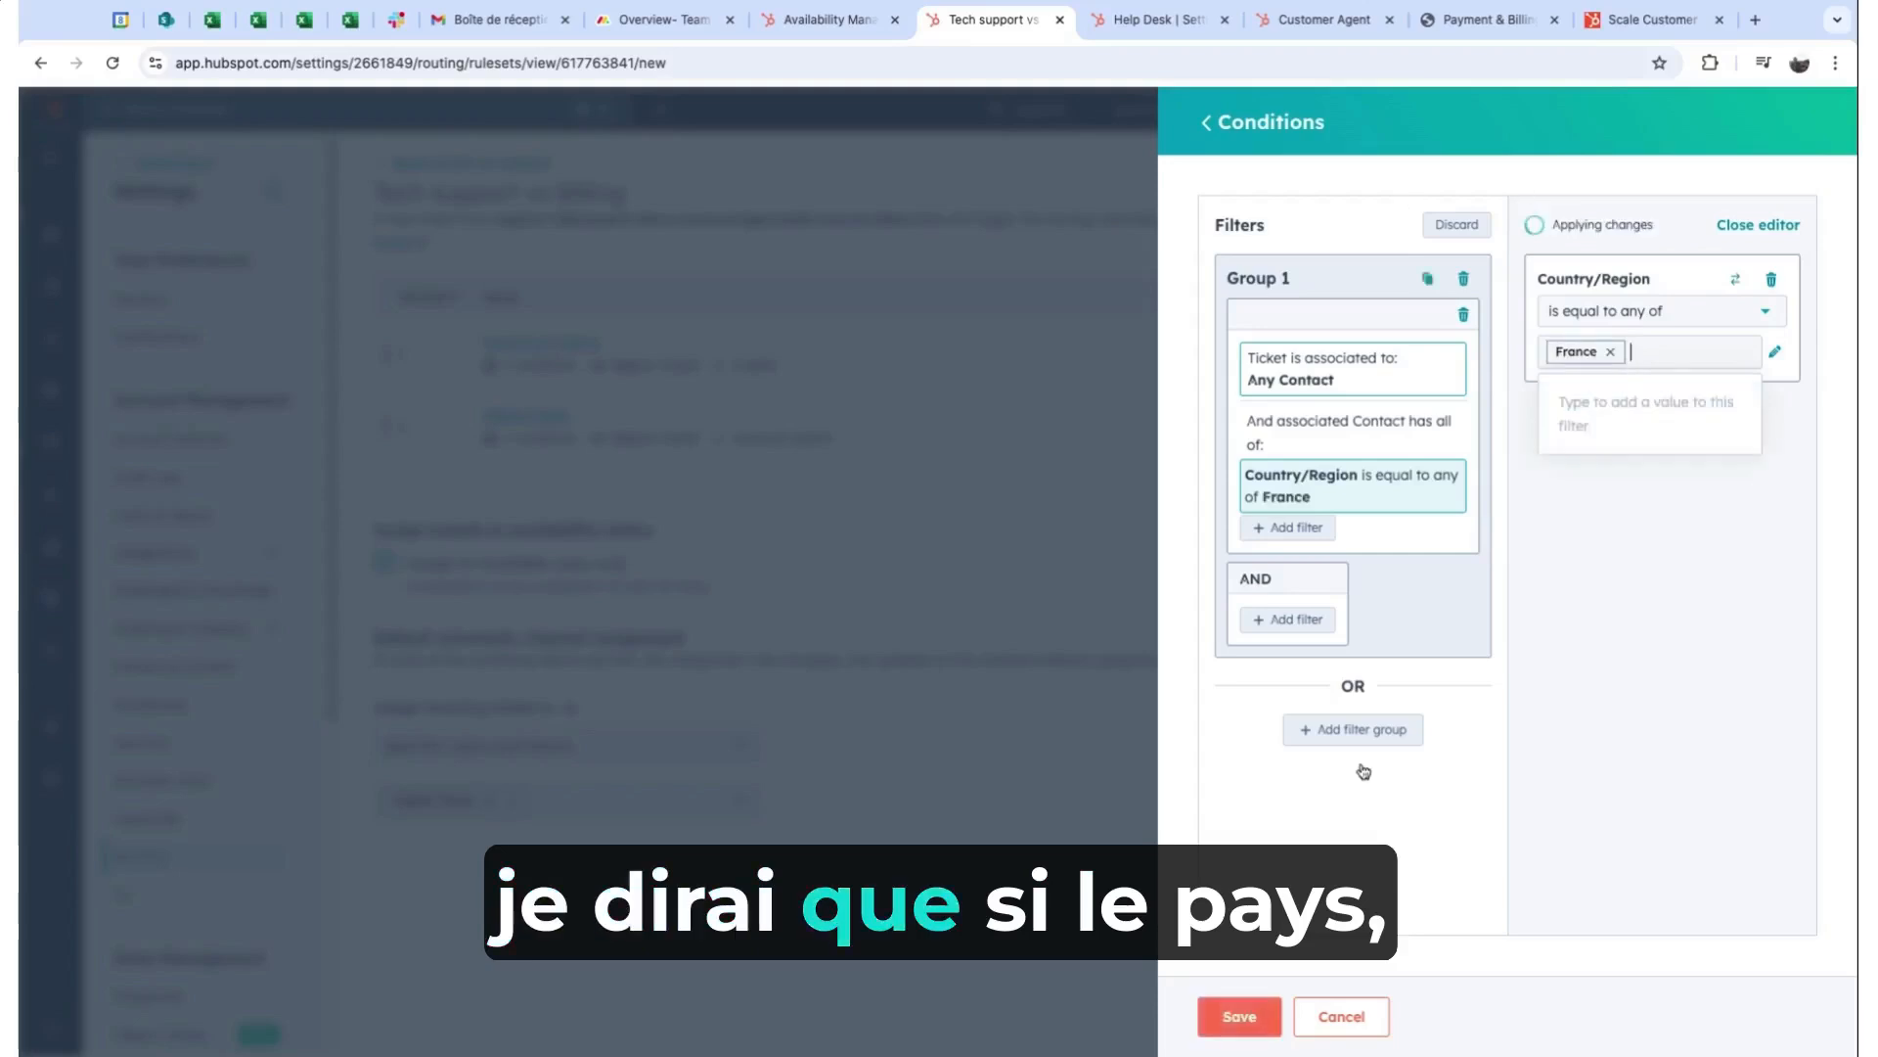
click(1248, 1024)
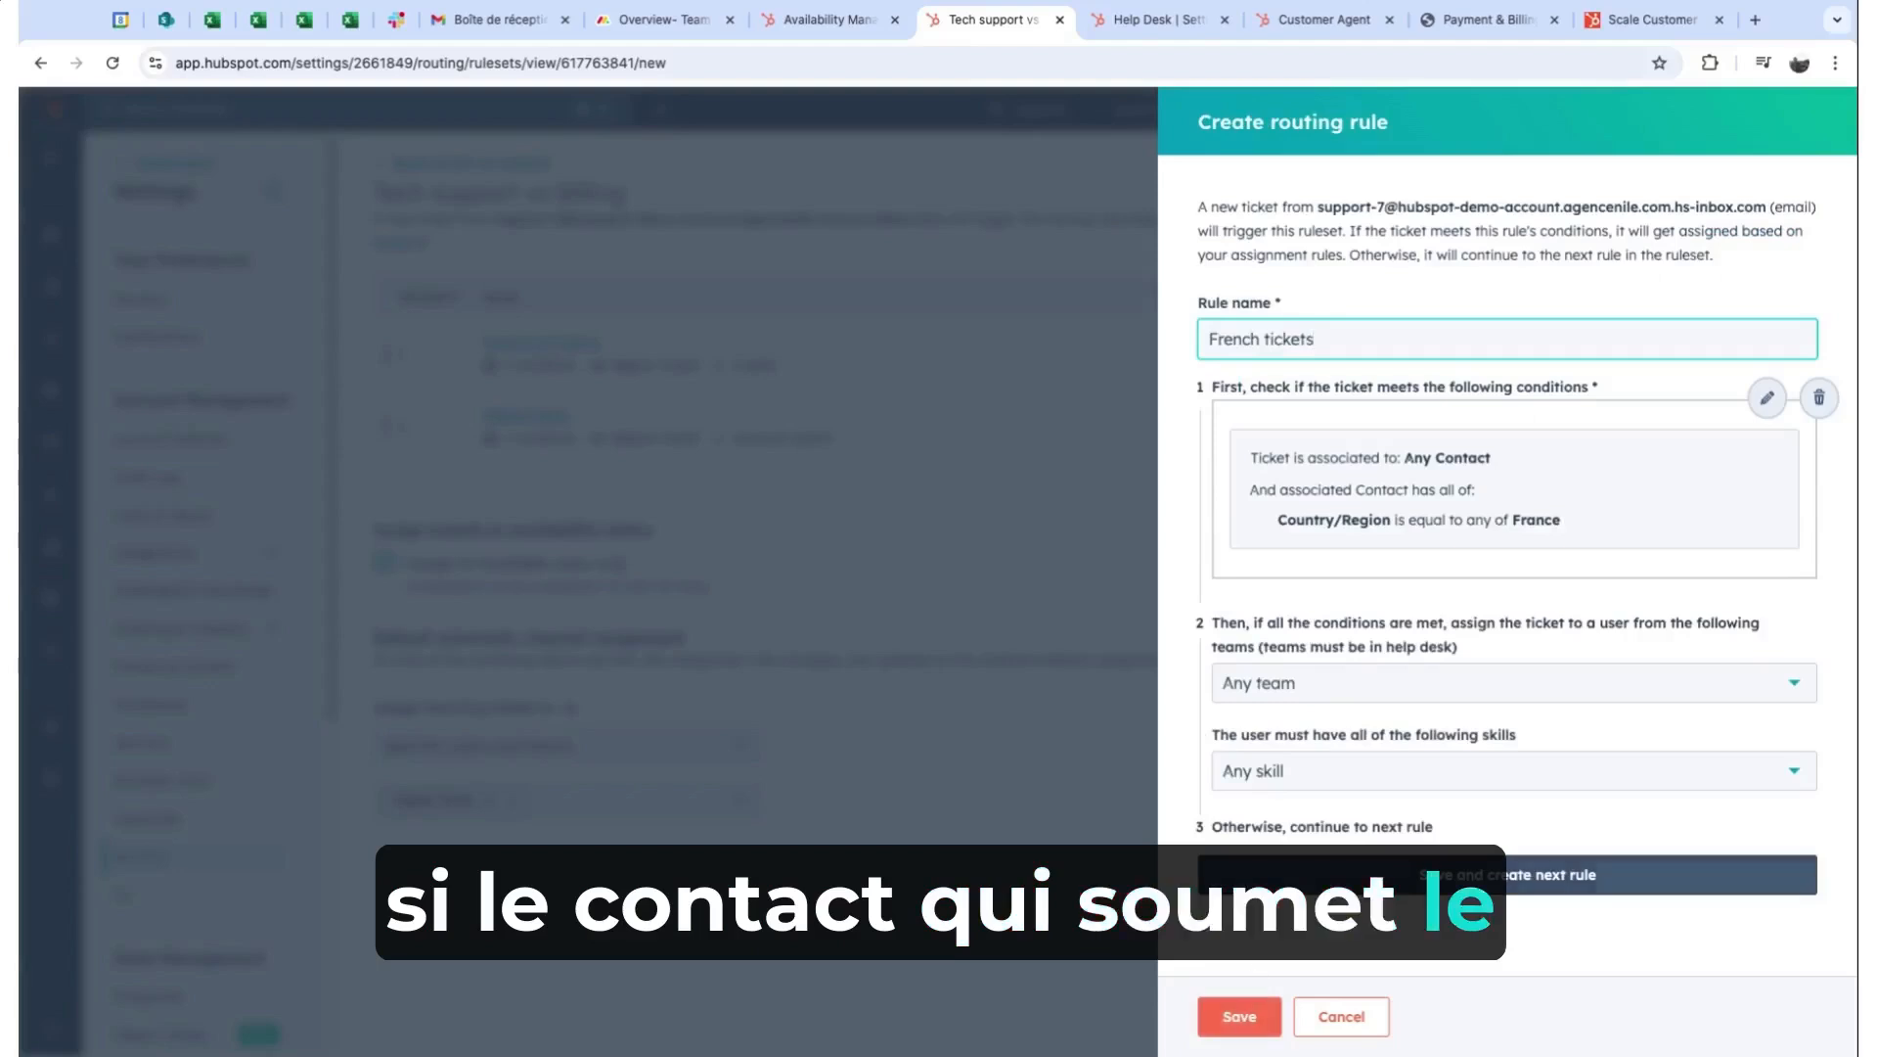
Require Français as the assigned user's primary language skill and save the French tickets rule.
click(1302, 773)
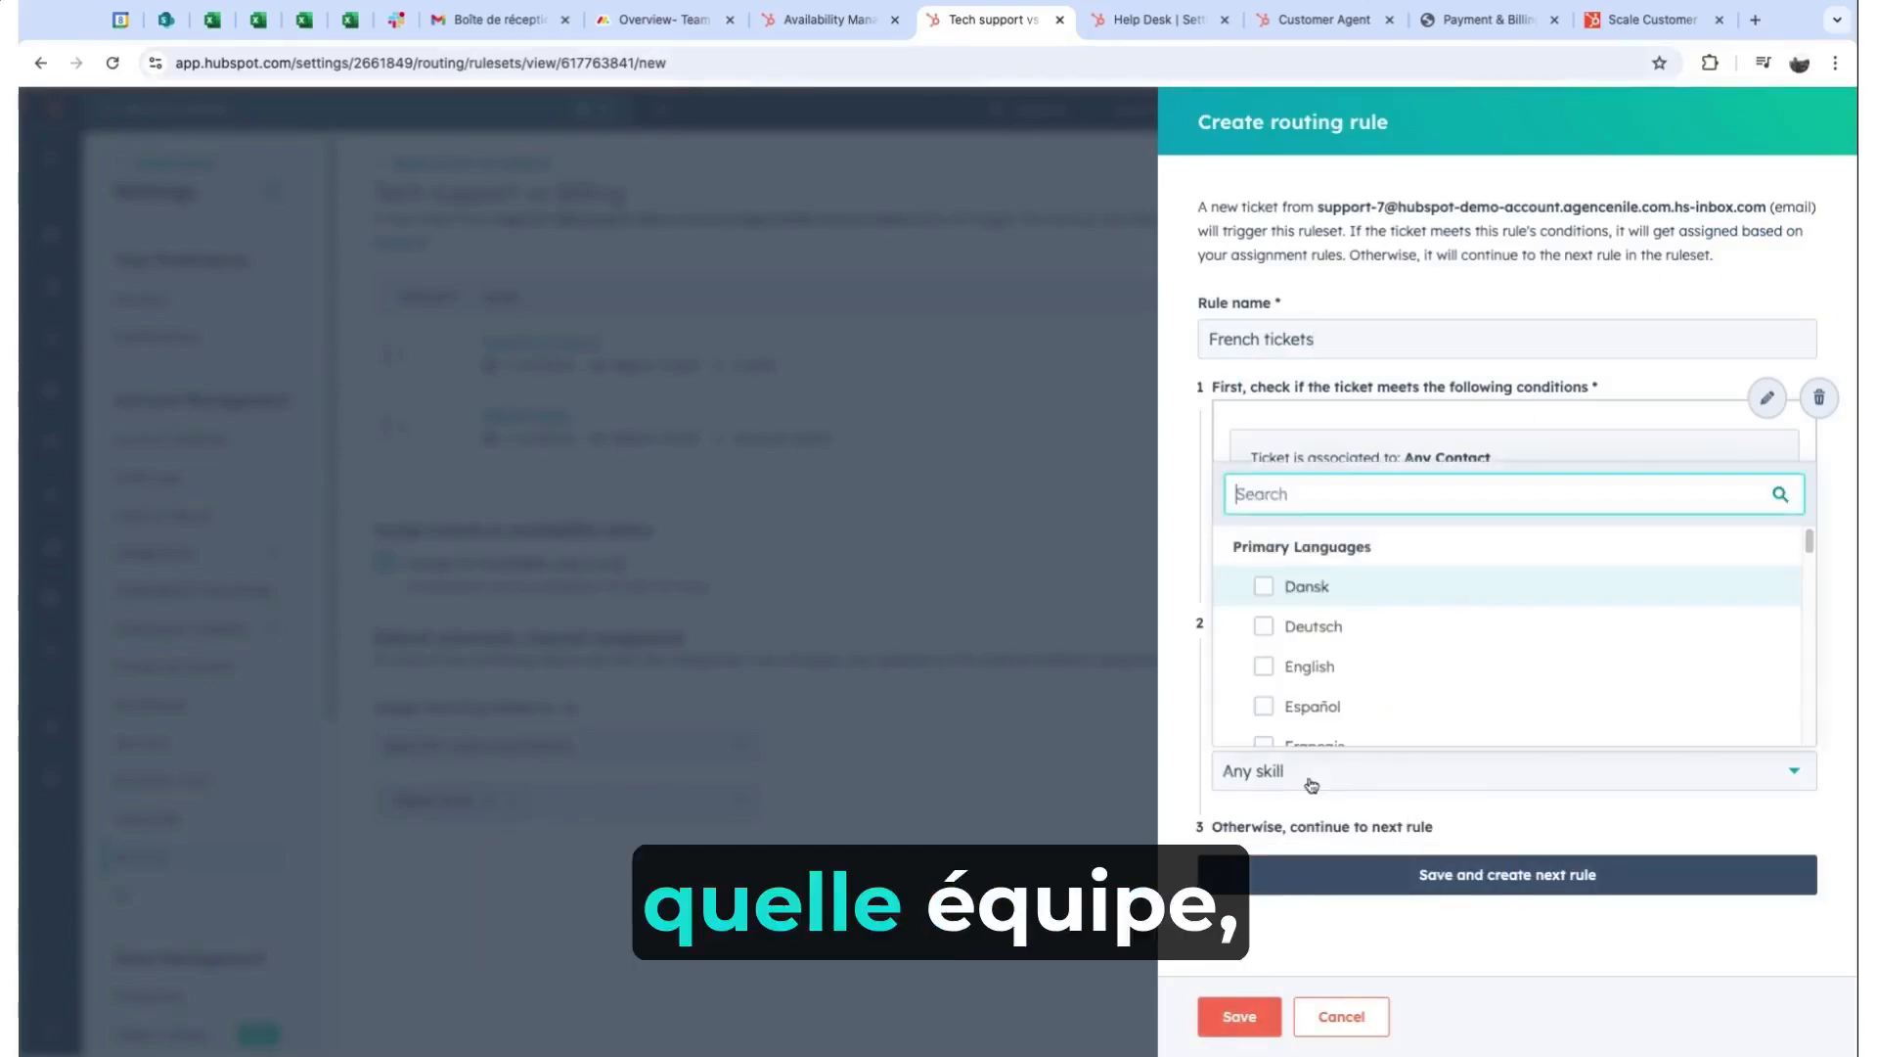
scroll(1311, 712, down, 1)
click(1335, 673)
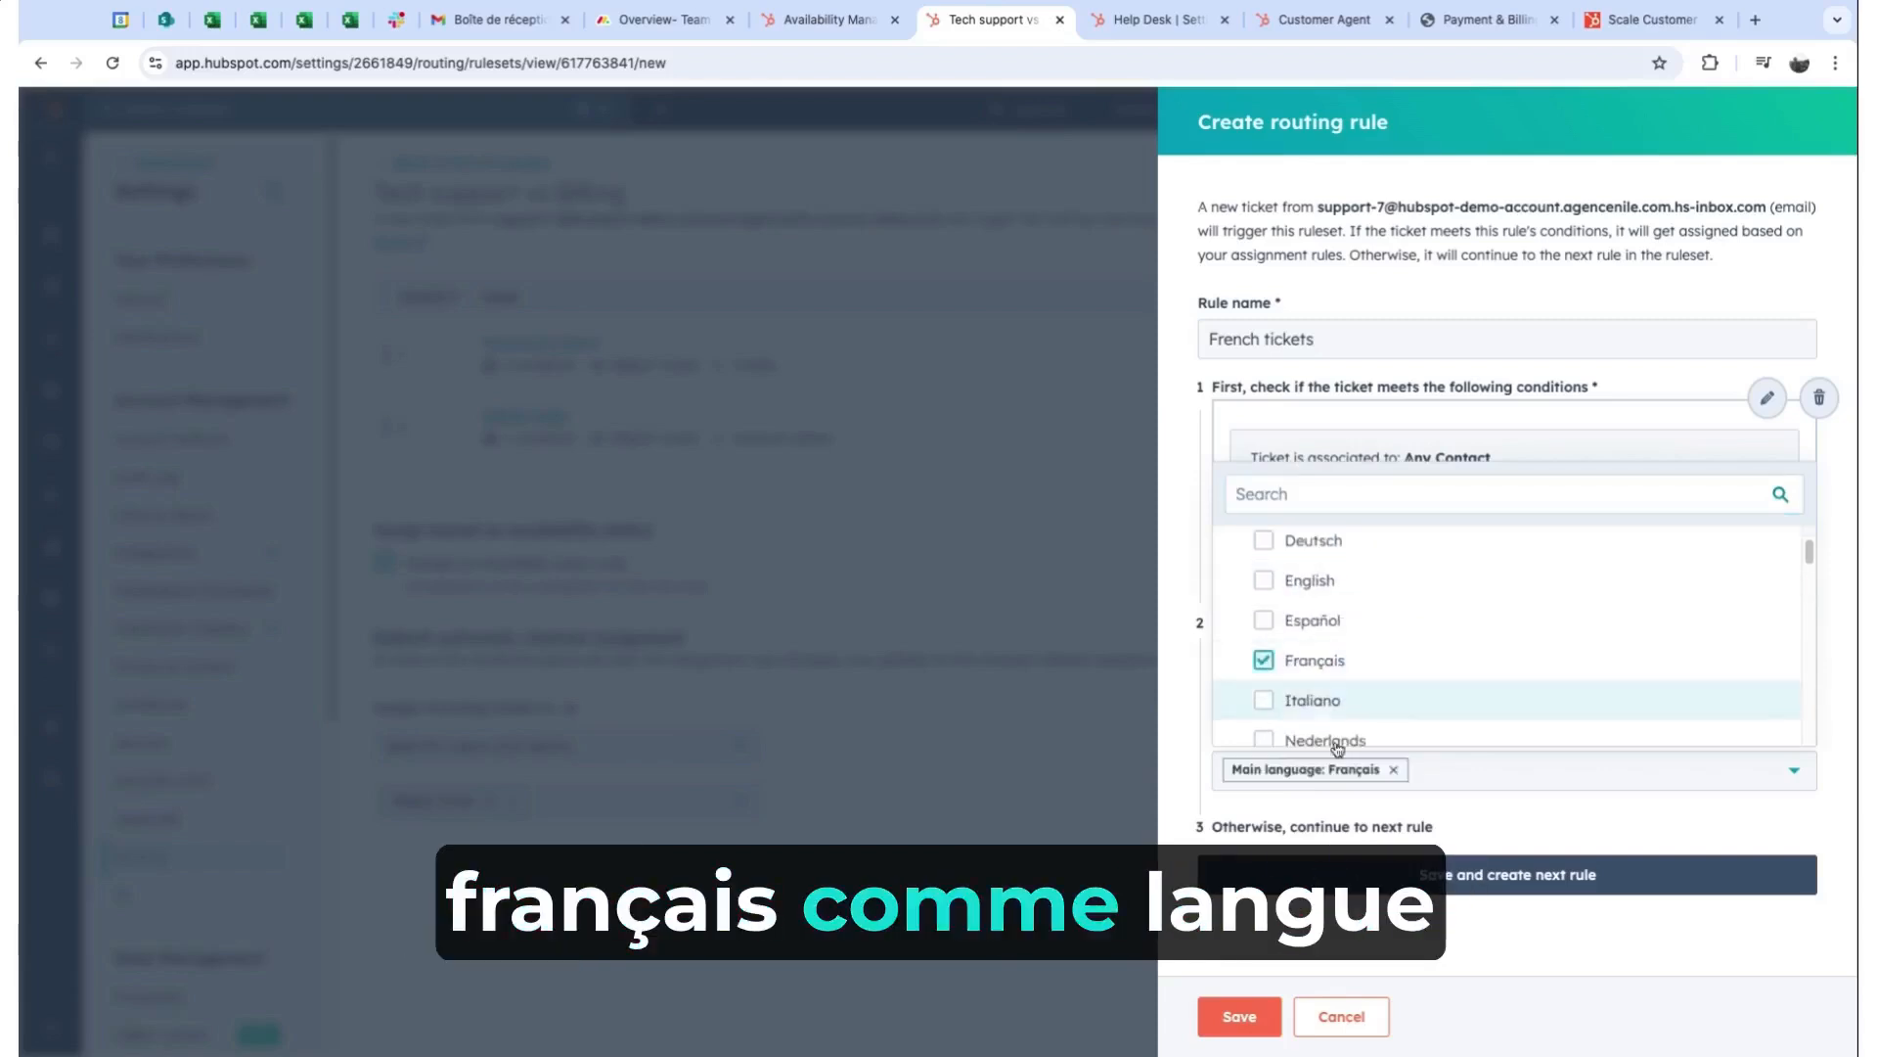
click(1239, 1018)
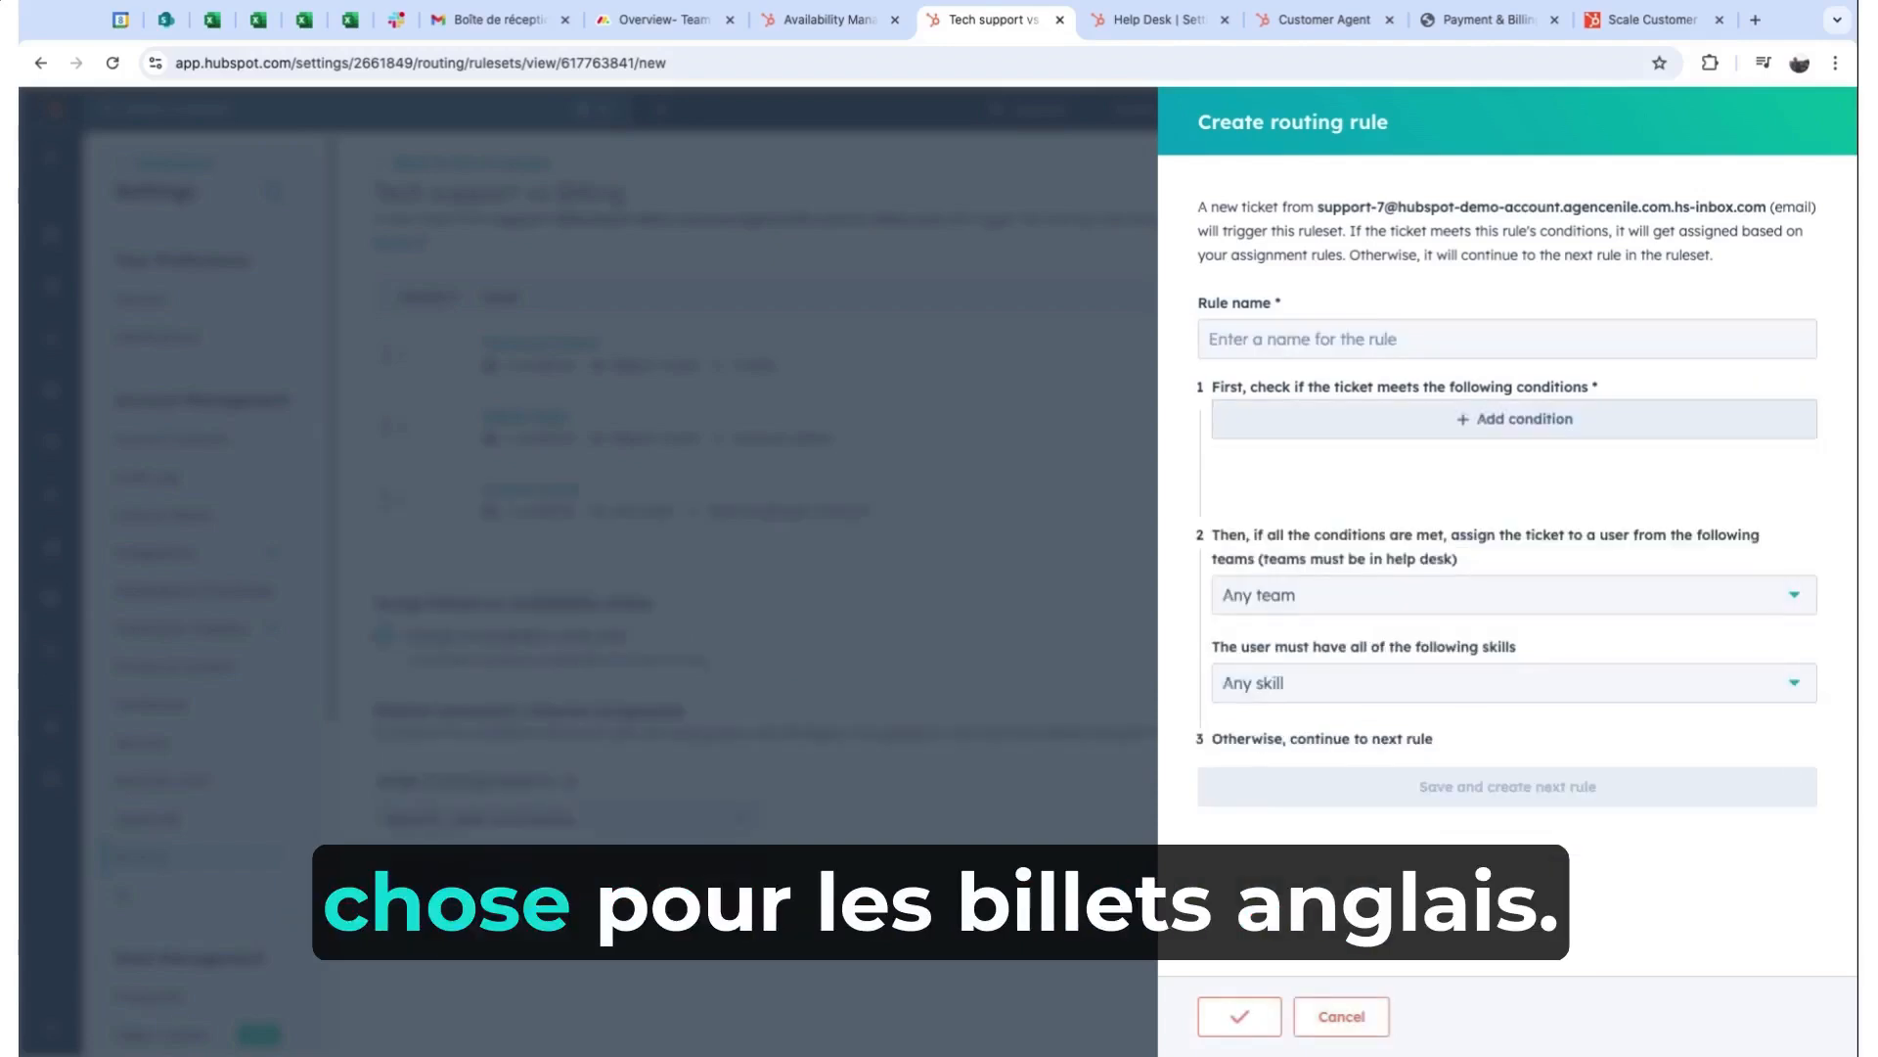
click(1361, 350)
text(English tickets)
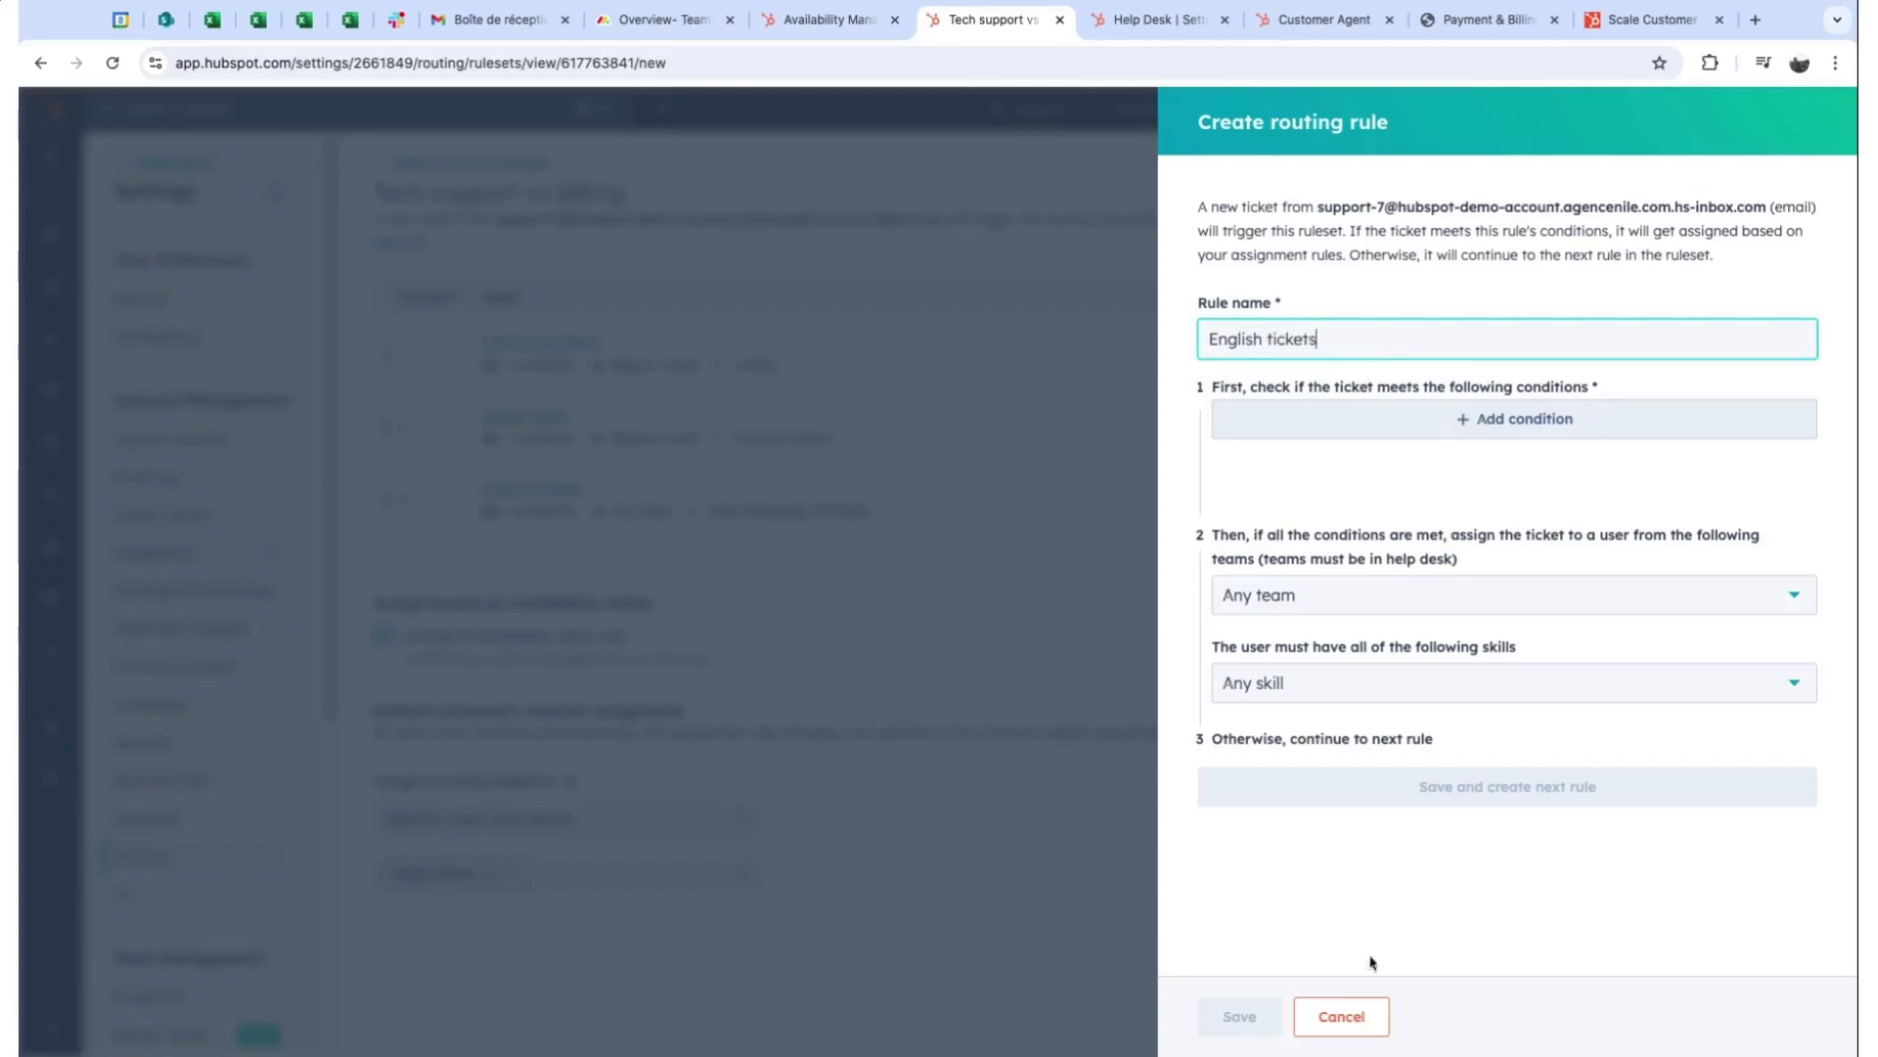
click(1322, 1025)
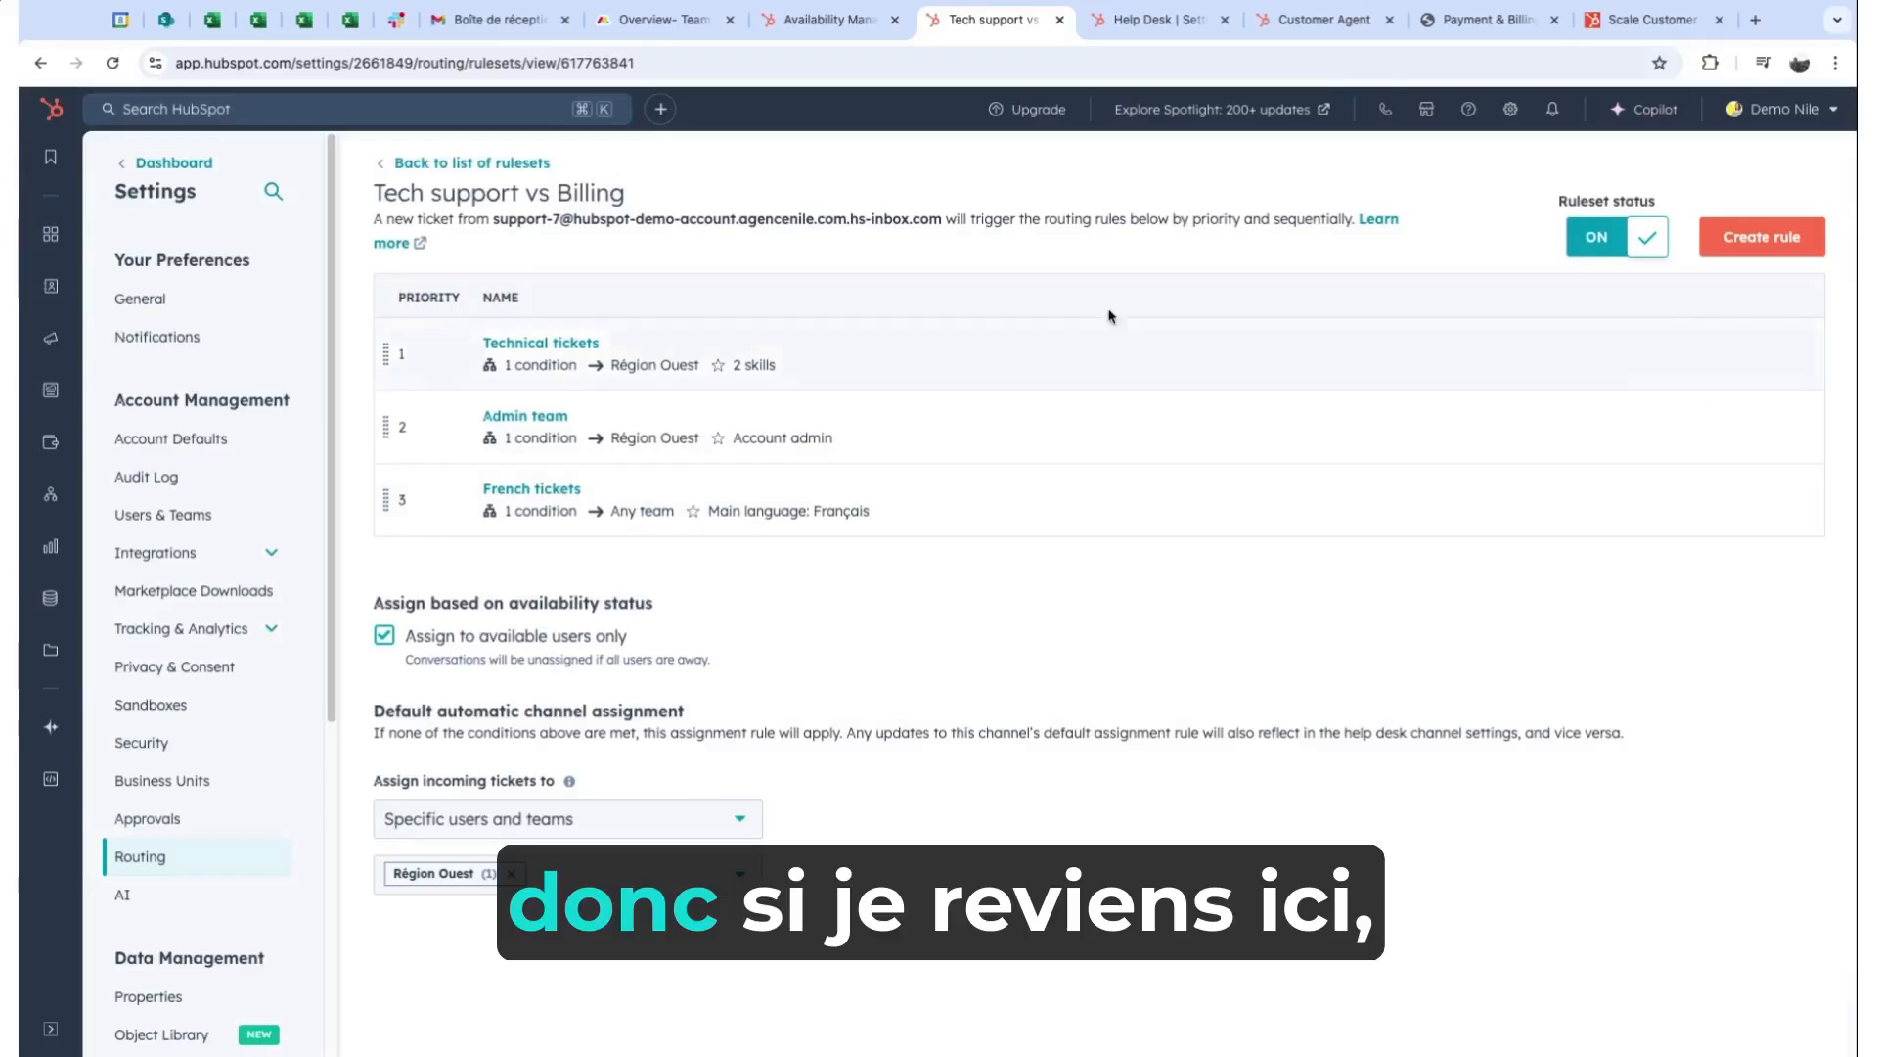
Return to the routing rulesets, open the skills list and examine the available skills and their categories.
click(519, 164)
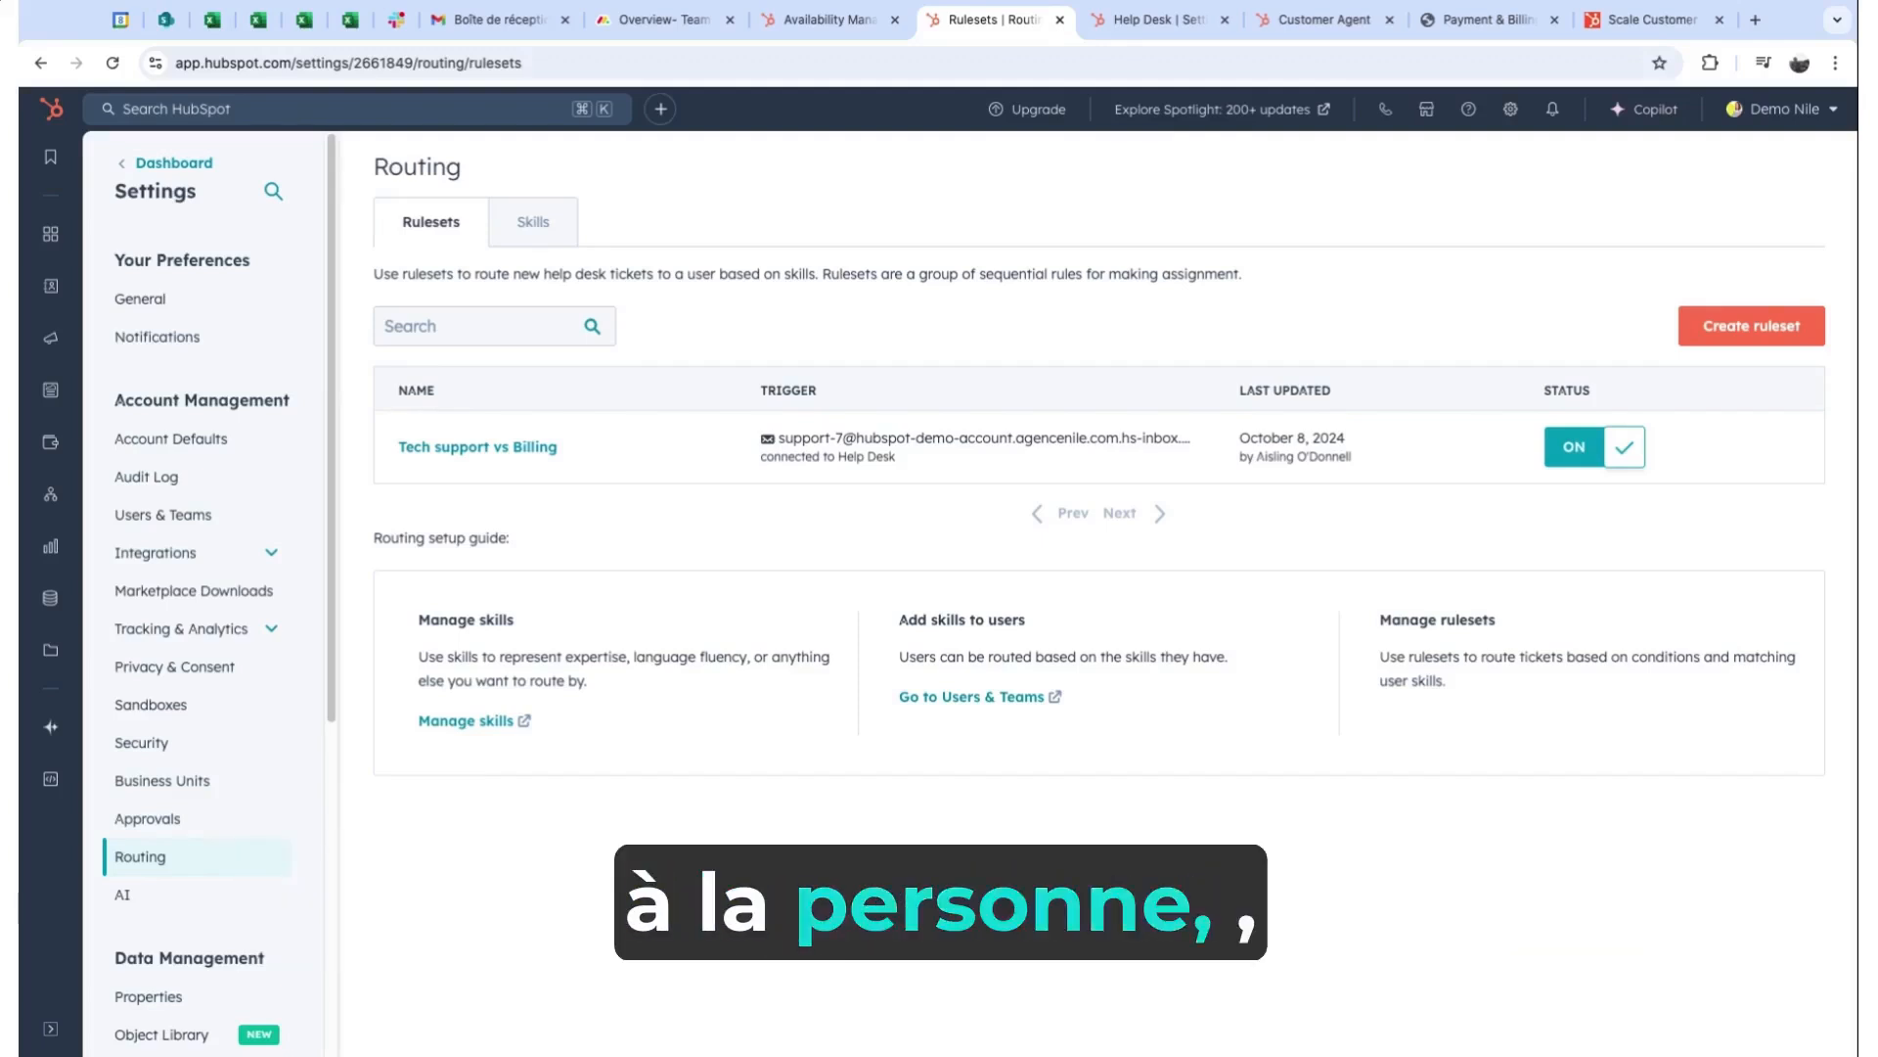
click(533, 222)
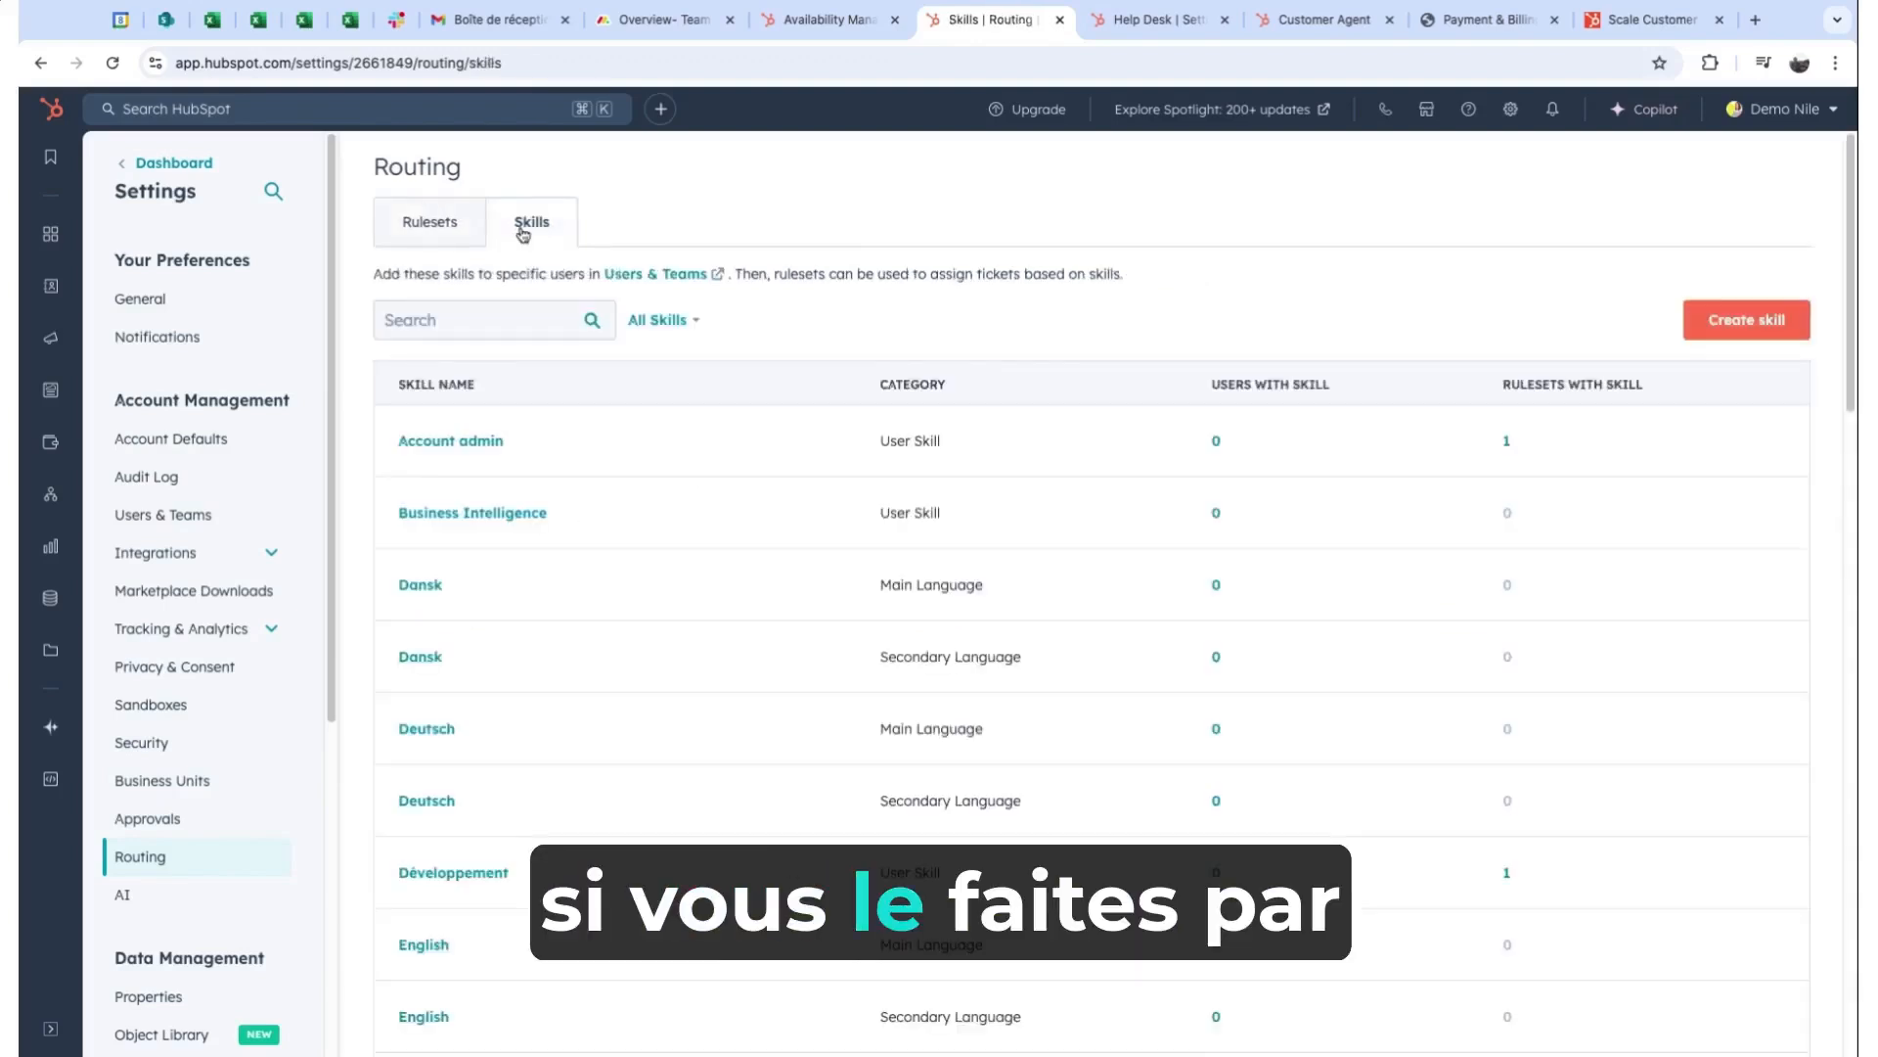
scroll(734, 538, down, 1)
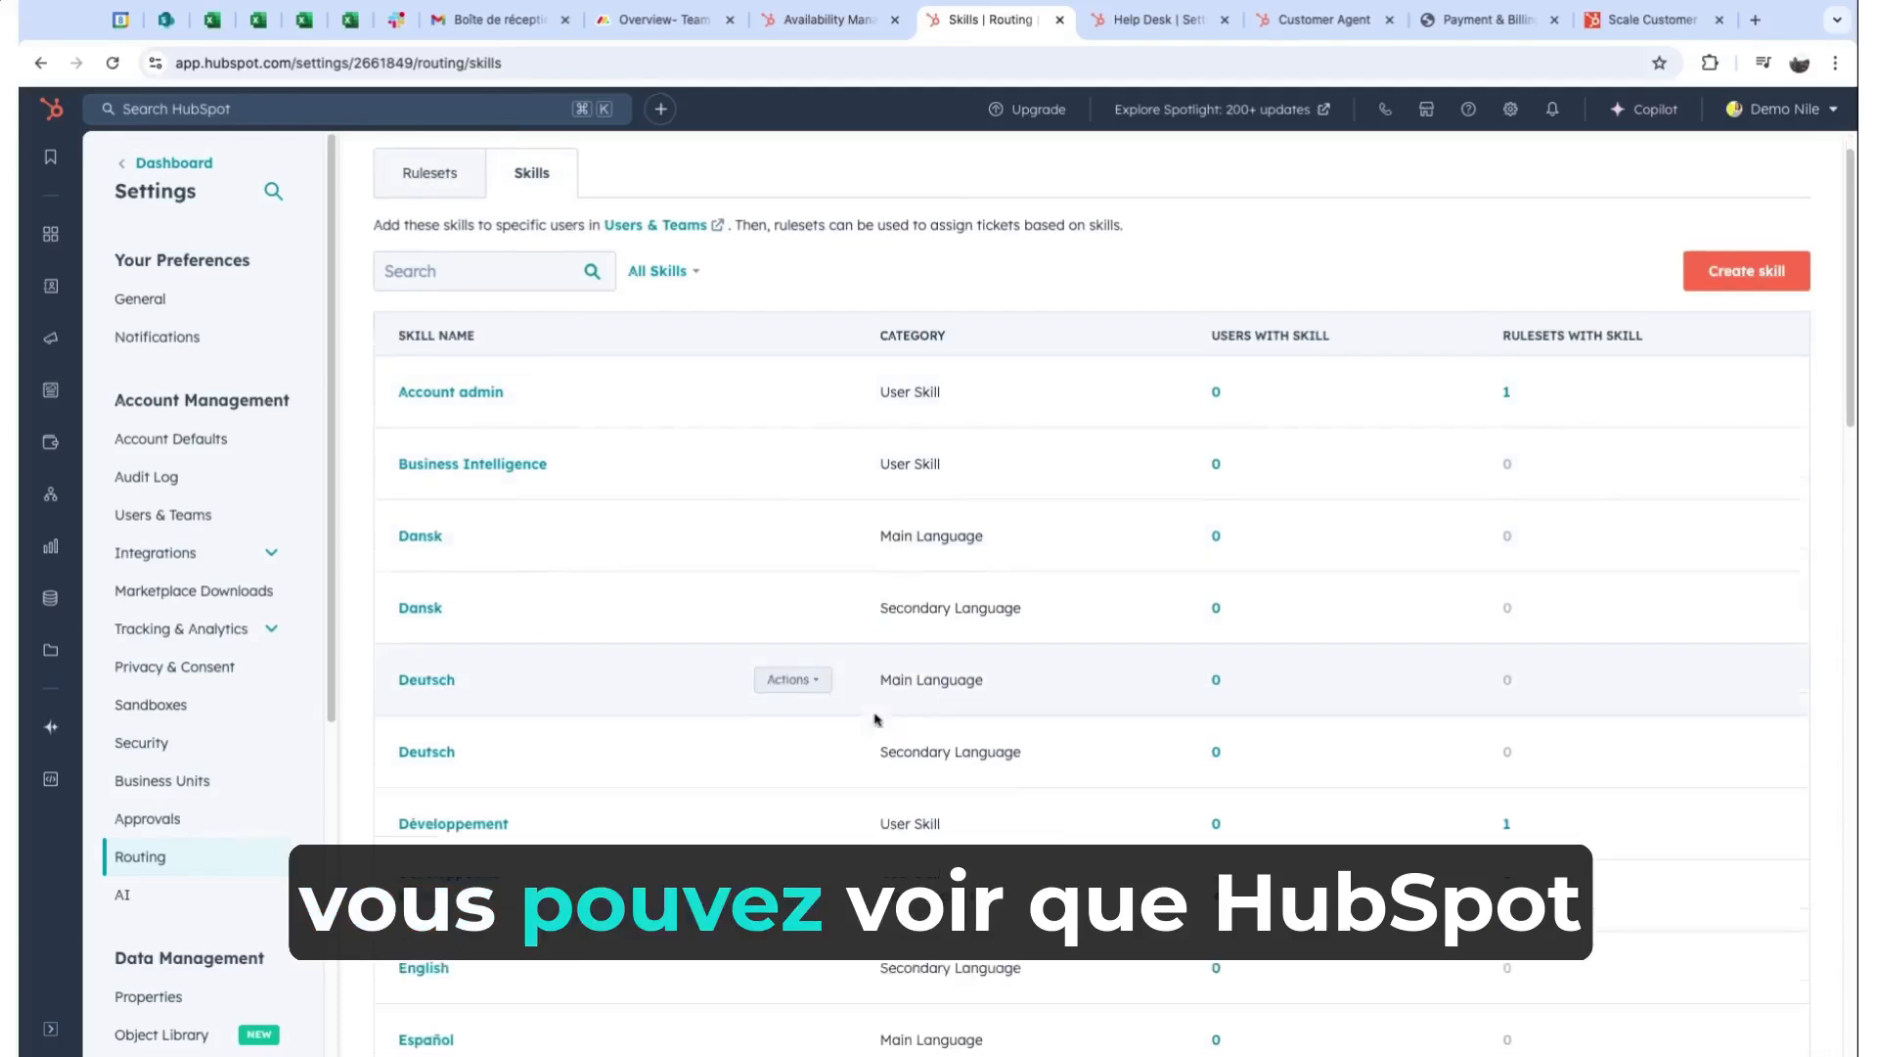
scroll(685, 489, down, 1)
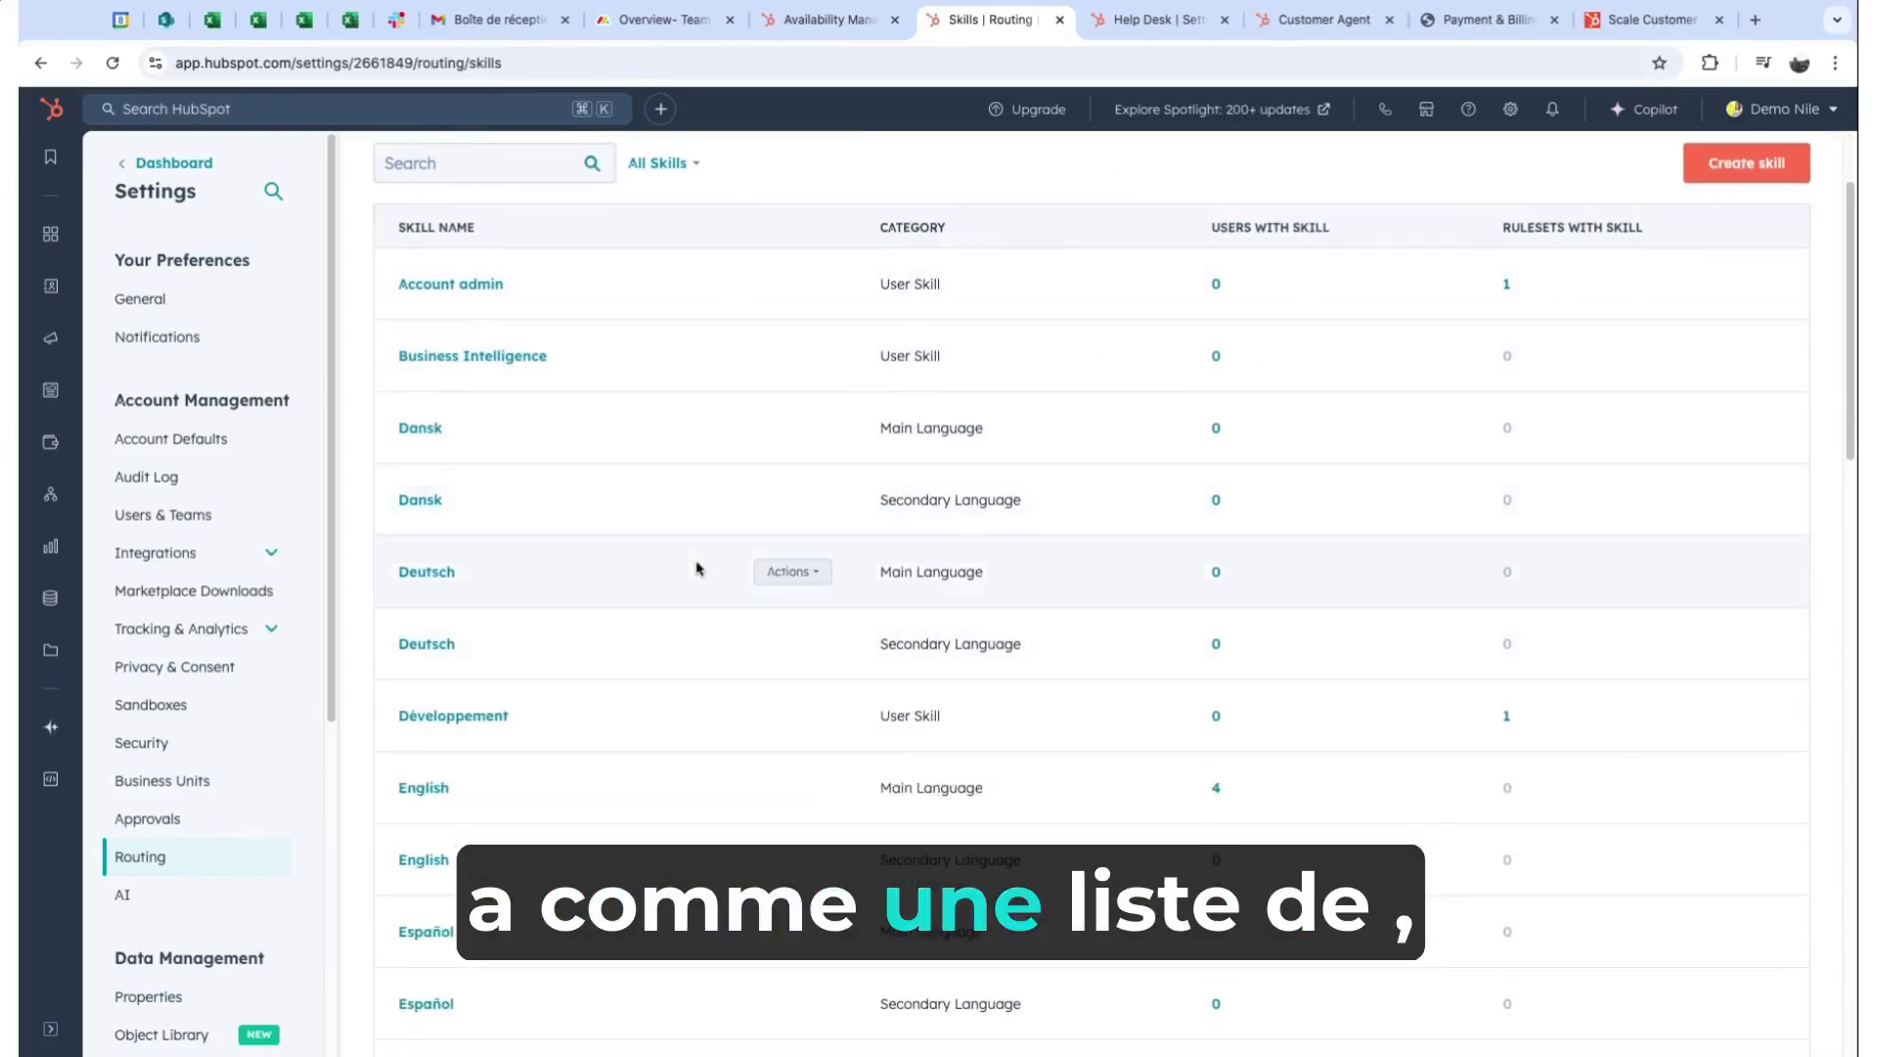
scroll(618, 396, up, 2)
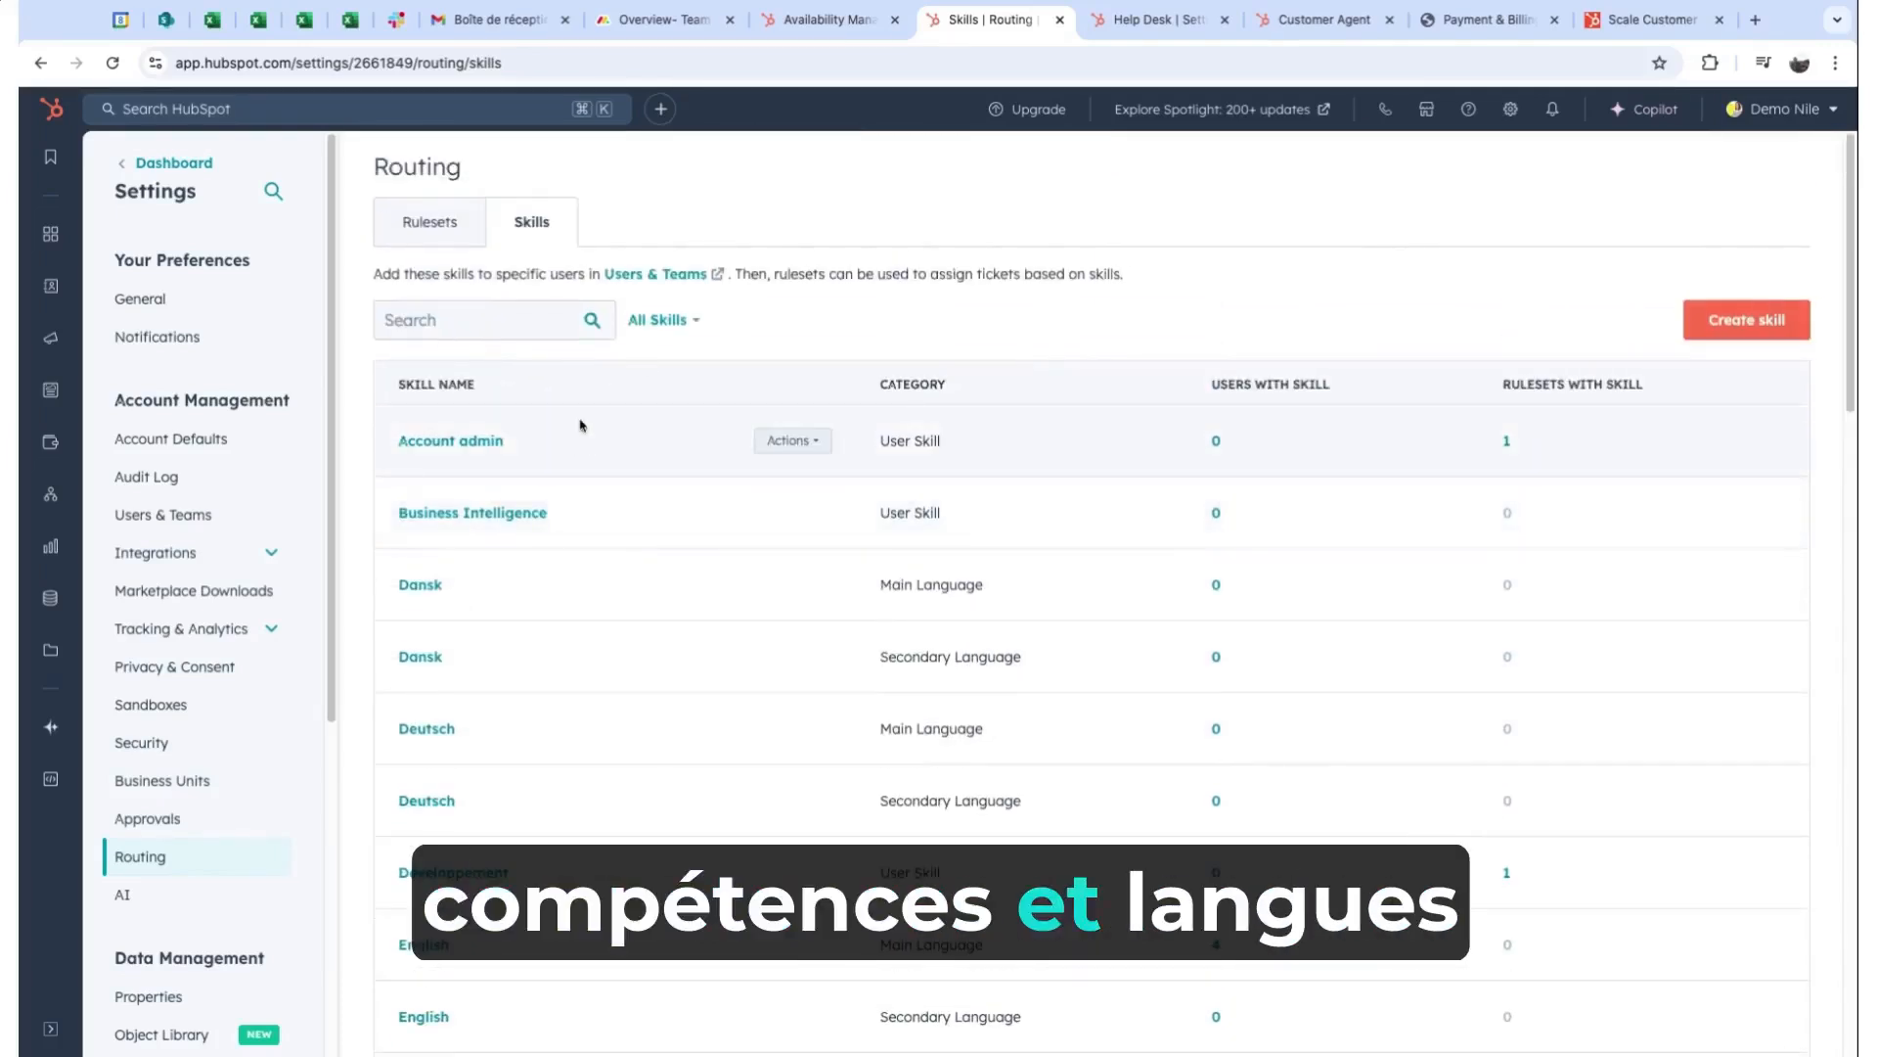
scroll(744, 846, down, 10)
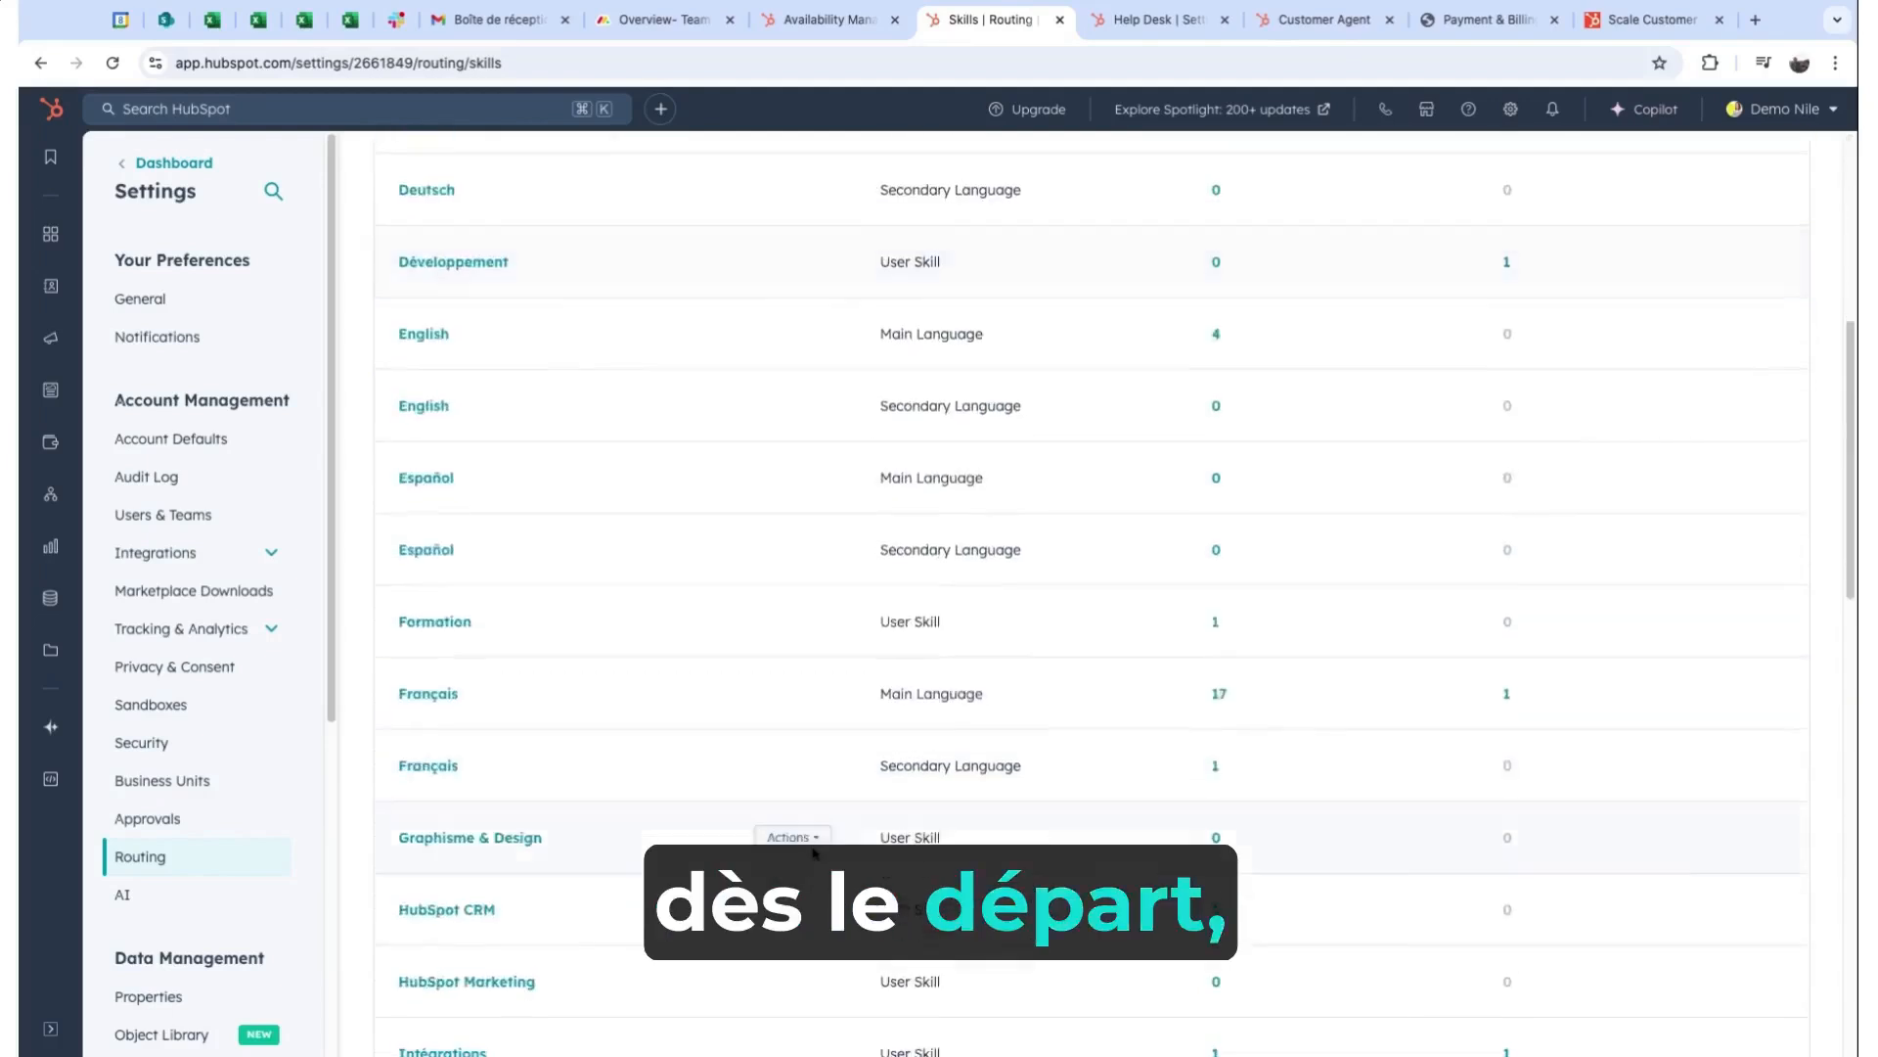
scroll(813, 853, down, 3)
scroll(813, 587, up, 13)
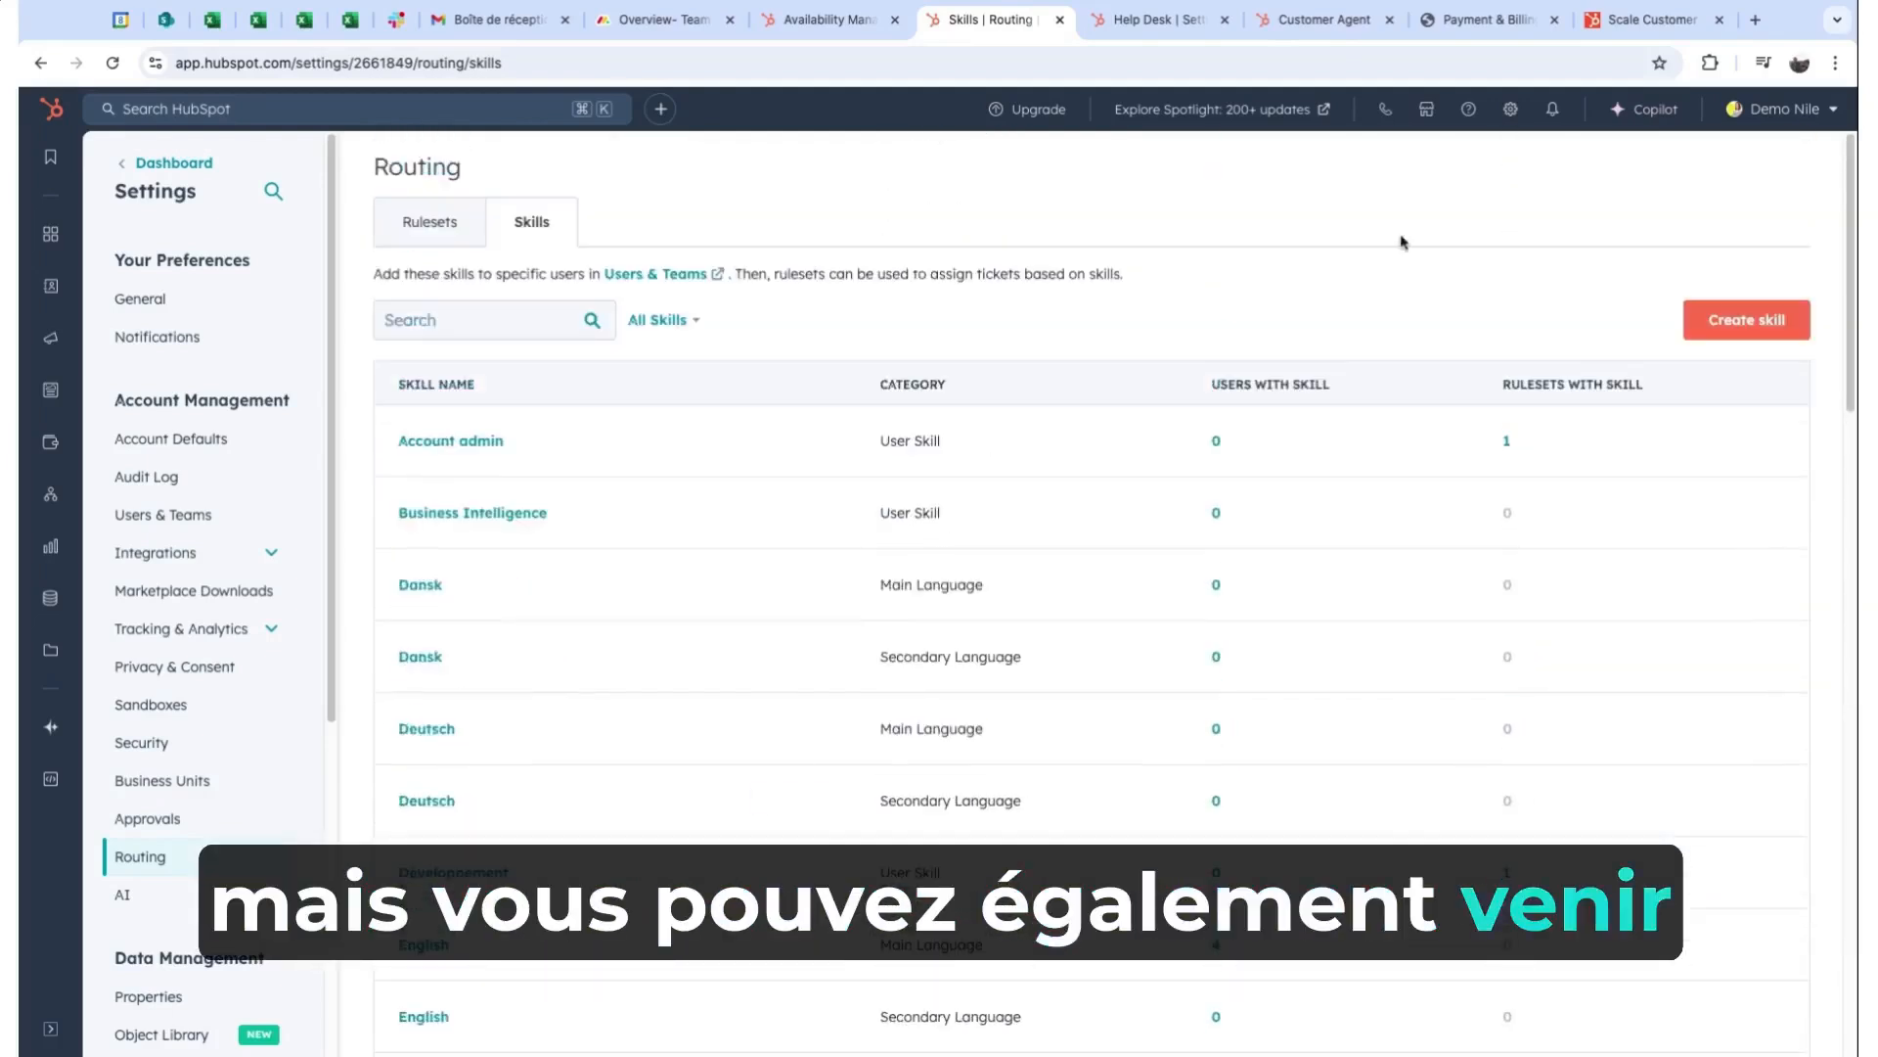
Check which categories a new routing skill can belong to, and close the form without creating a skill.
click(1729, 333)
click(909, 295)
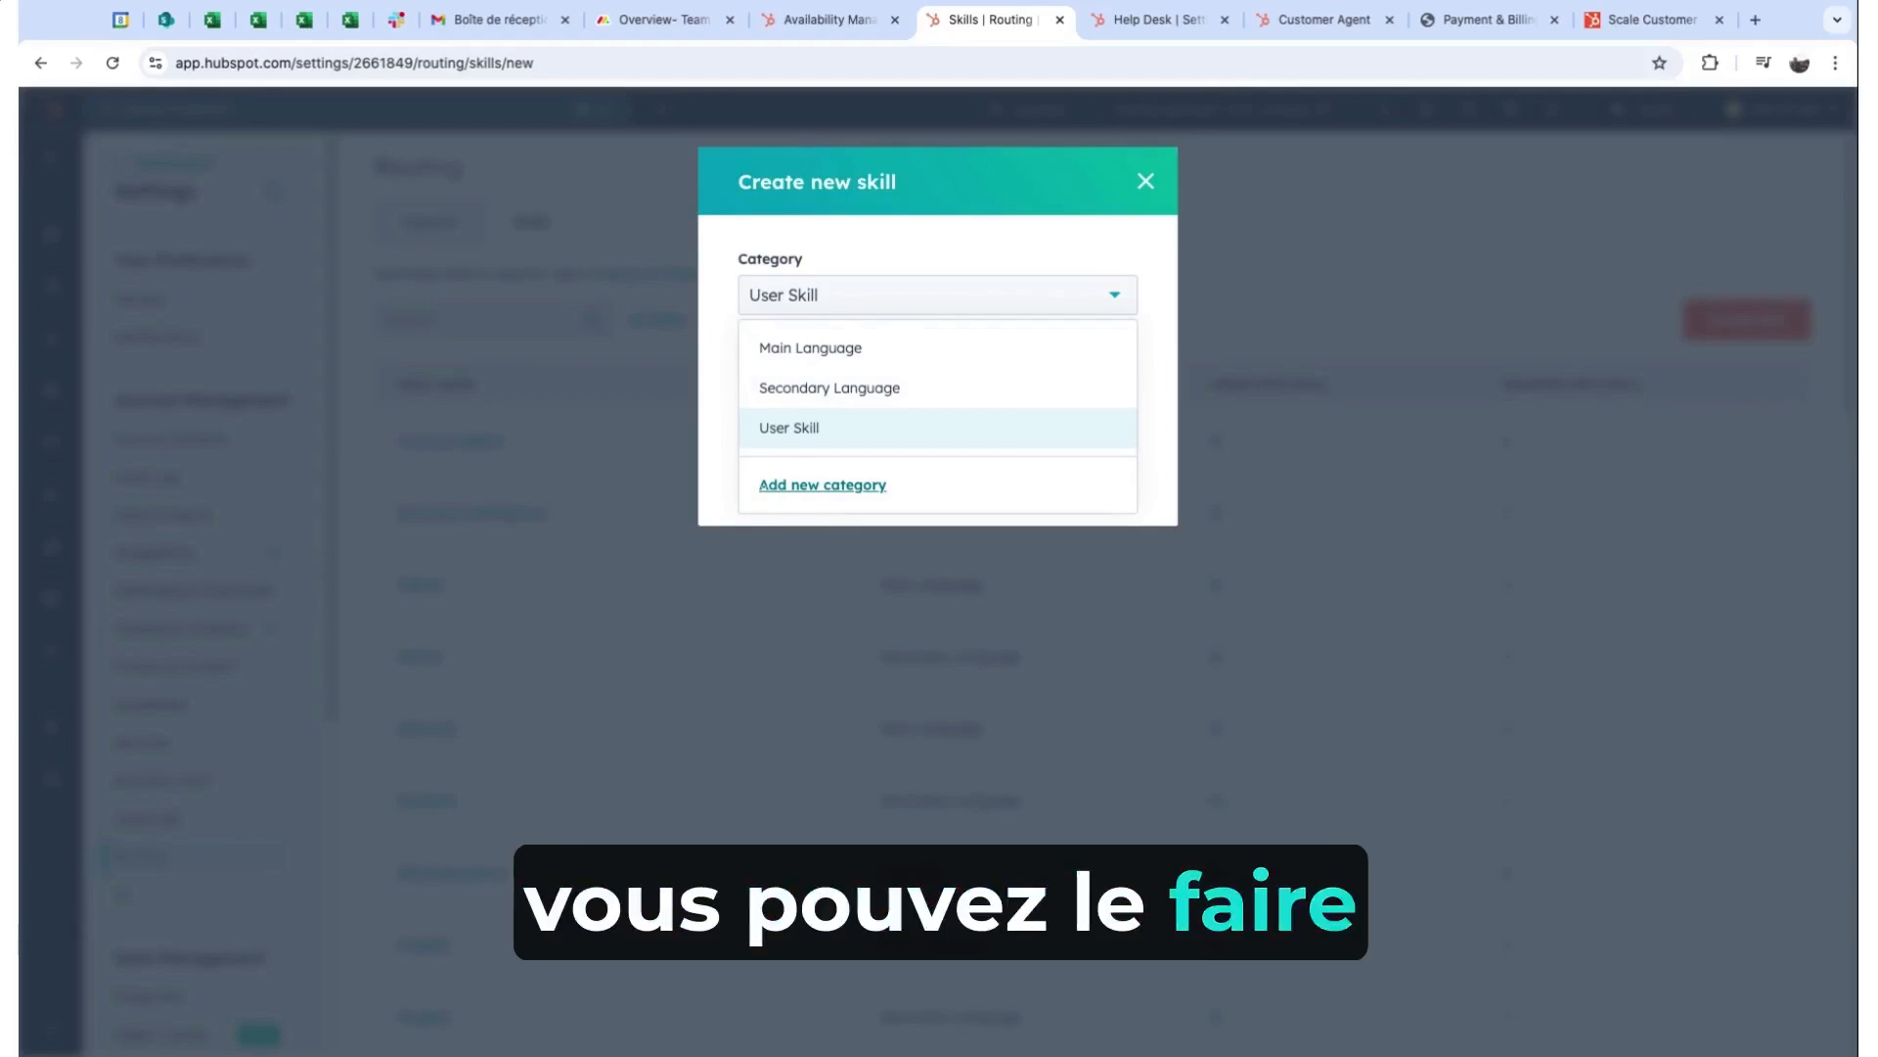
click(1151, 179)
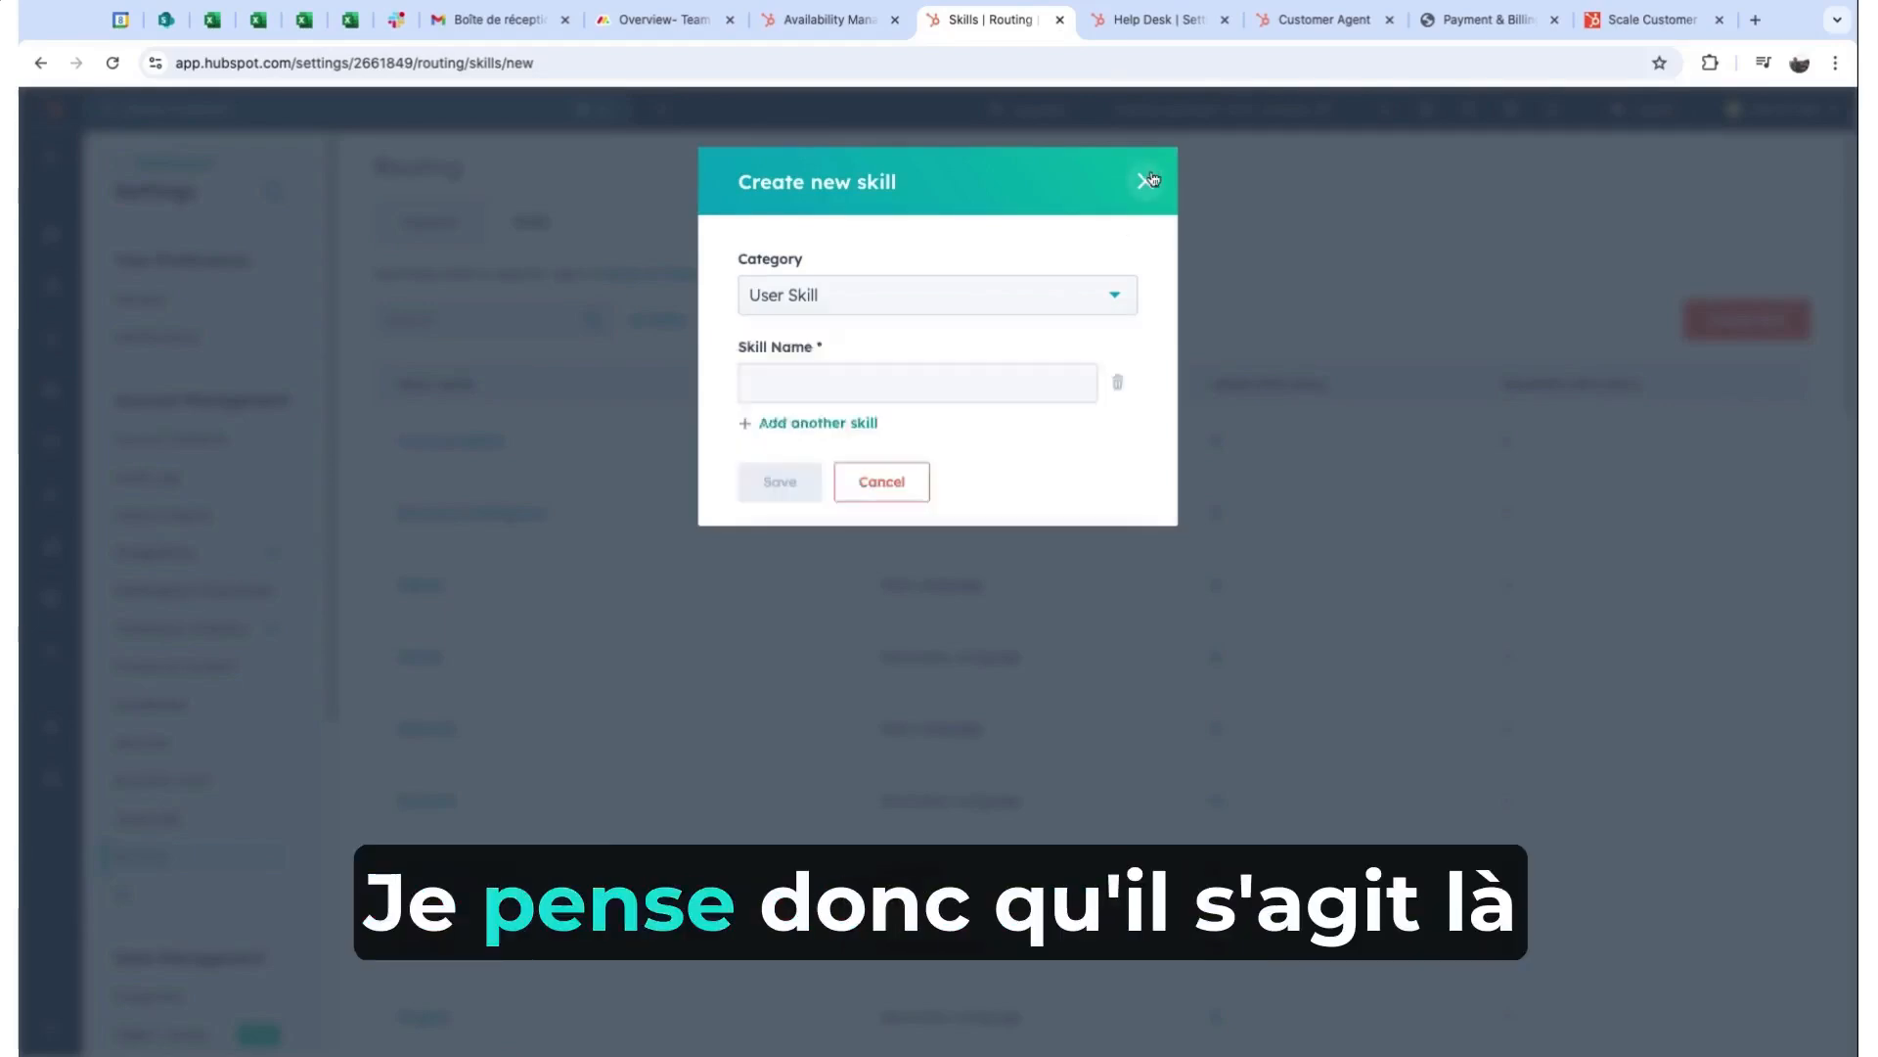
click(1151, 180)
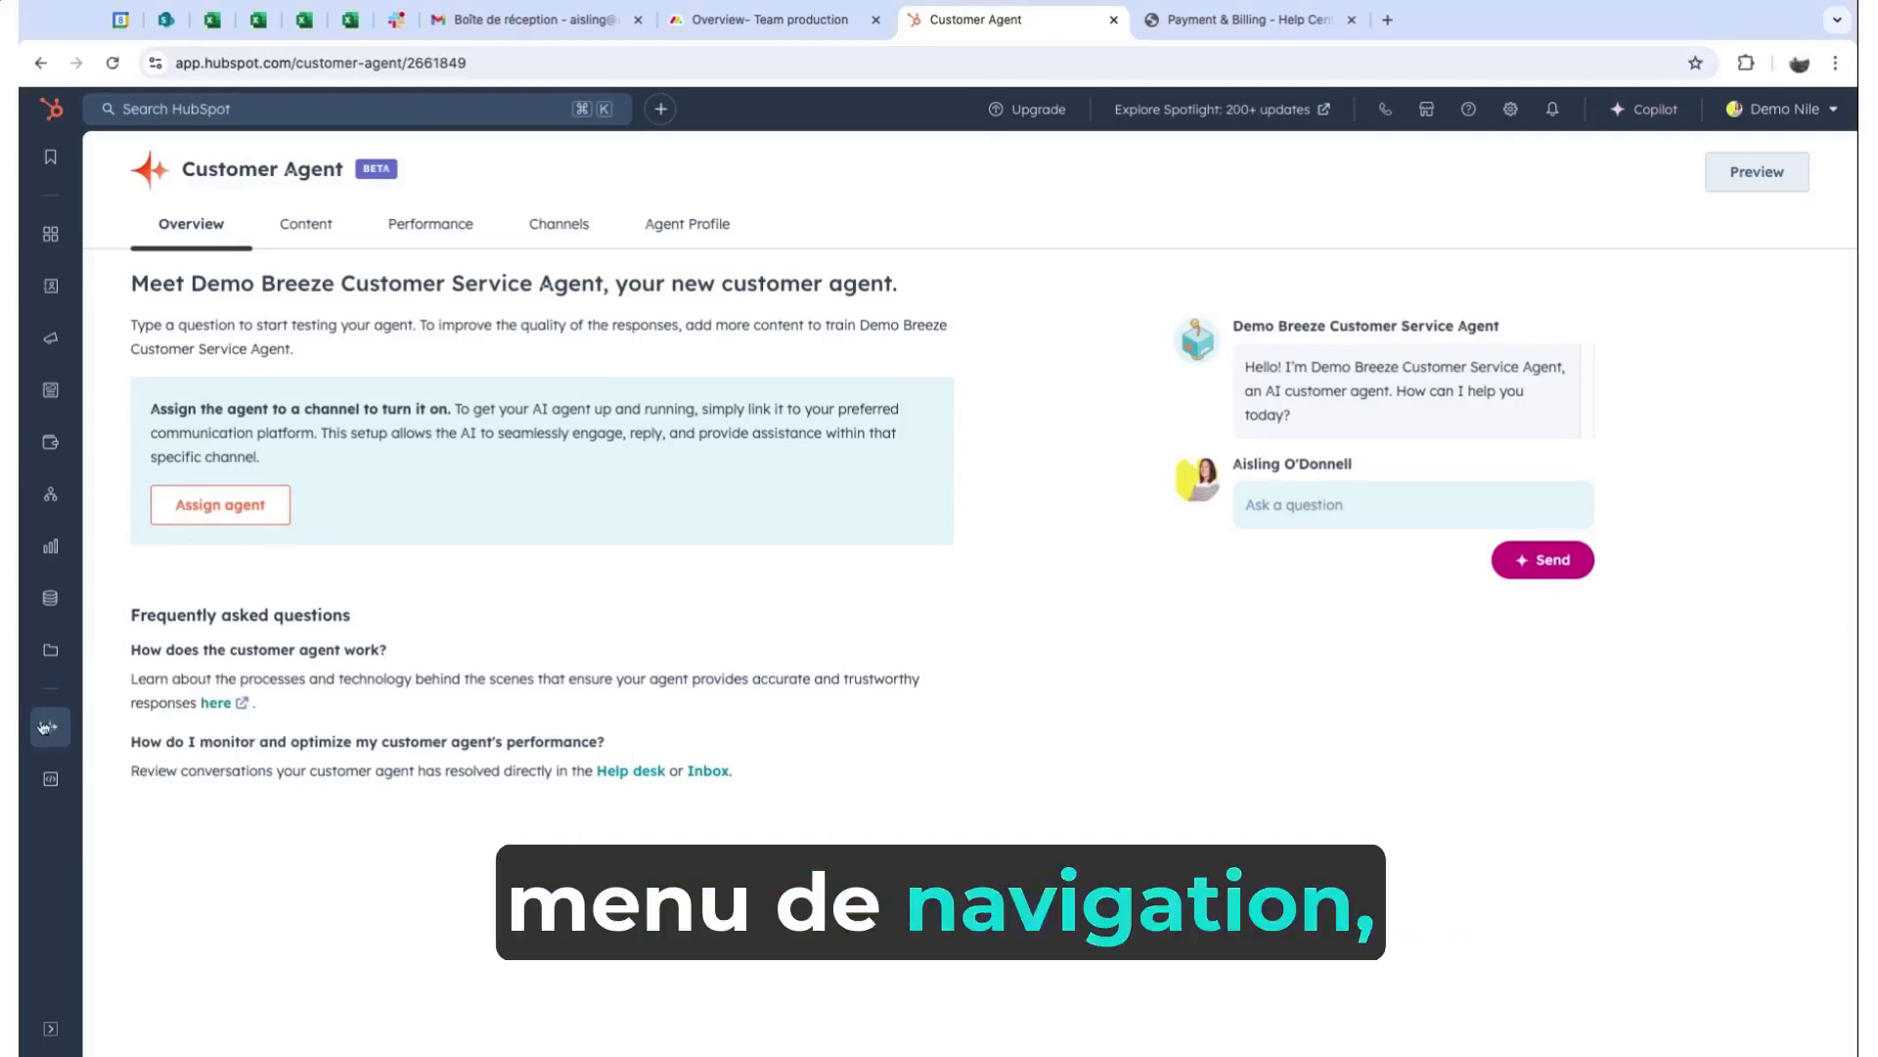
Examine the Customer Agent's content sources and the options for adding content, and open its performance reports.
mouse_move(45, 727)
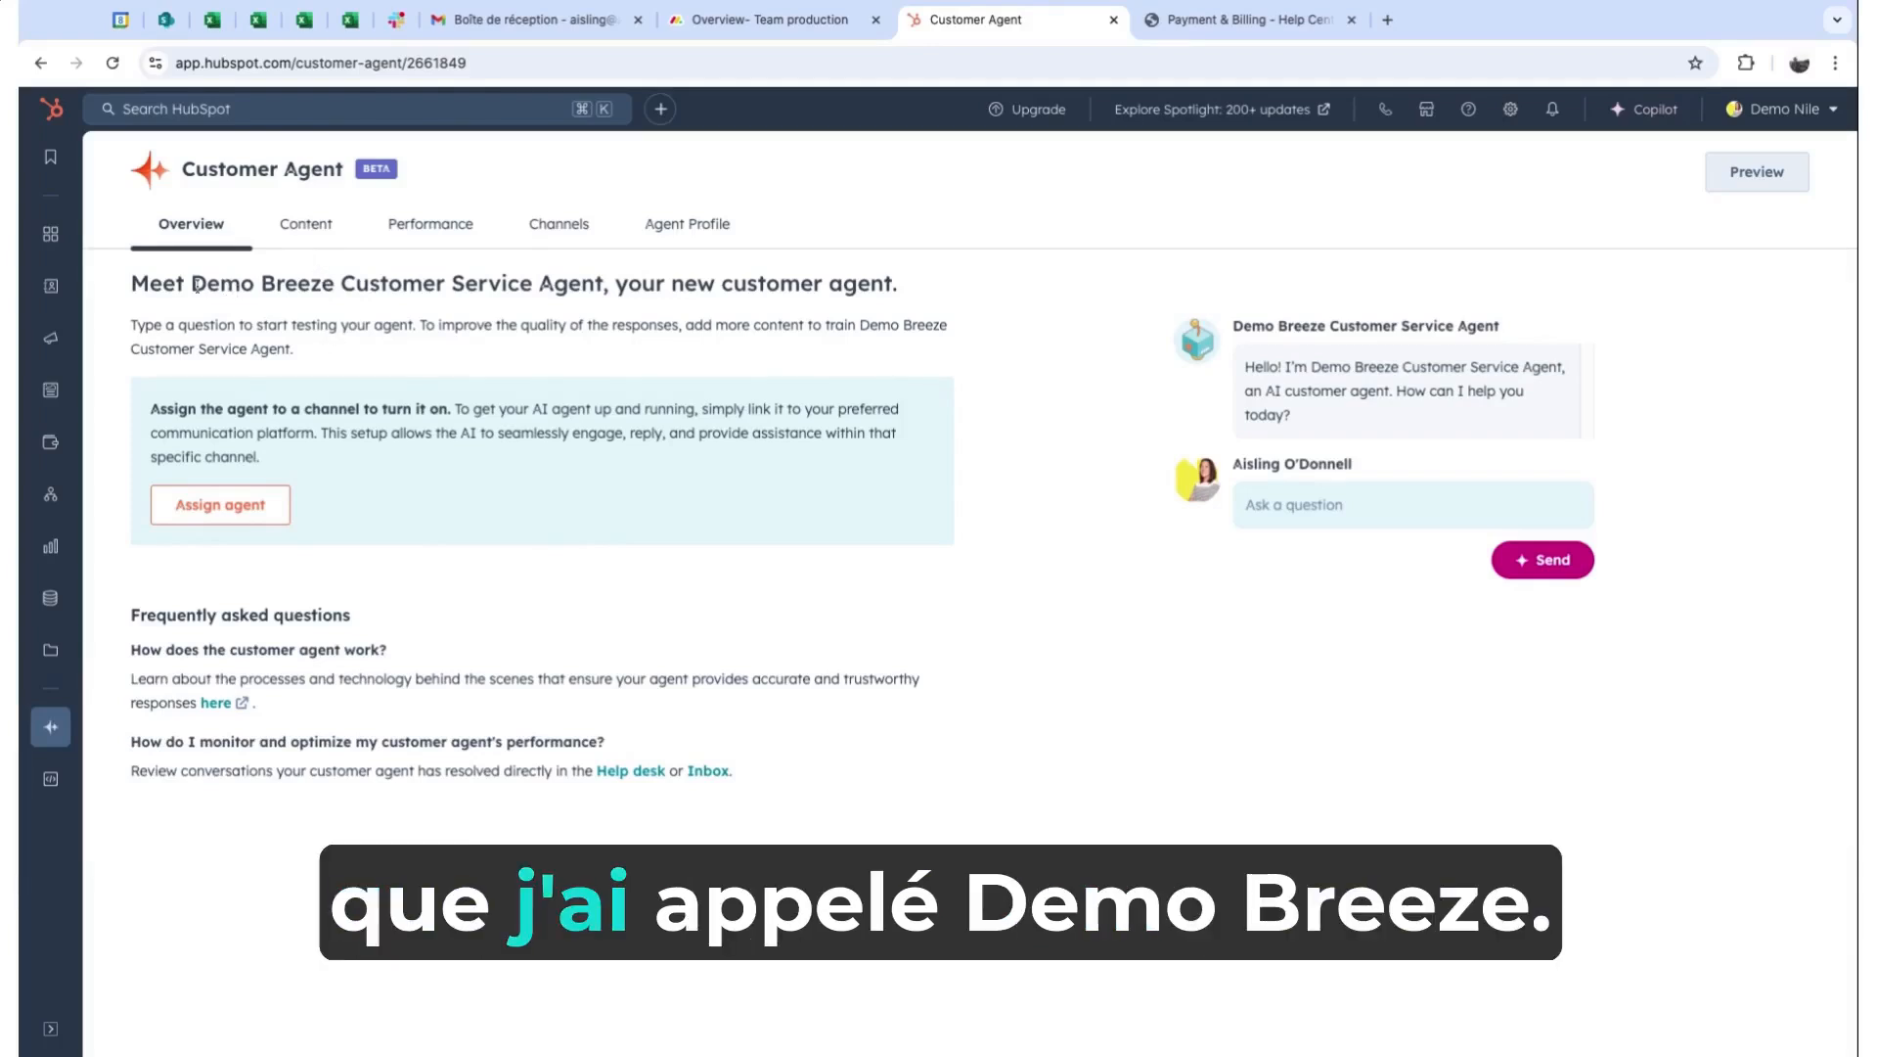
click(313, 227)
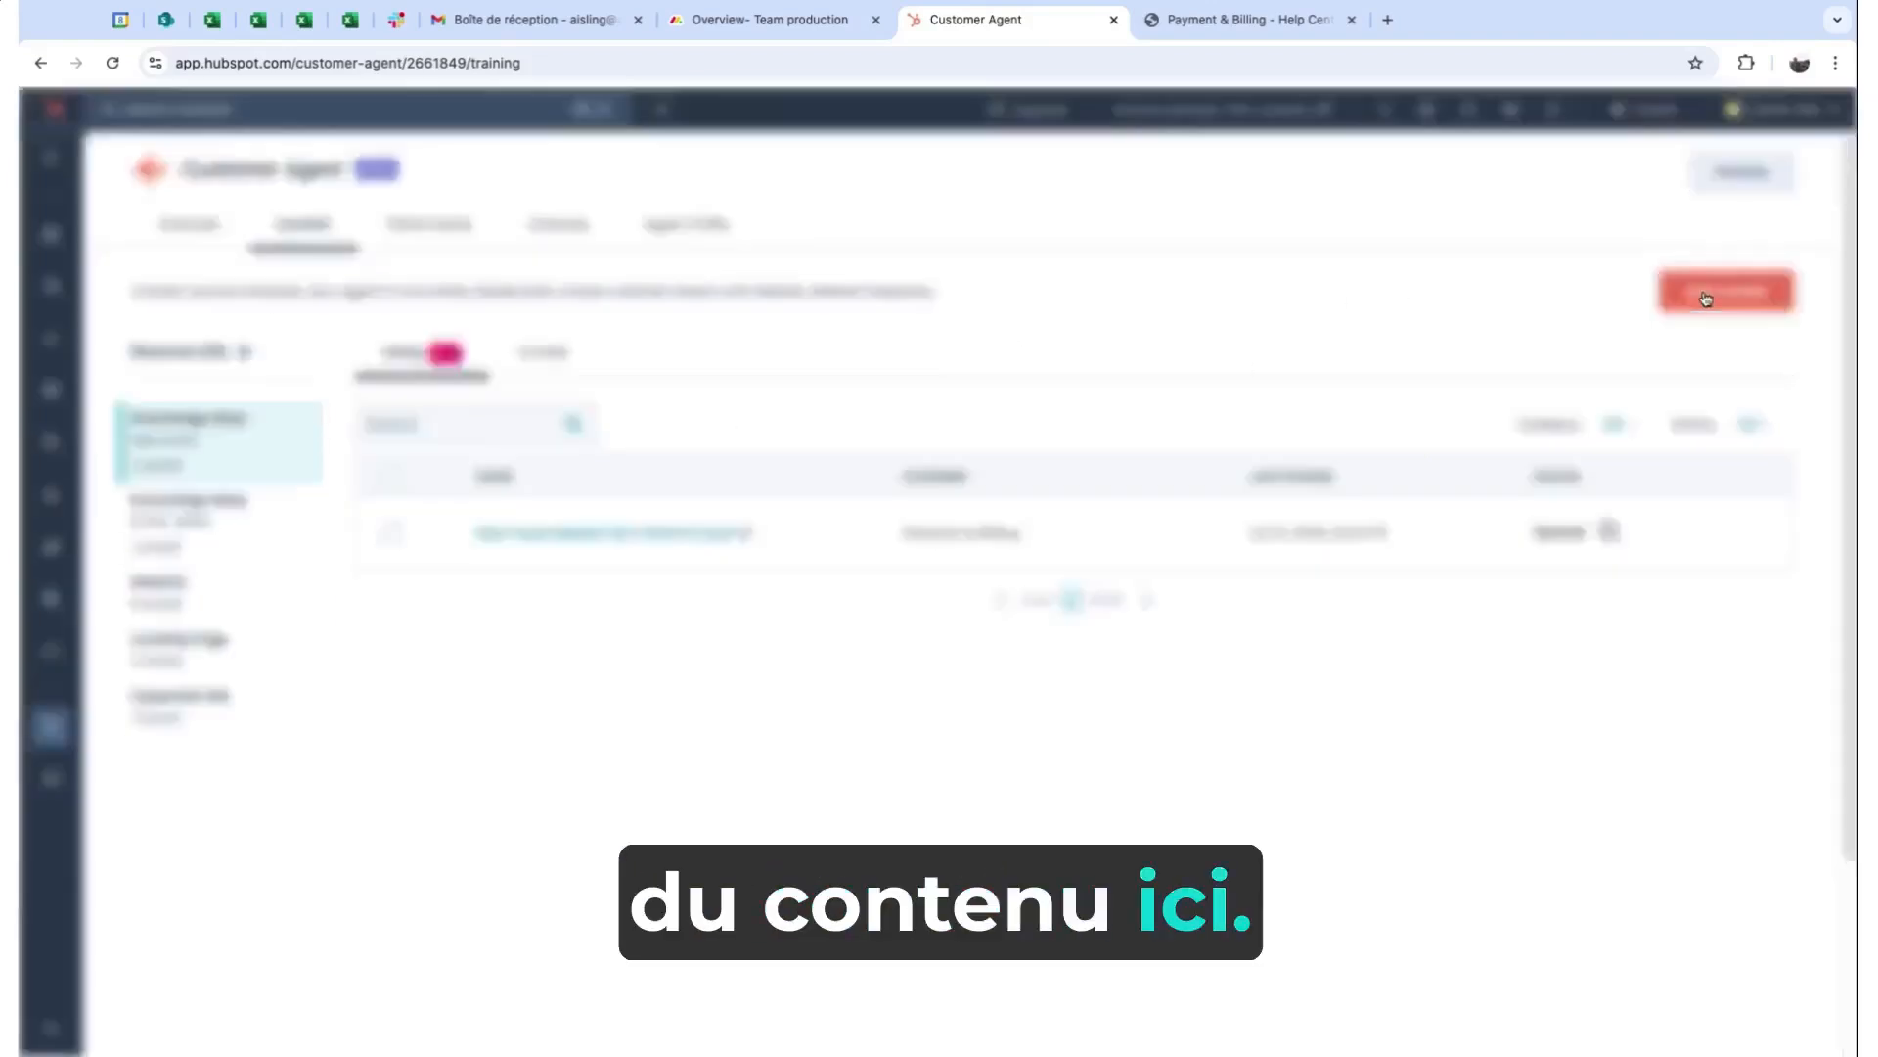
click(1704, 298)
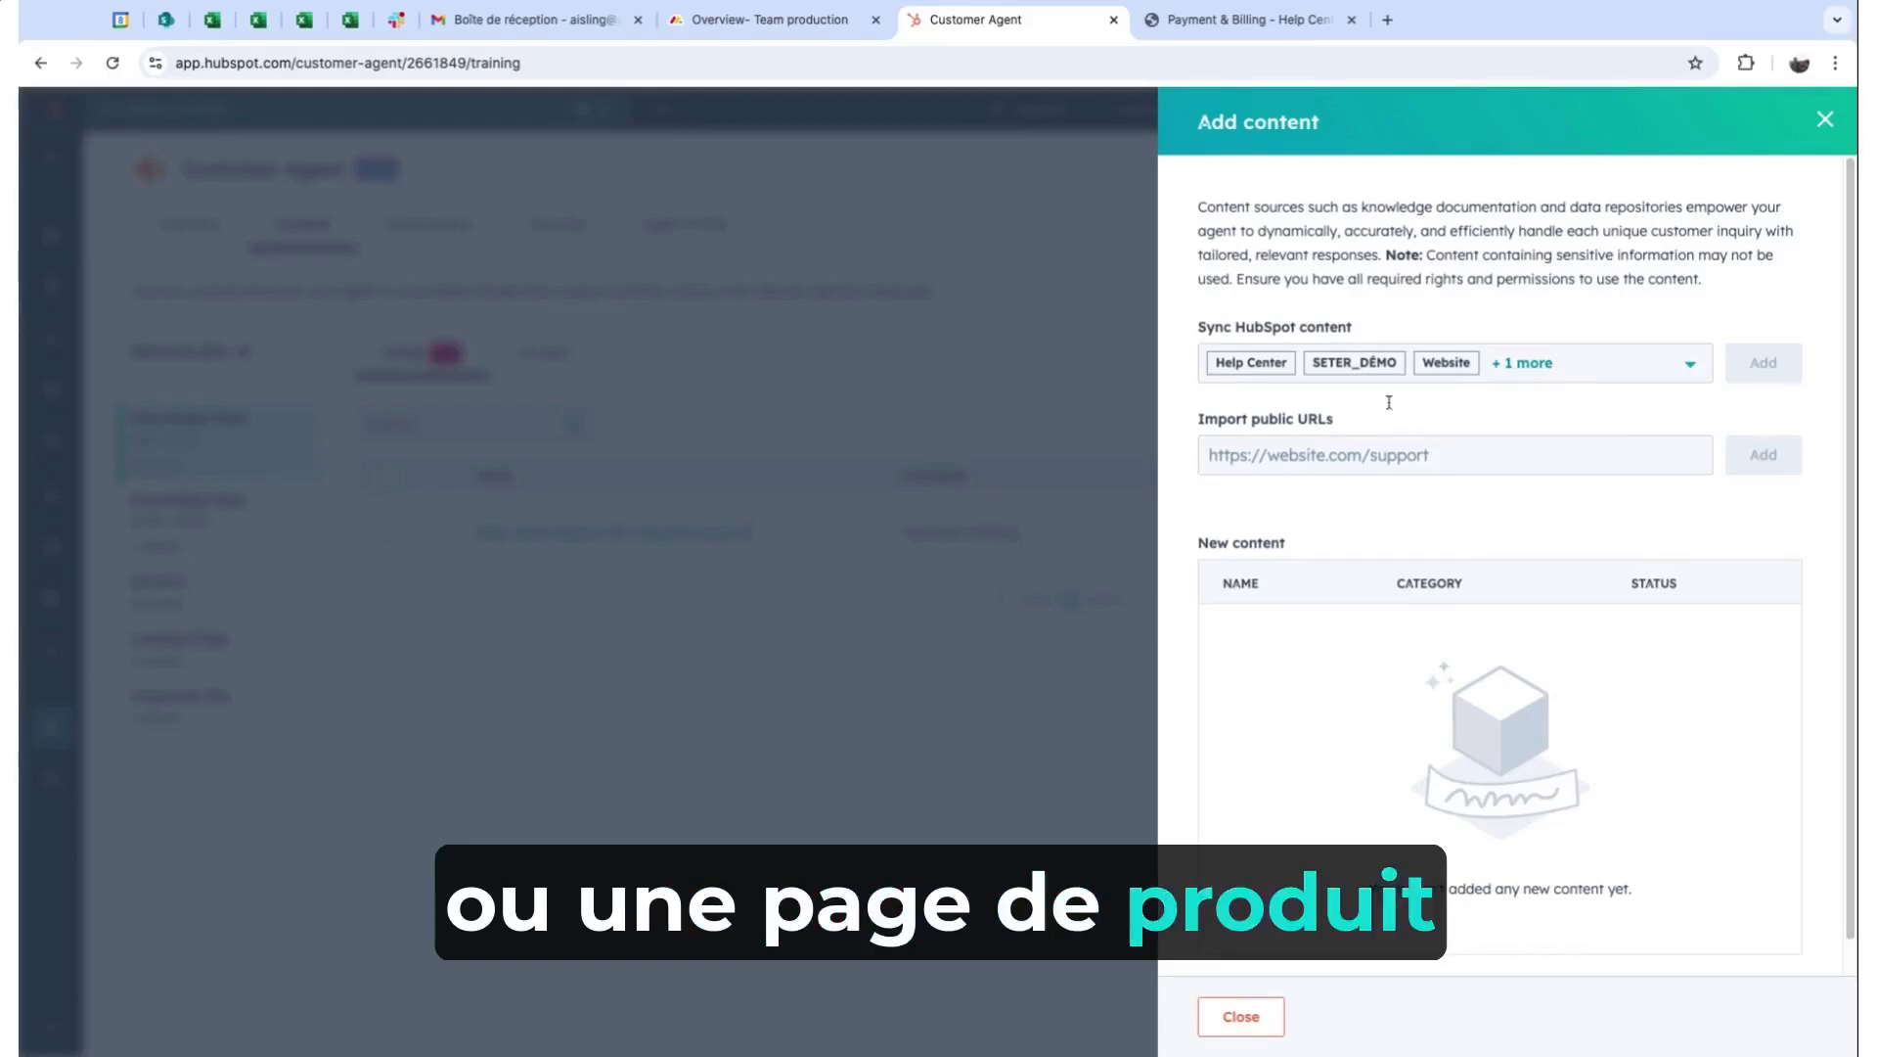
click(1824, 123)
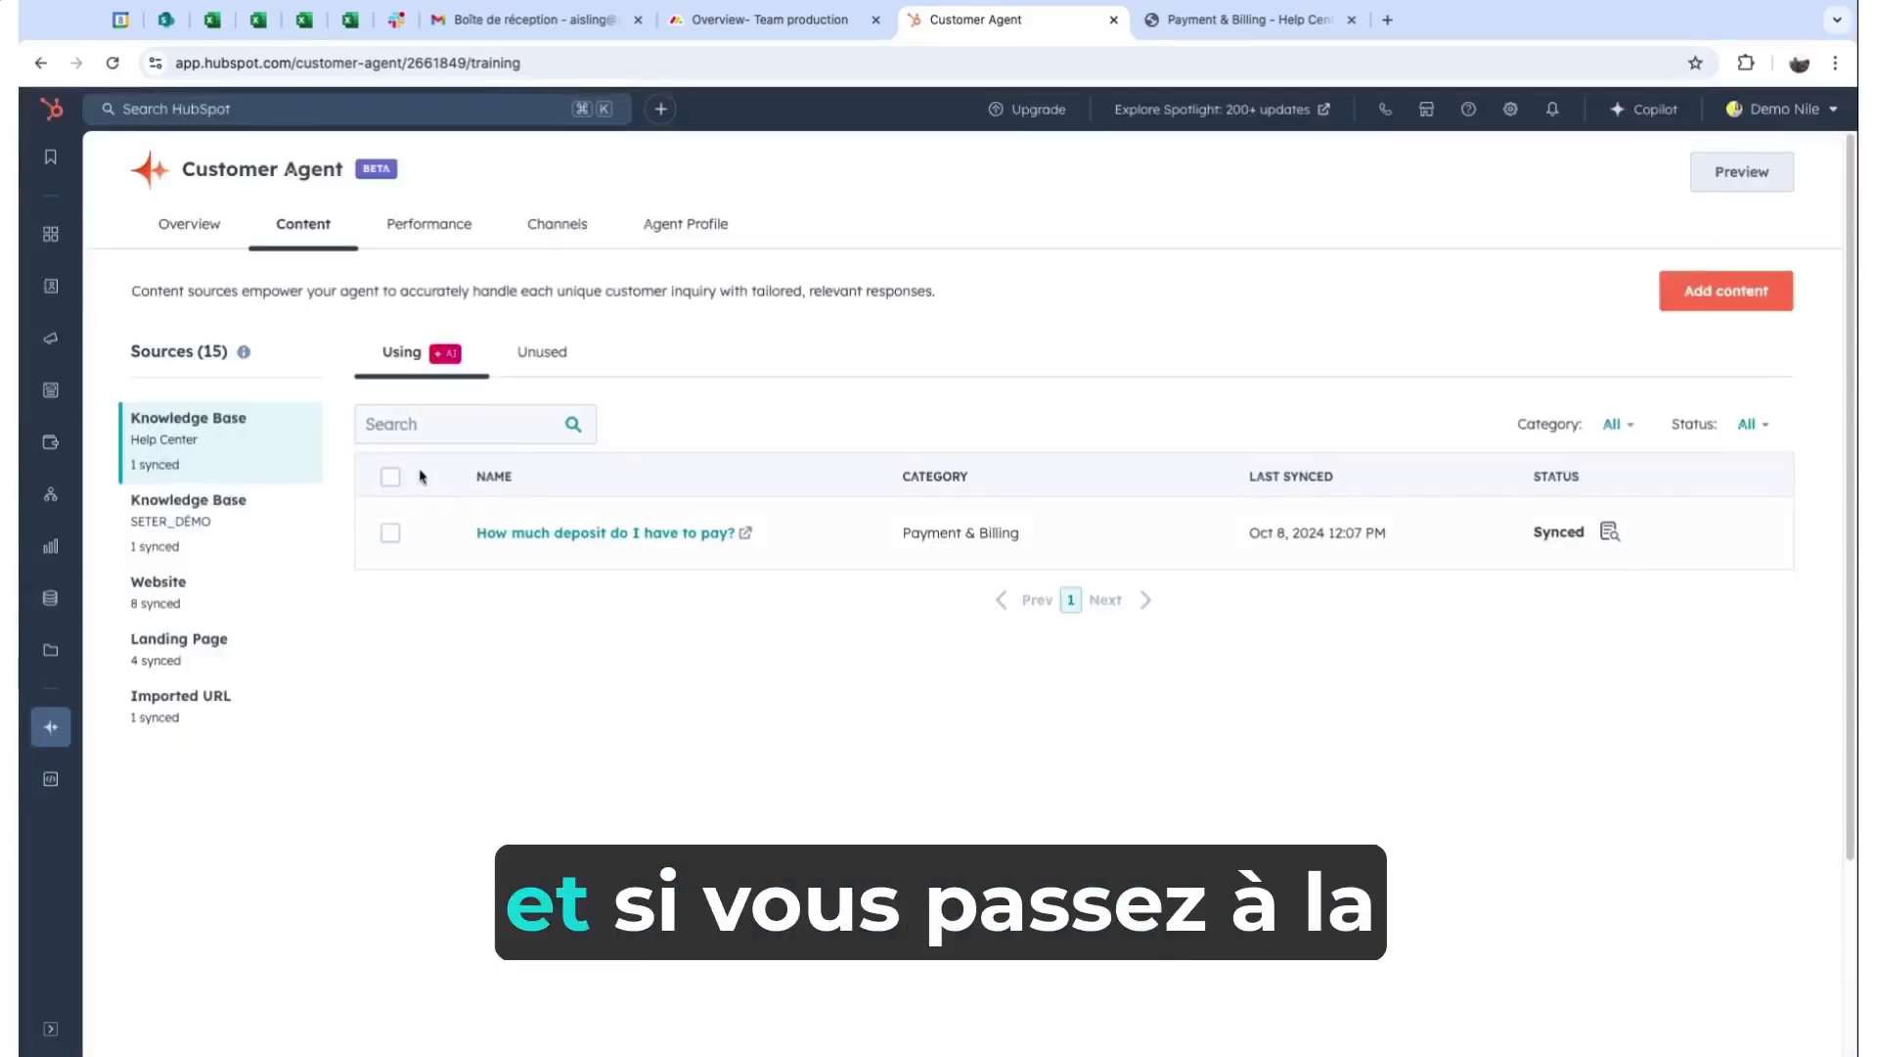
click(430, 227)
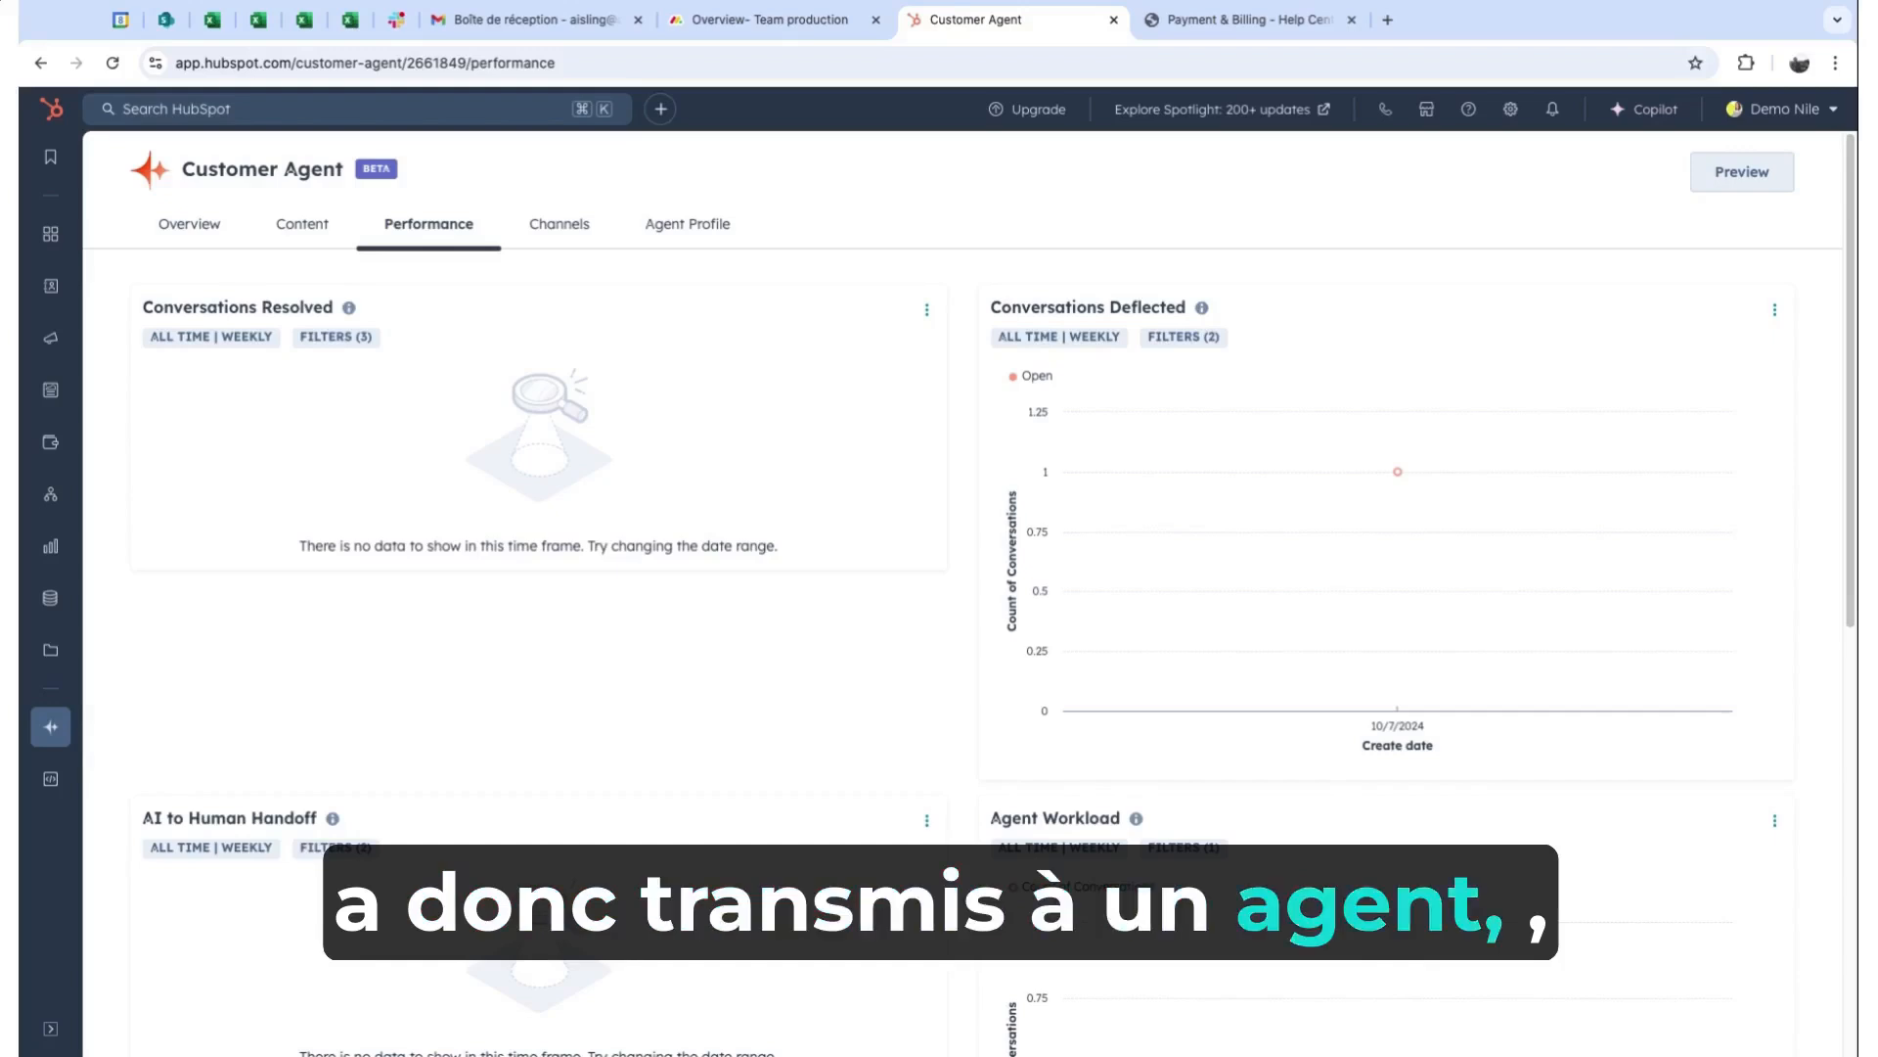
Examine the Customer Agent's performance reports on human handoff, agent workload, unanswered questions and visitor feedback.
scroll(972, 772, down, 4)
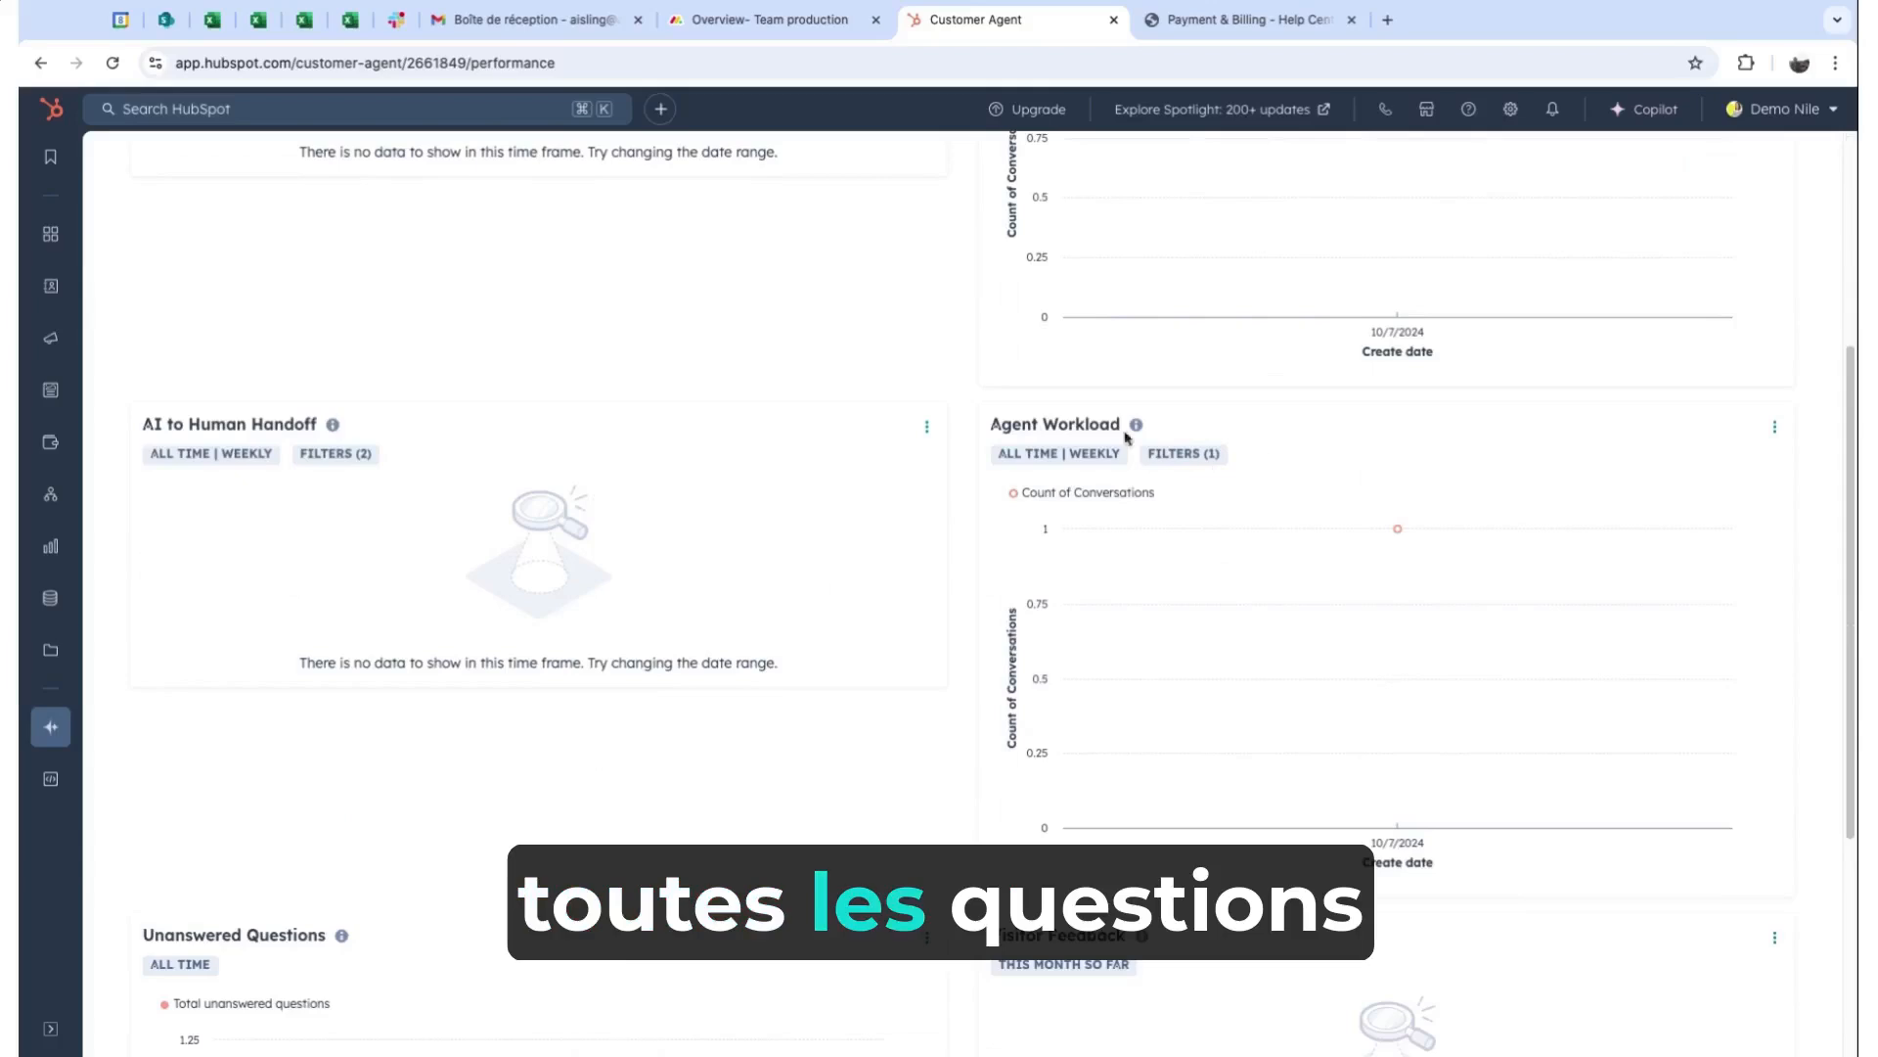
scroll(1190, 445, down, 4)
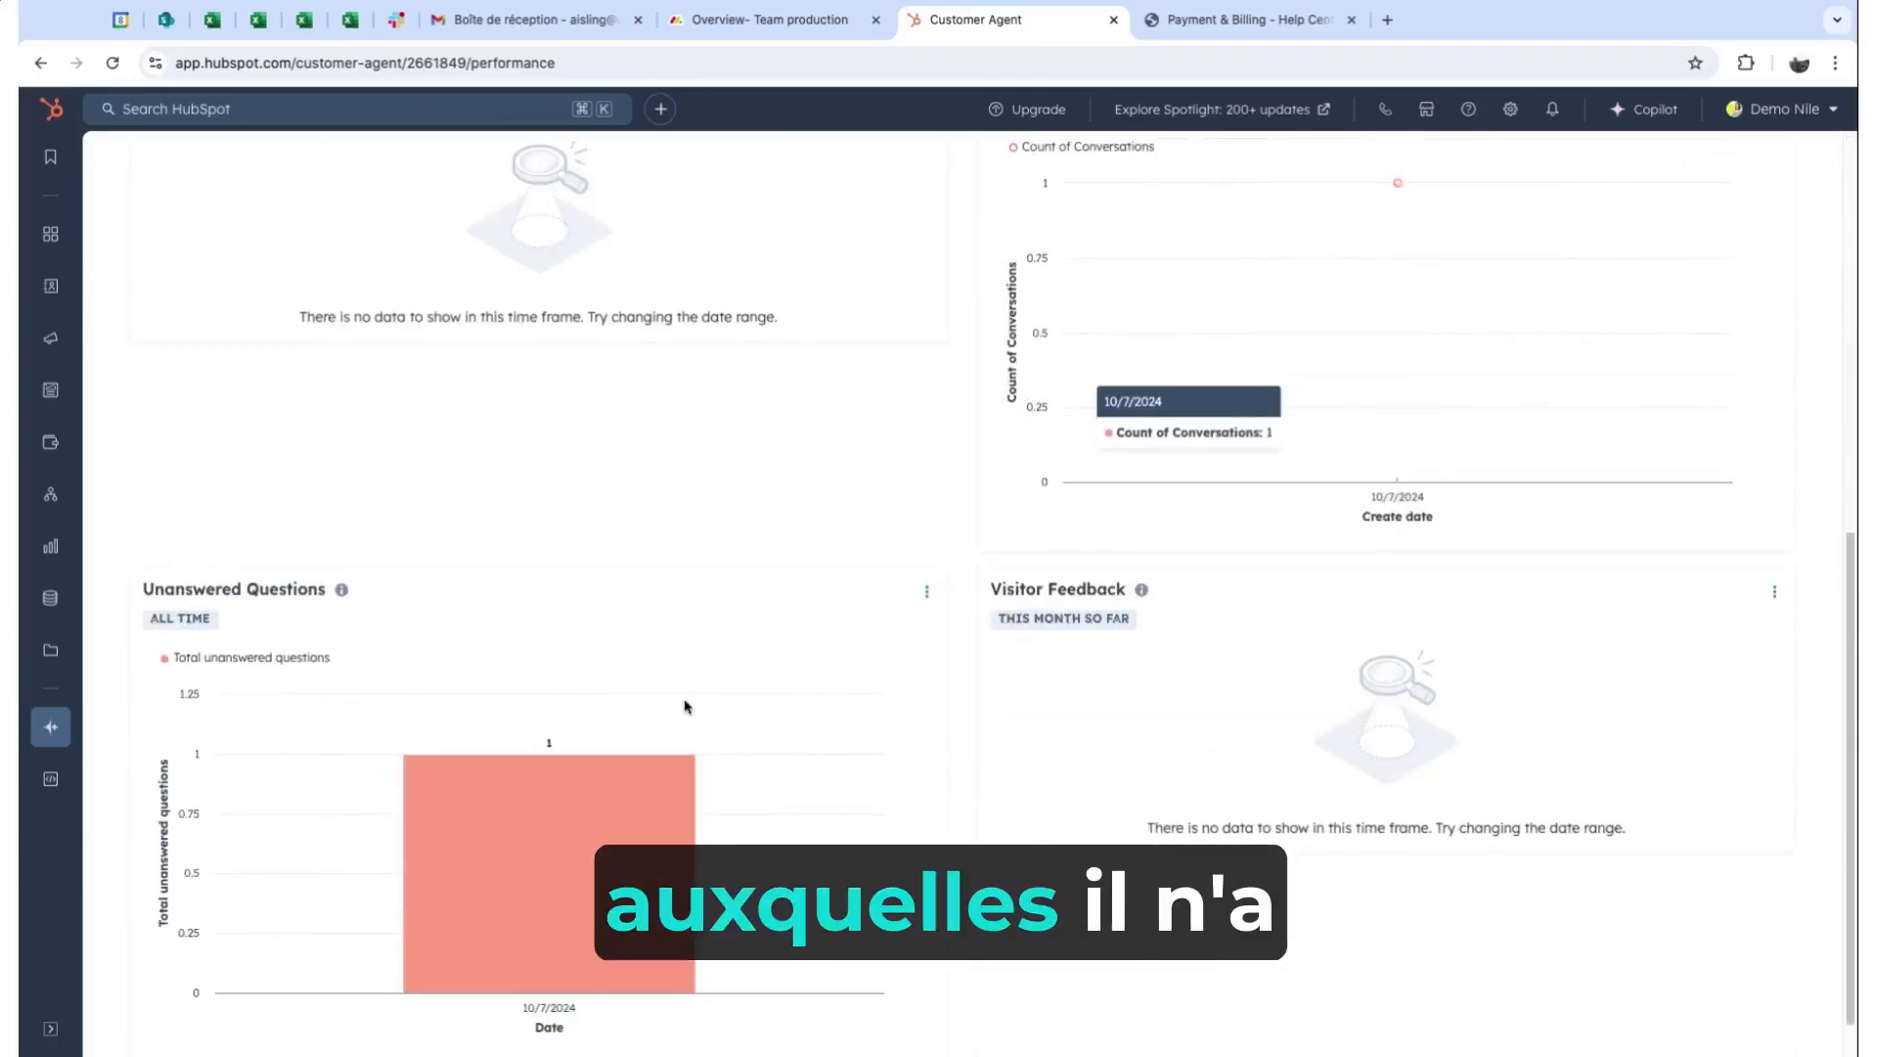
scroll(690, 636, down, 1)
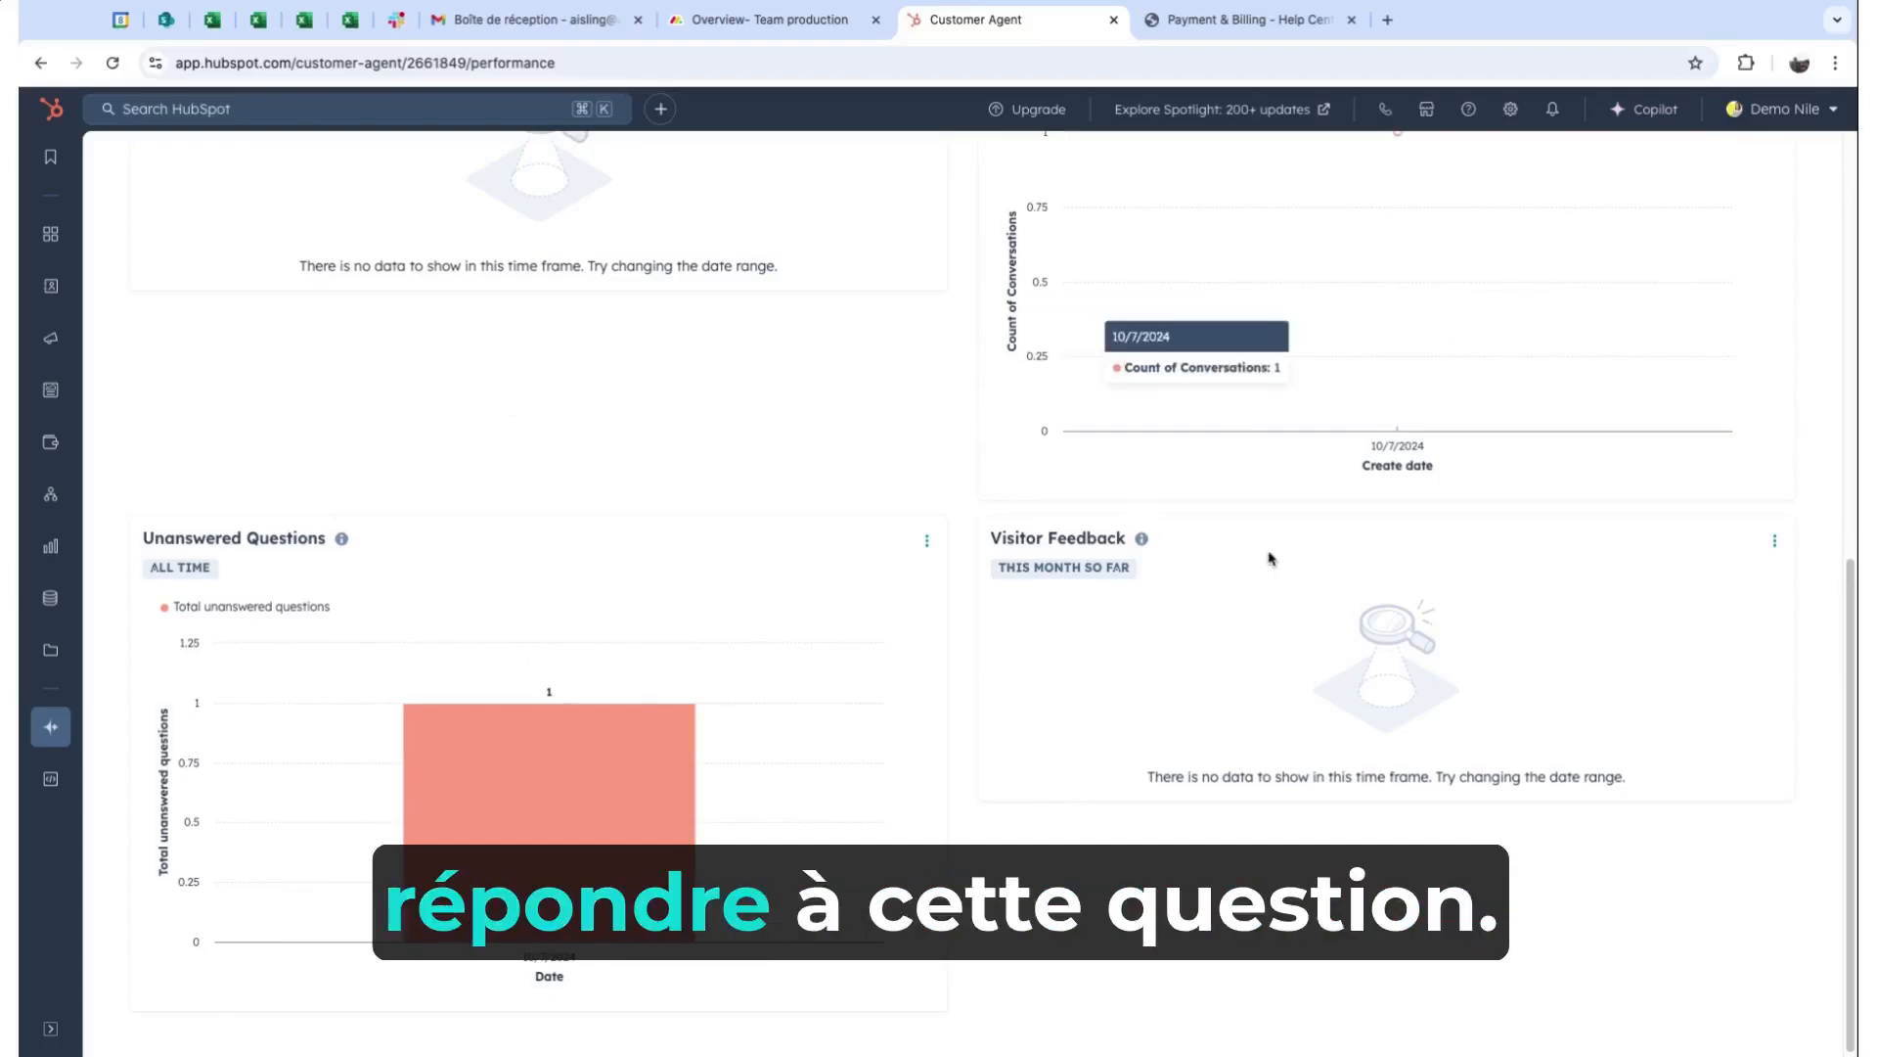
Open the Customer Agent's channels, check the fallback routing of the Breeze customer agent chatflow, and close it without changes.
scroll(1270, 554, up, 3)
click(560, 223)
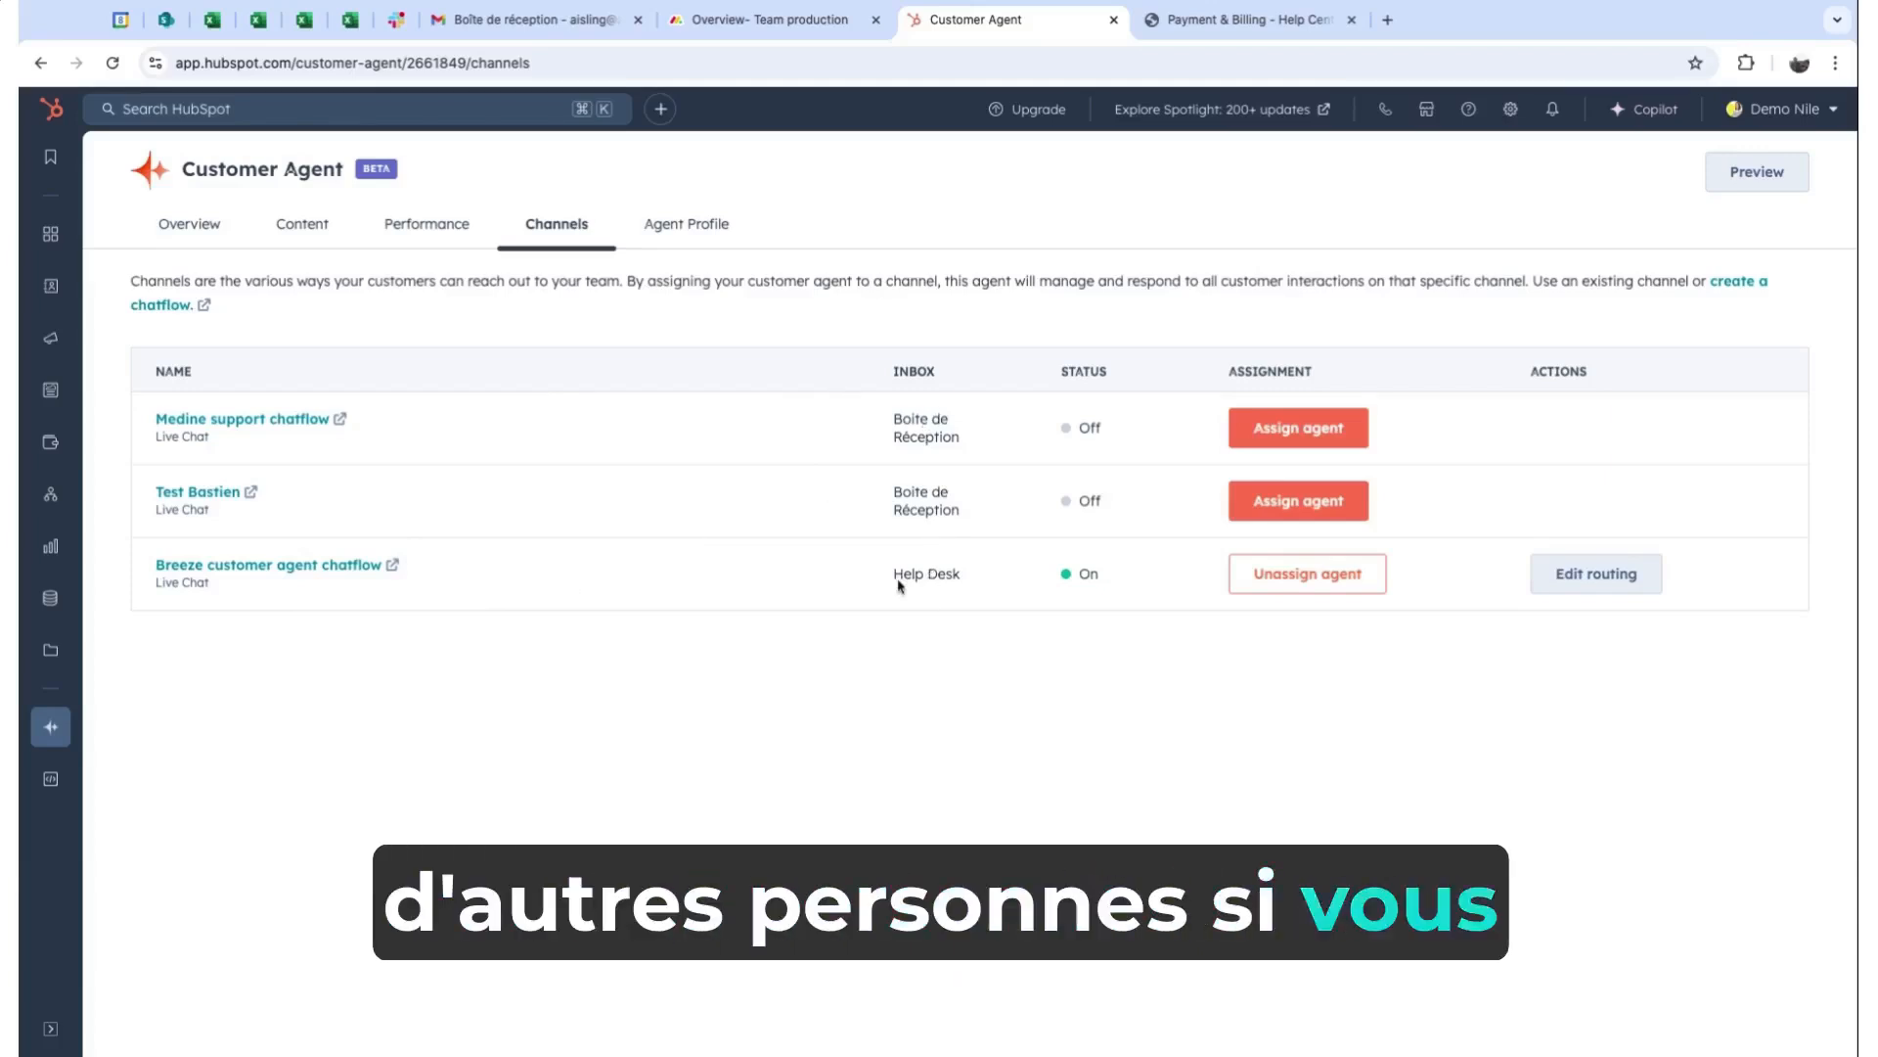
click(1577, 579)
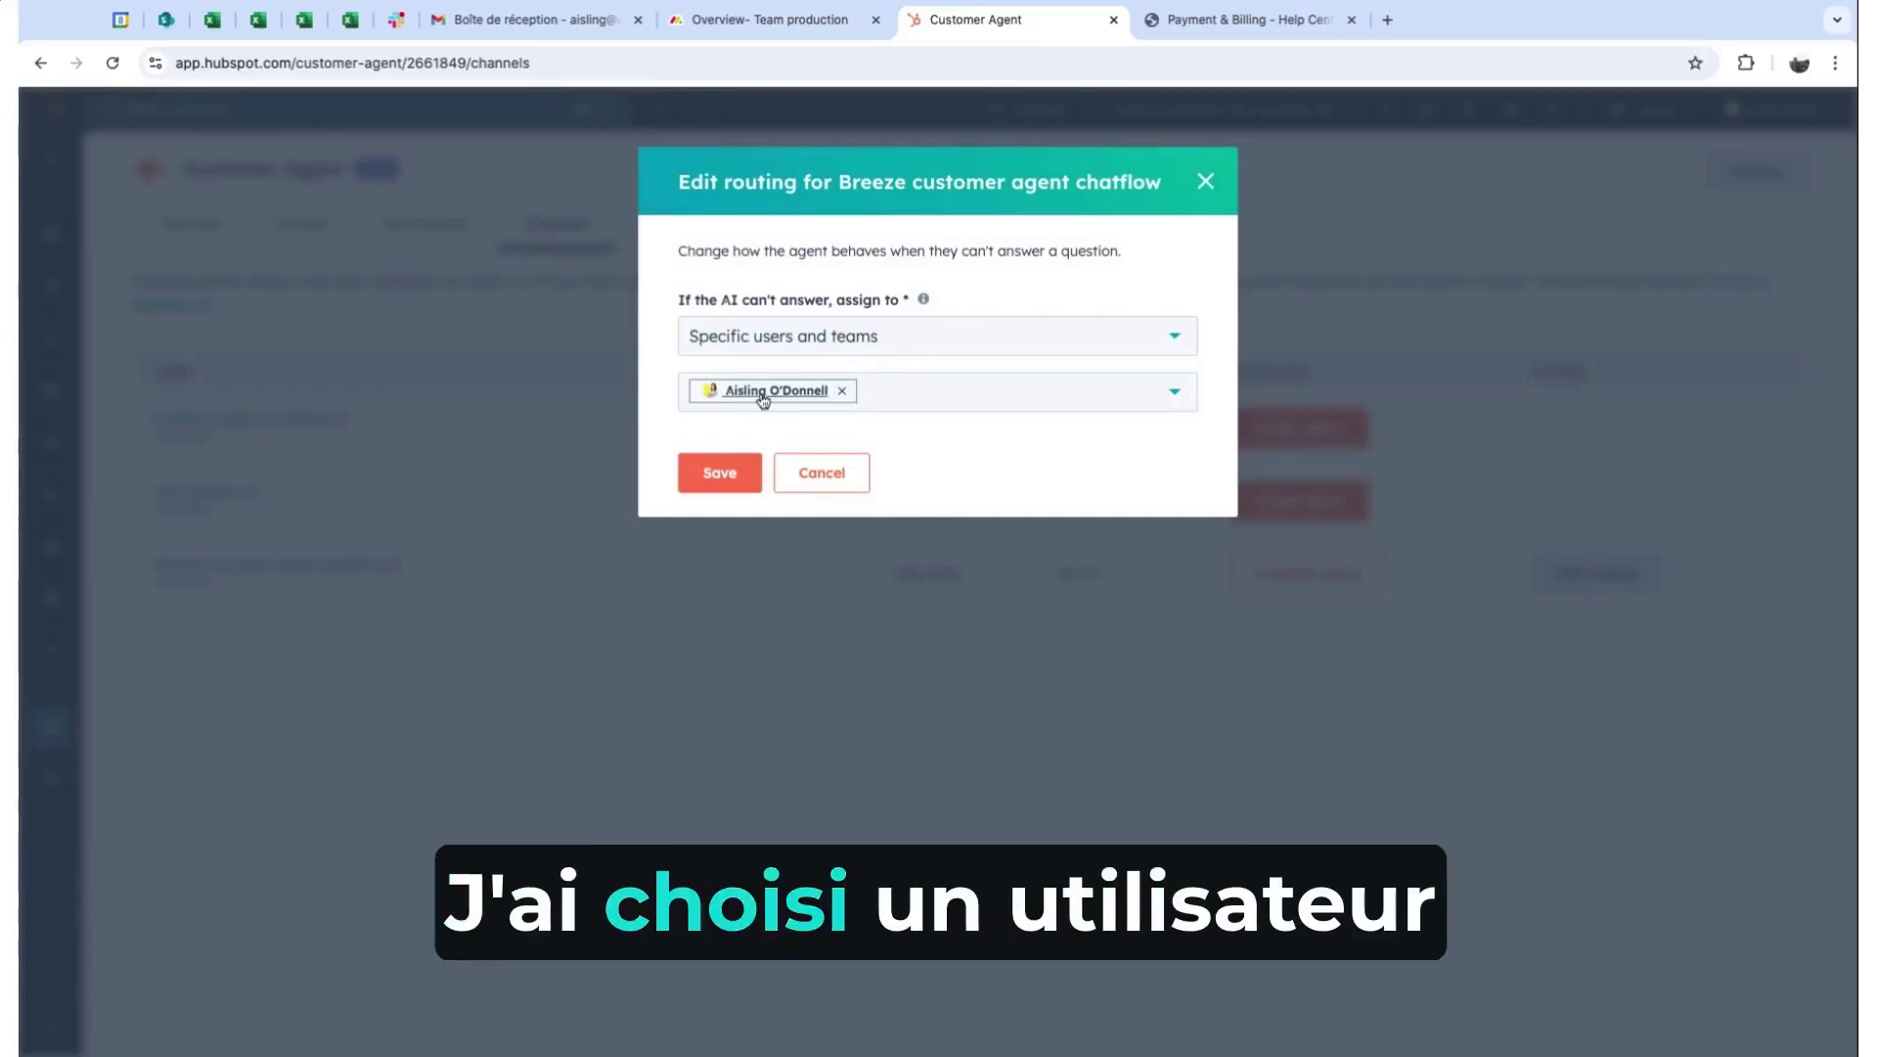
click(1204, 182)
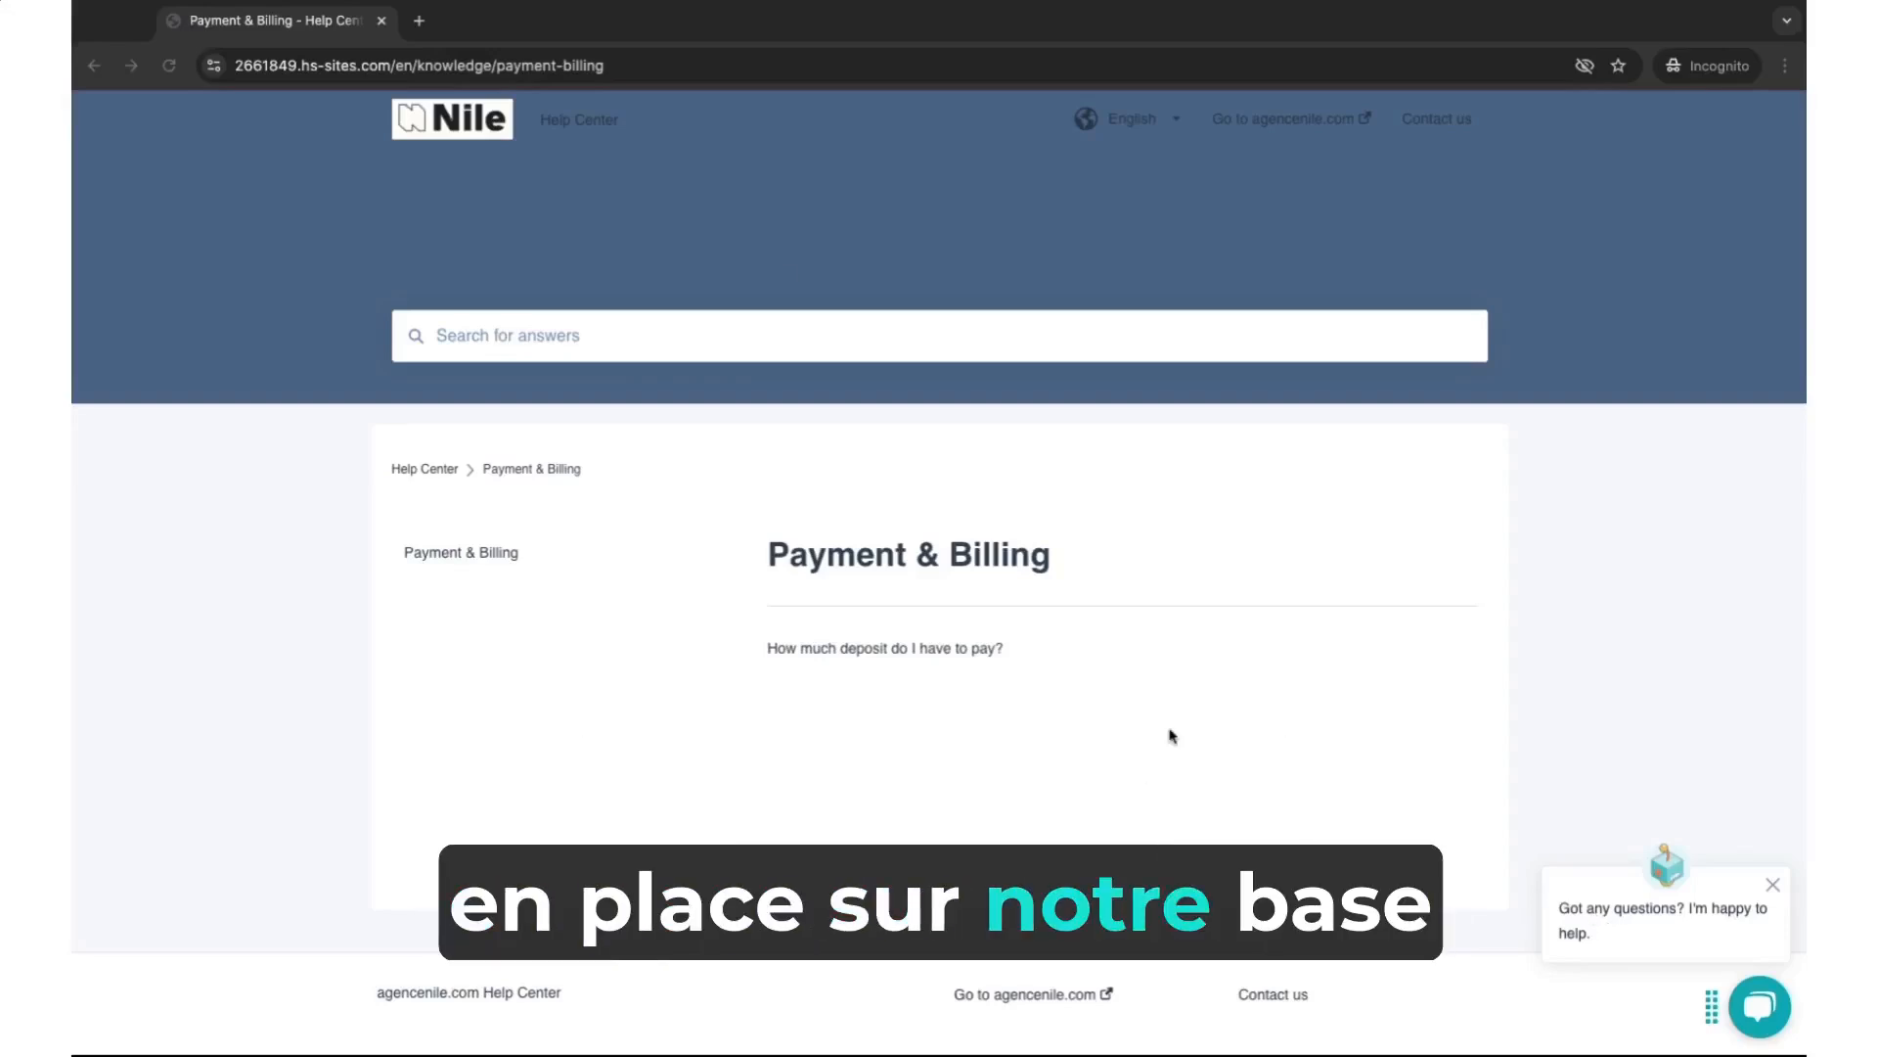
In the Payment & Billing help page's chat, ask the agent how much deposit is required, and send "Can you give me a quote?".
click(1758, 1019)
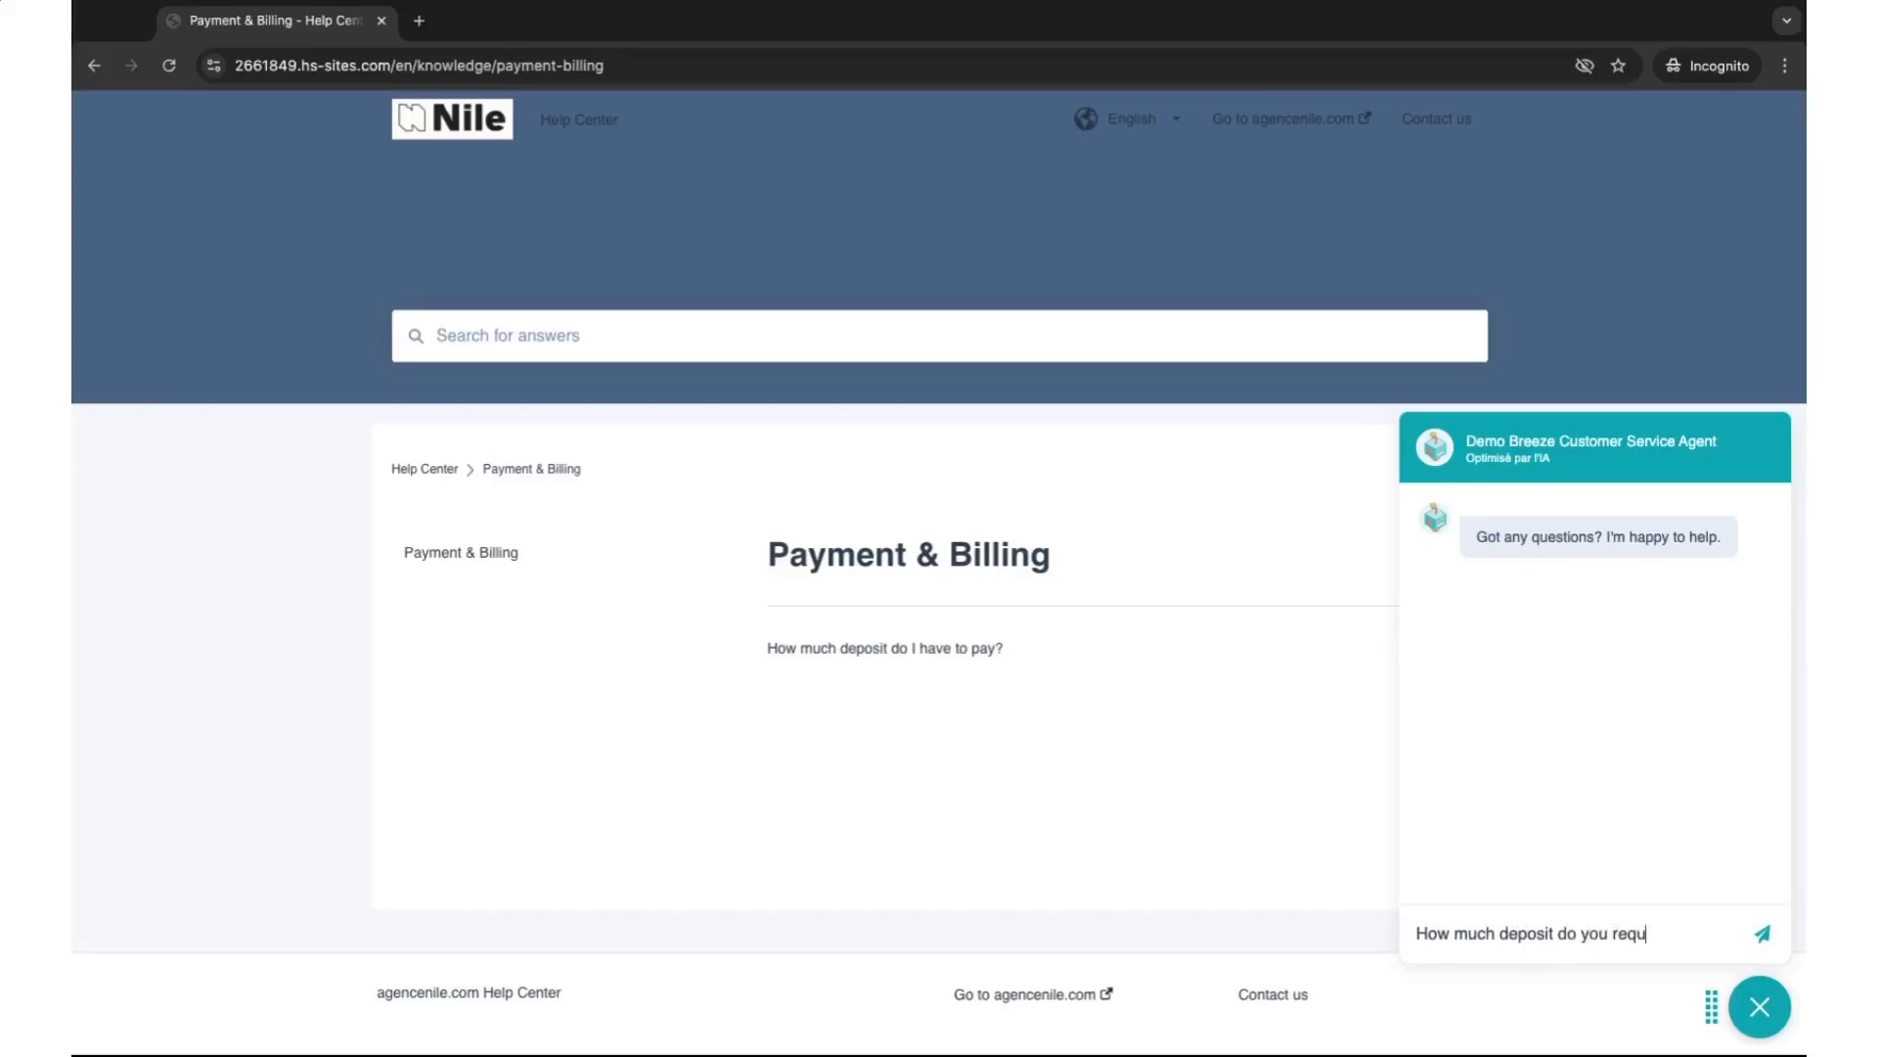
key(Return)
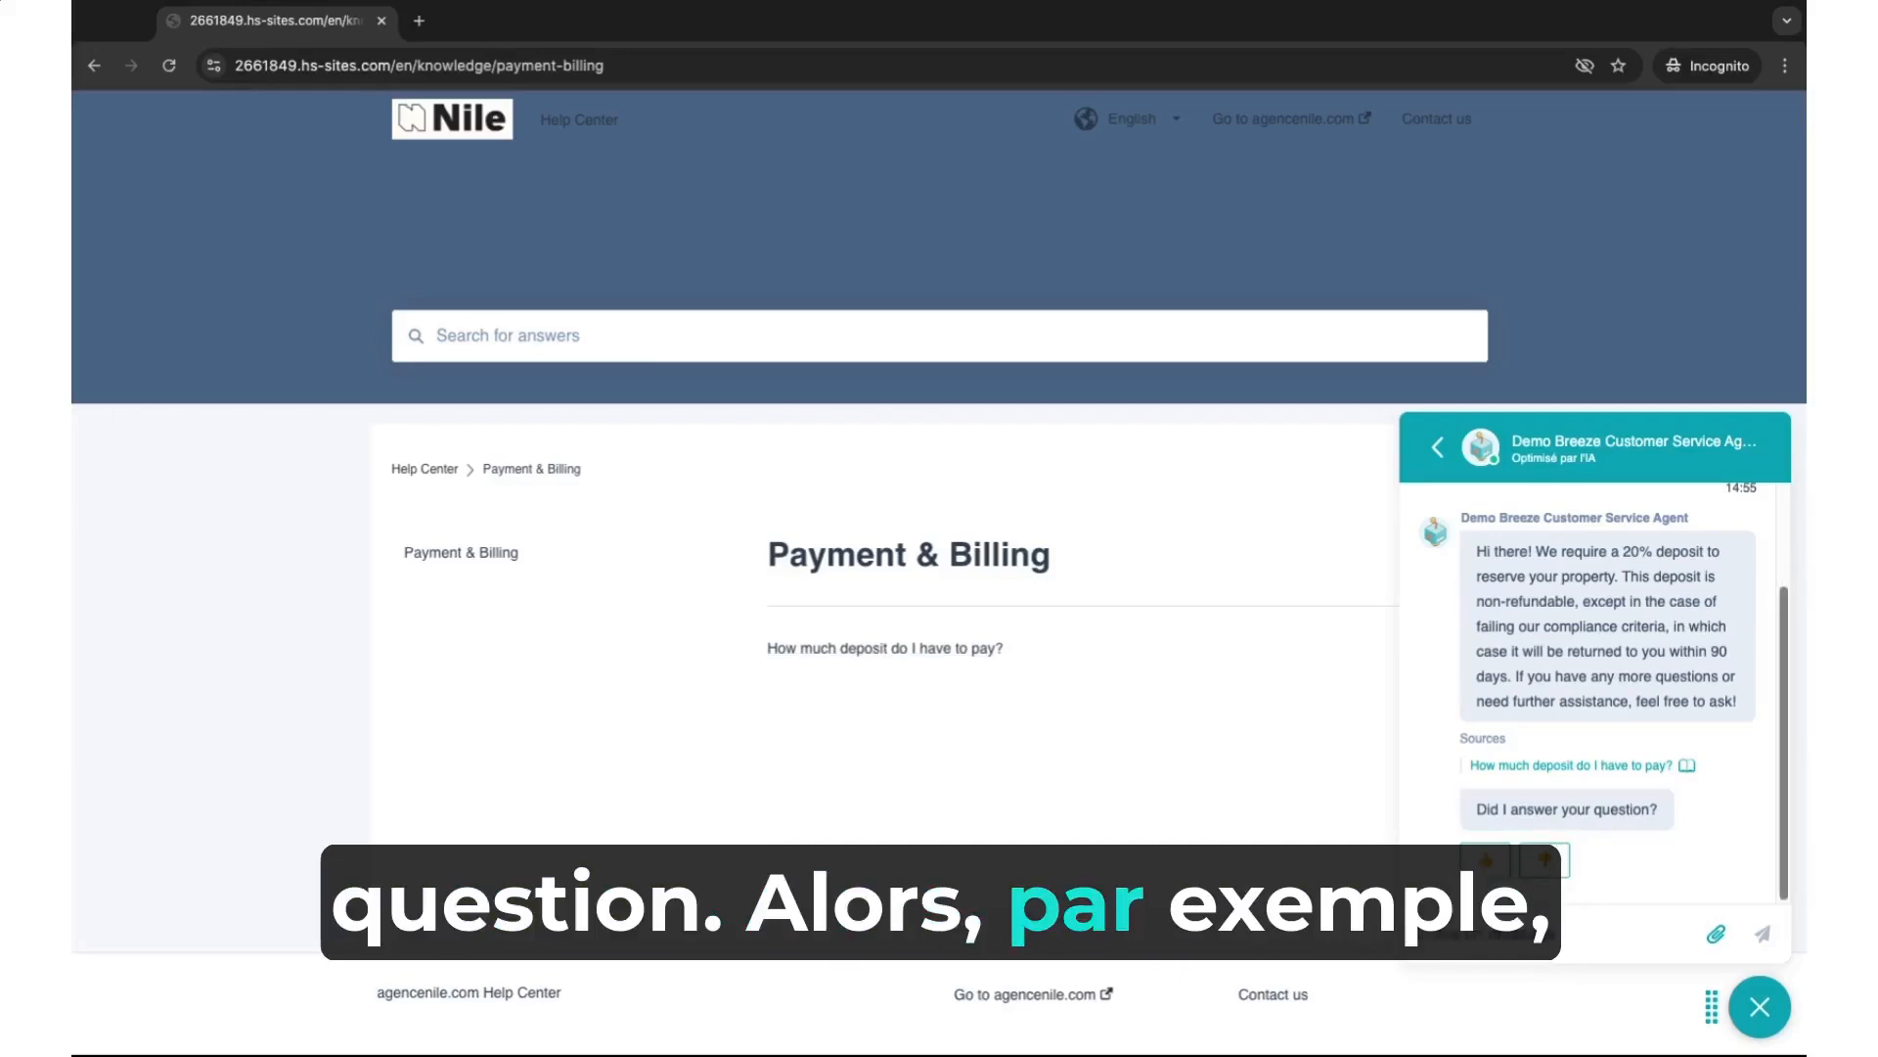
text(Can you give me a quo)
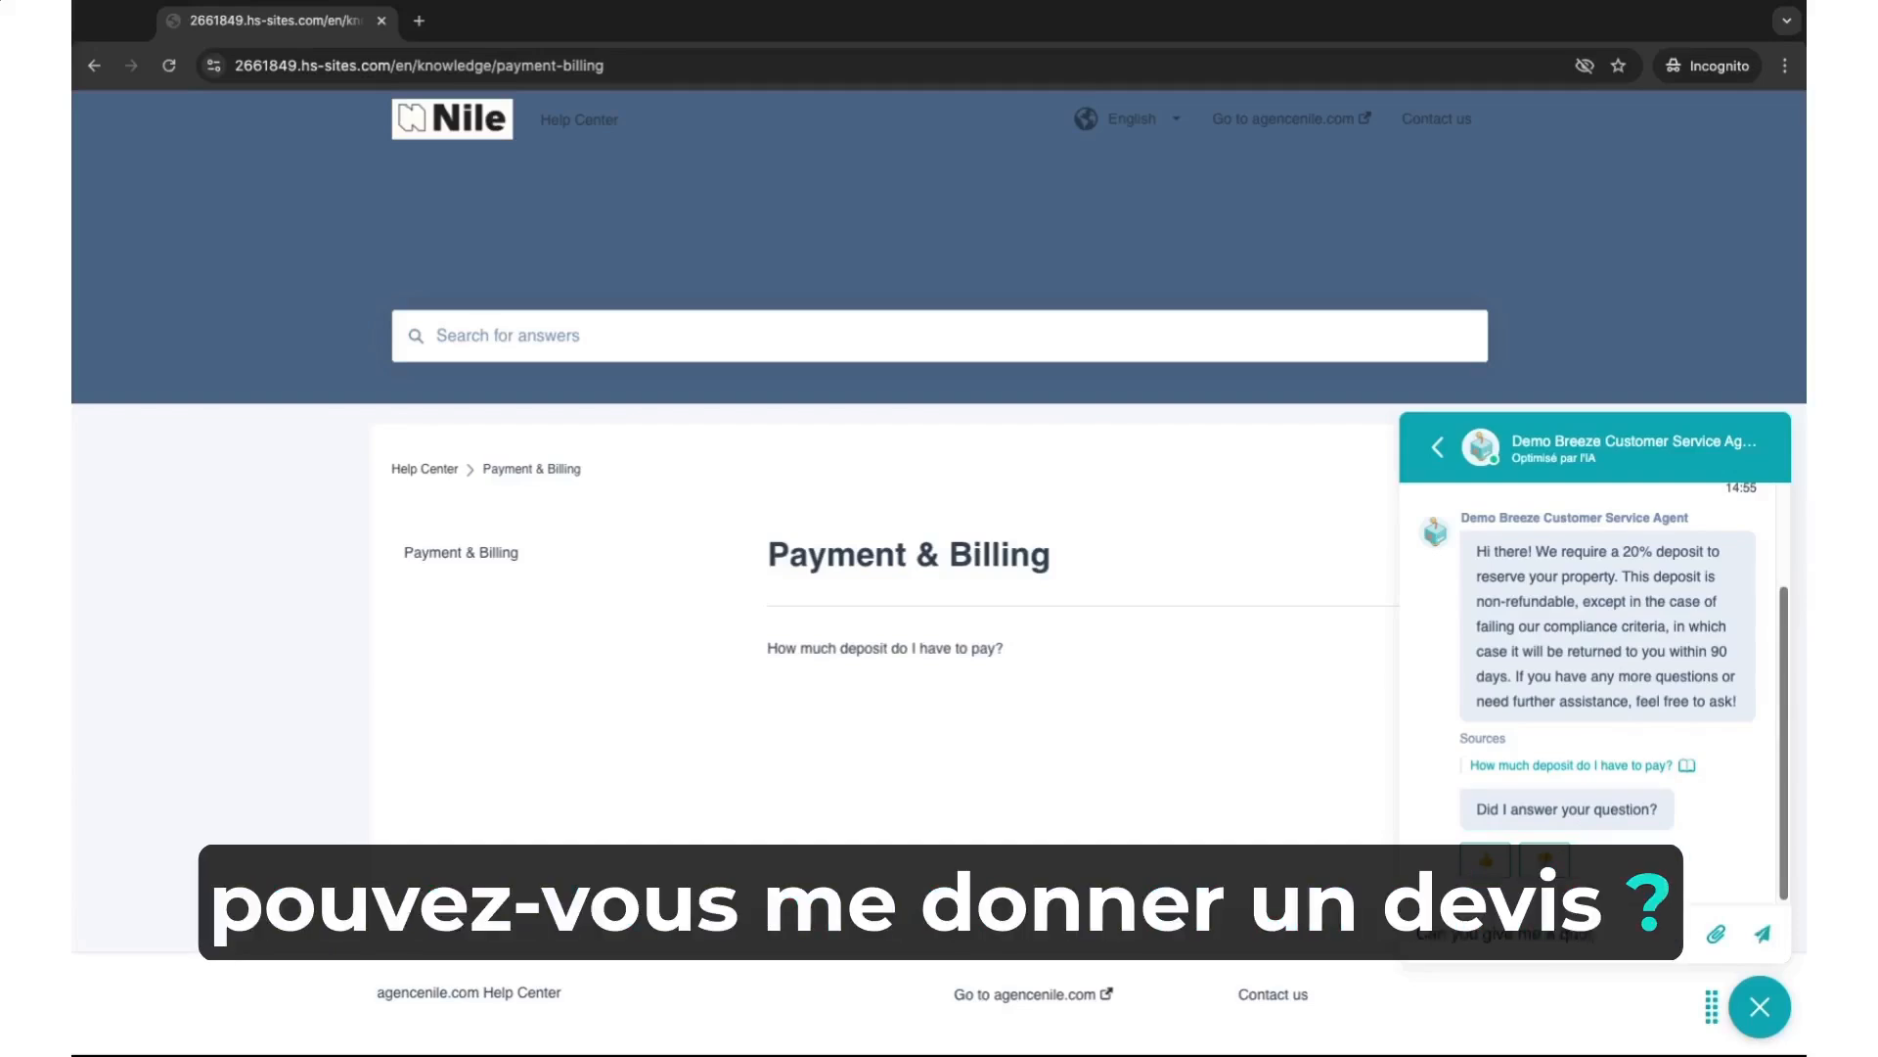
text(te?)
key(Return)
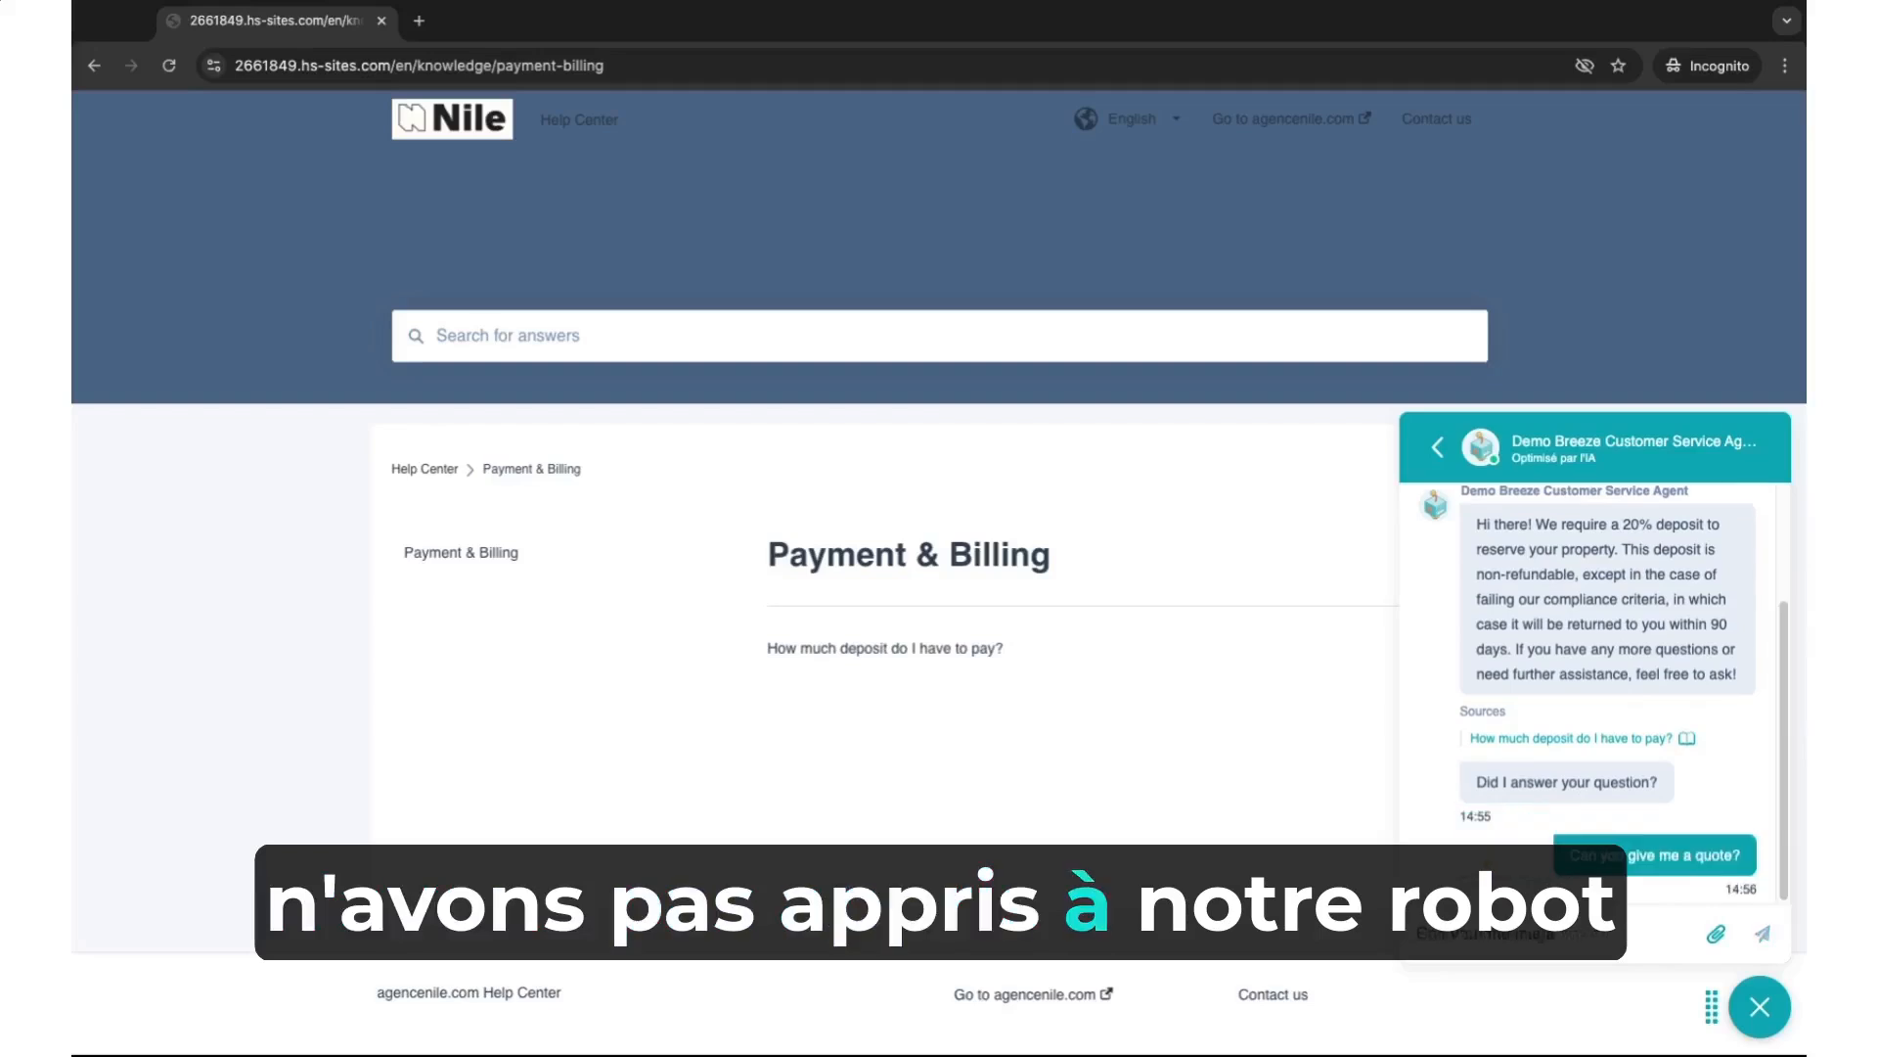